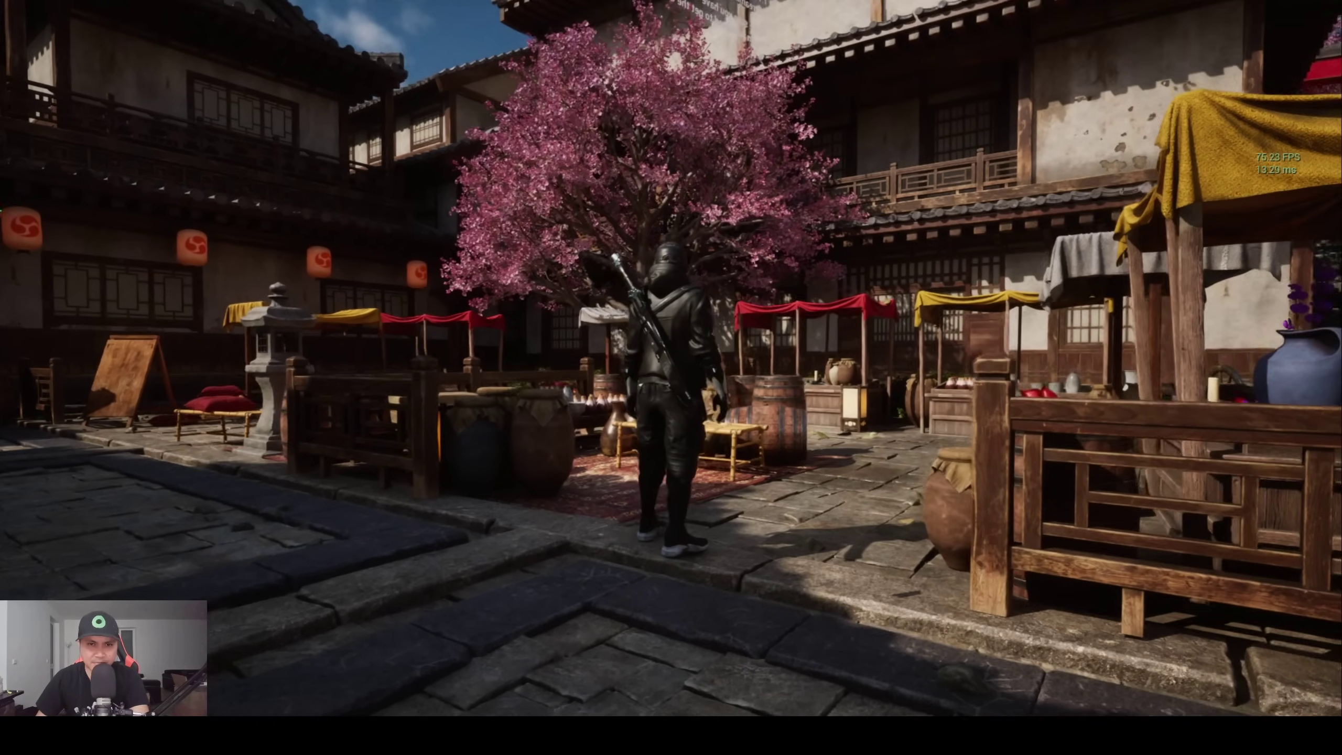
key("w")
key("s")
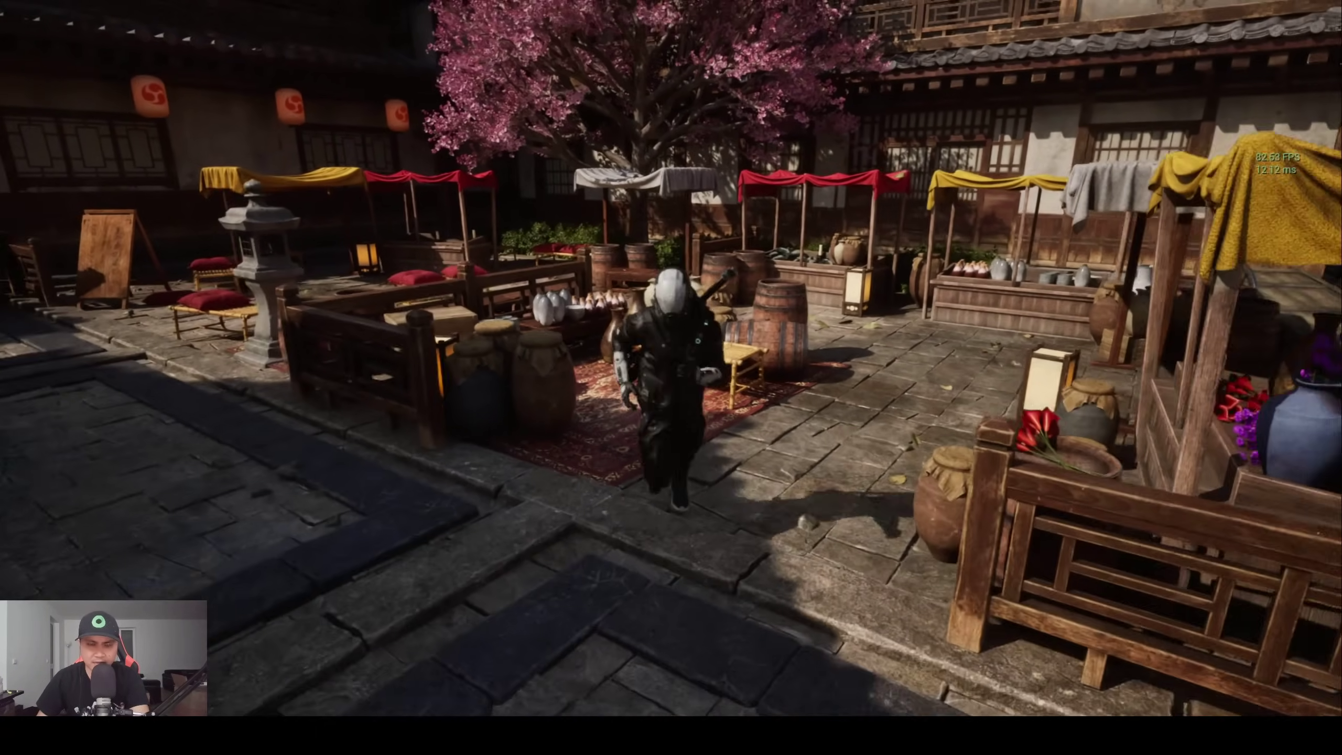
key("w")
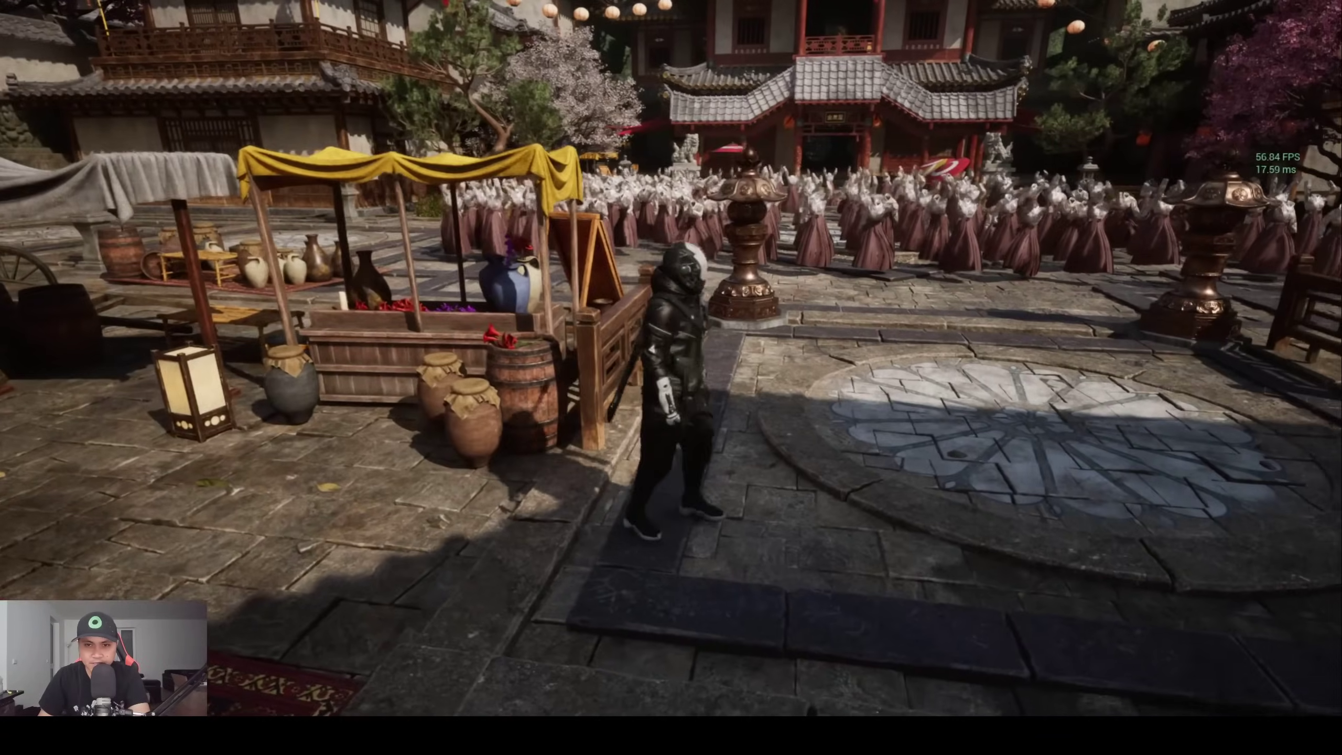
key("d")
key("w")
key("w")
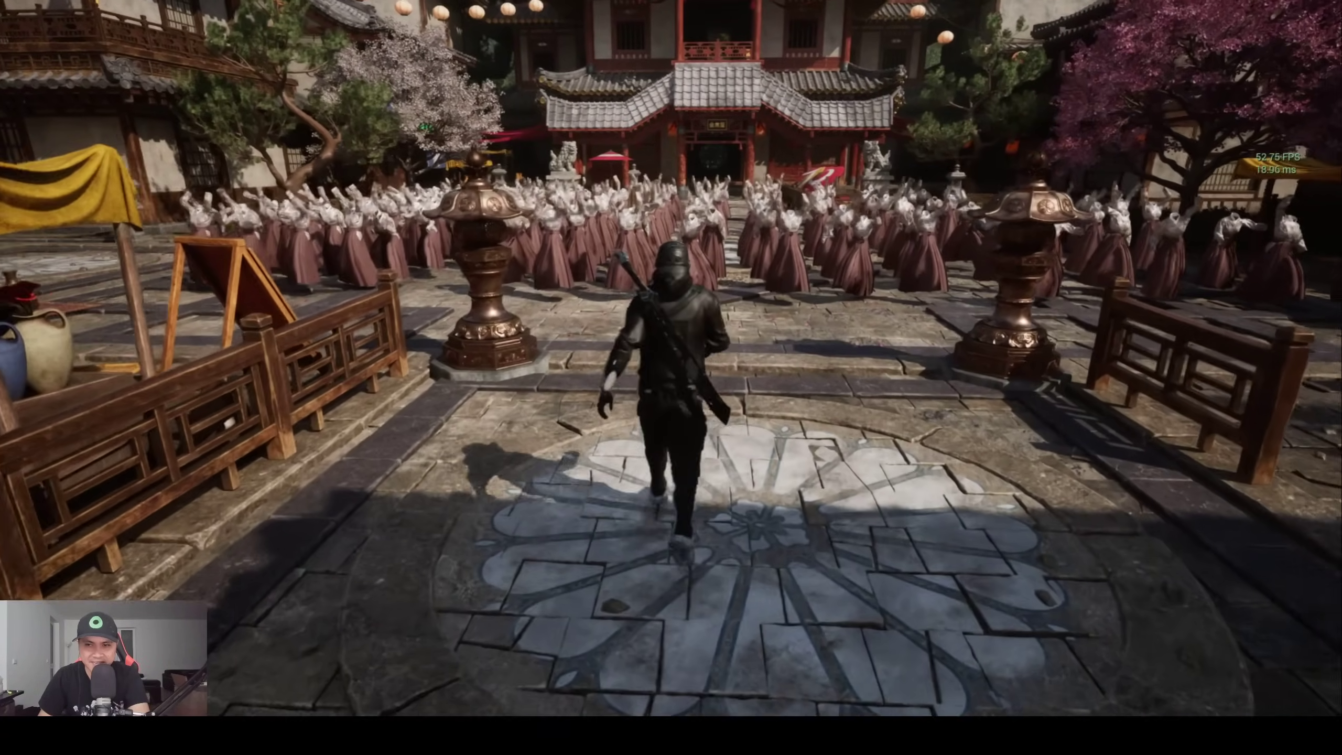
key("w")
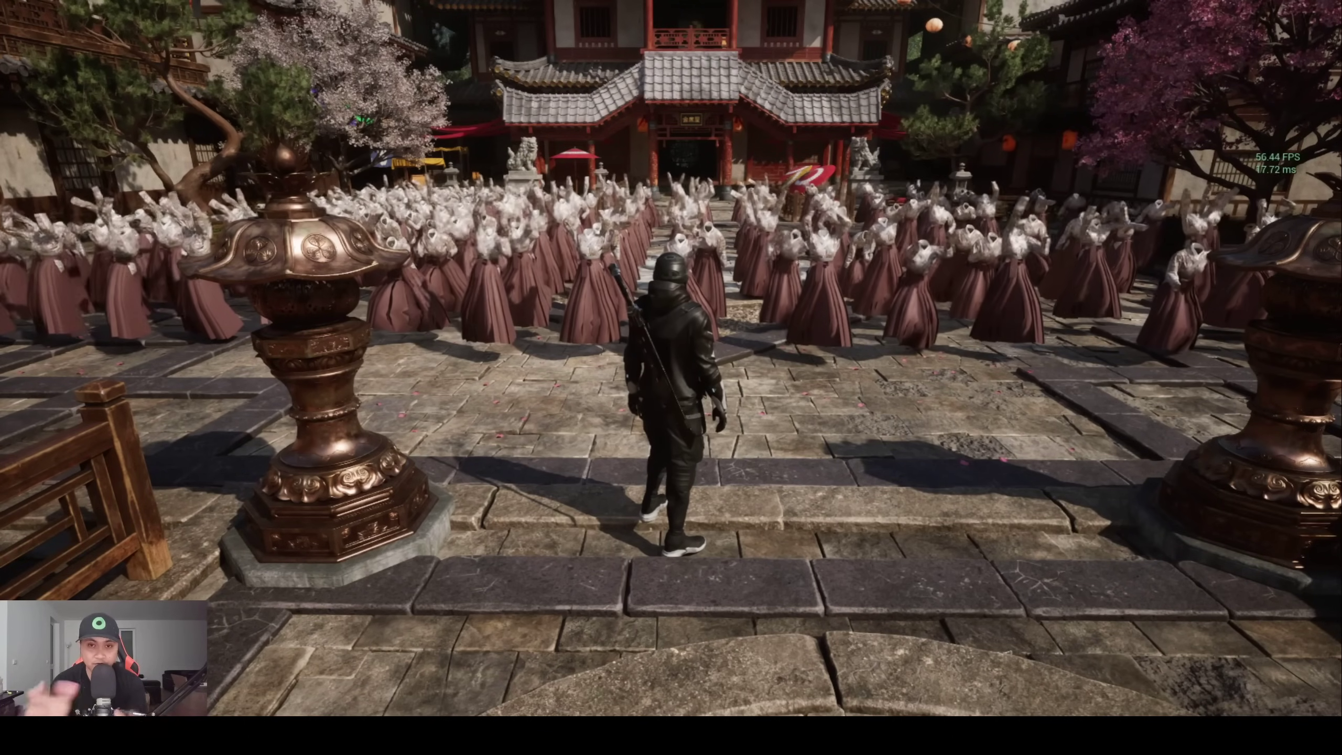
key("w")
key("a")
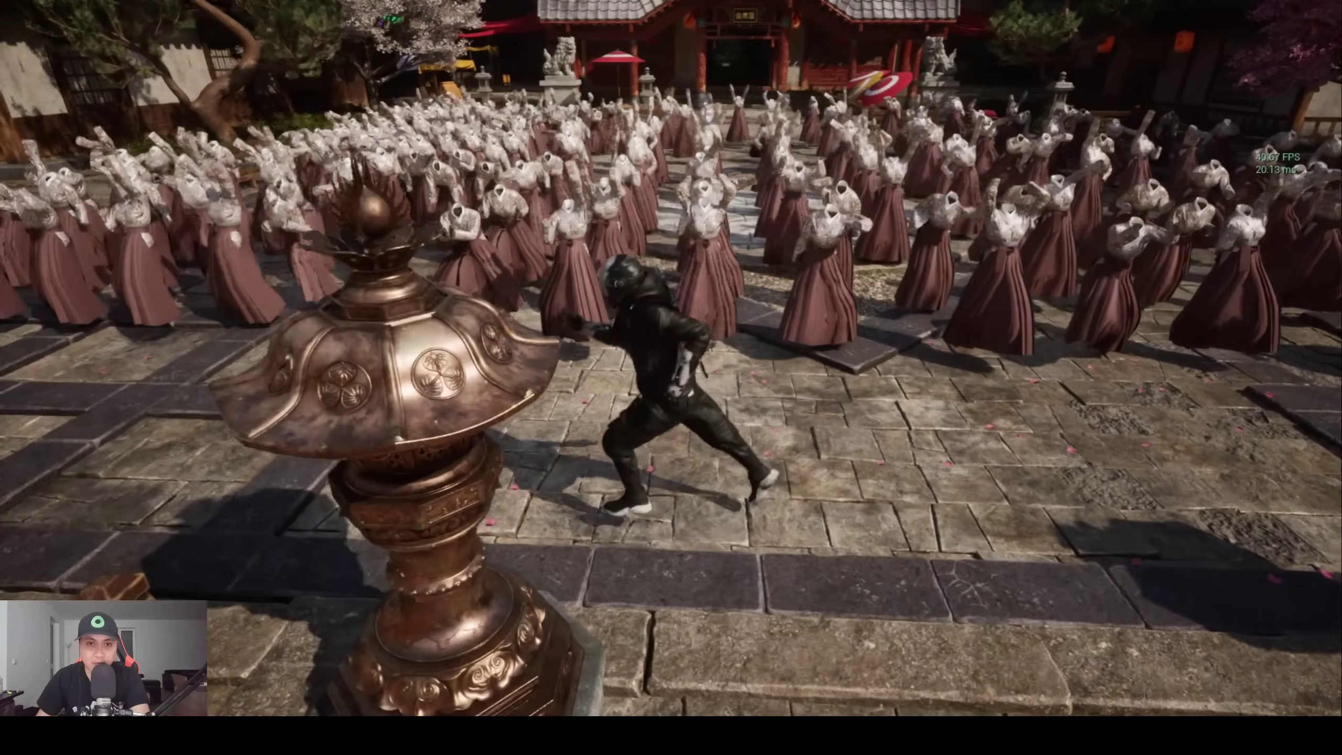
key("d")
key("w")
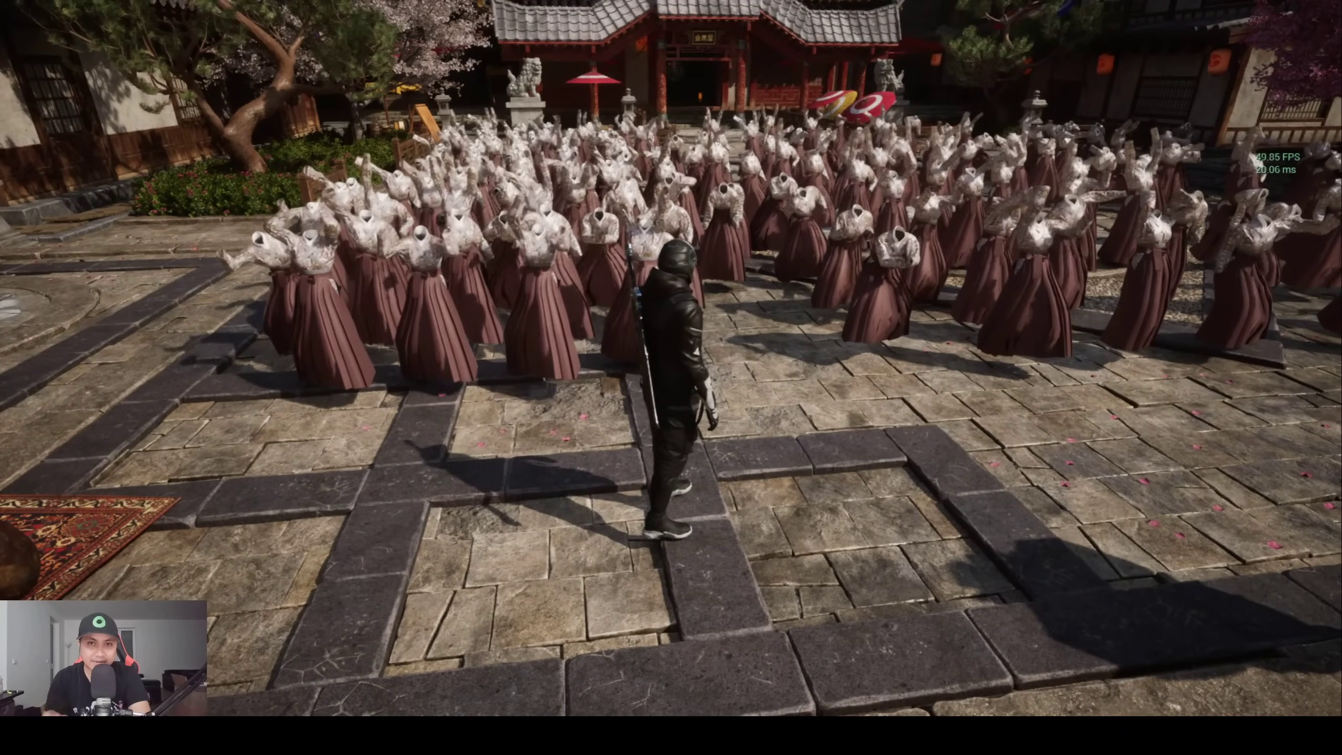
key("d")
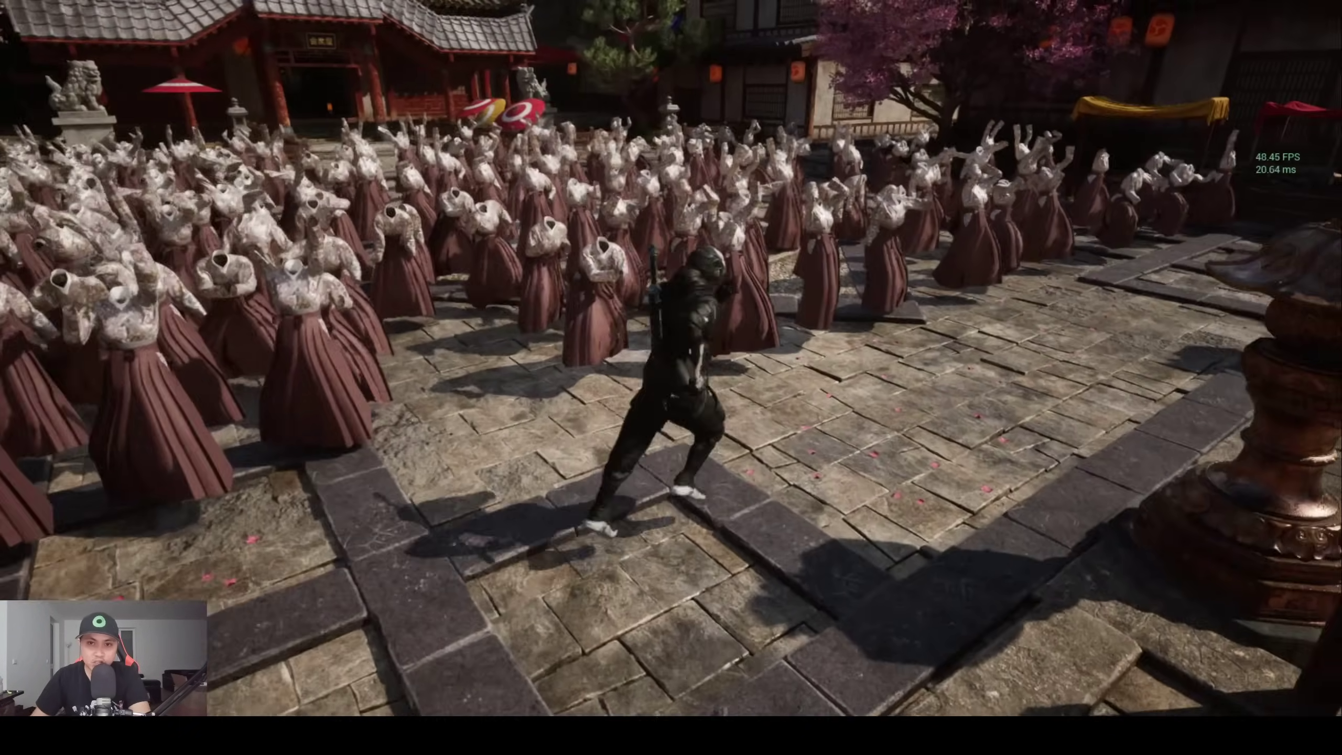
key("a")
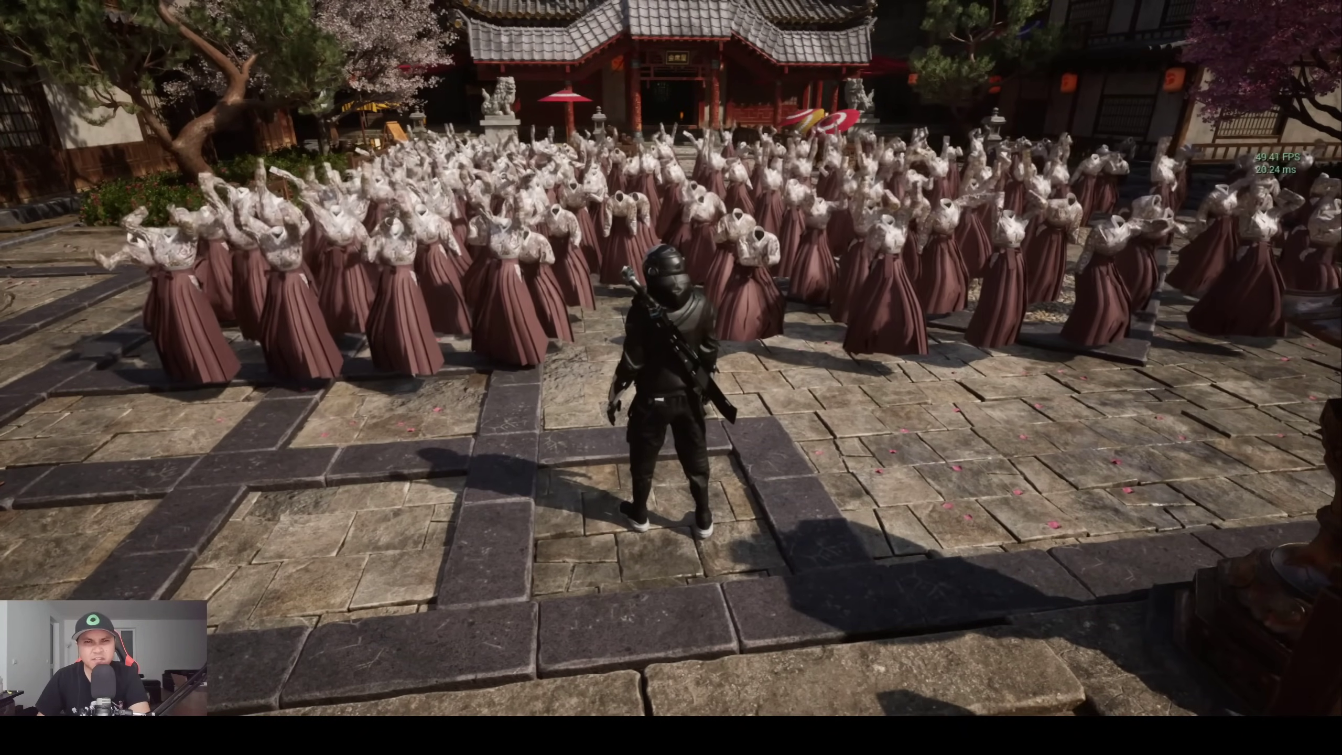
key("a")
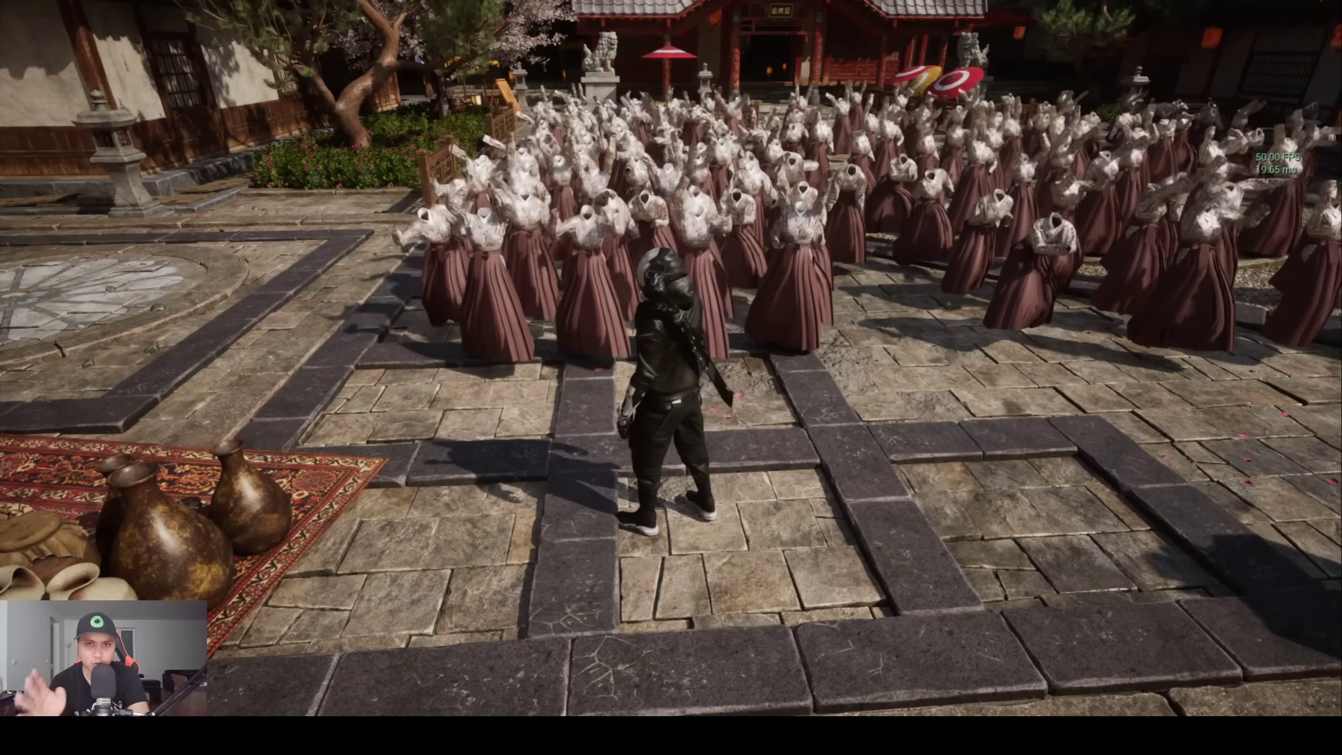
key("s")
key("d")
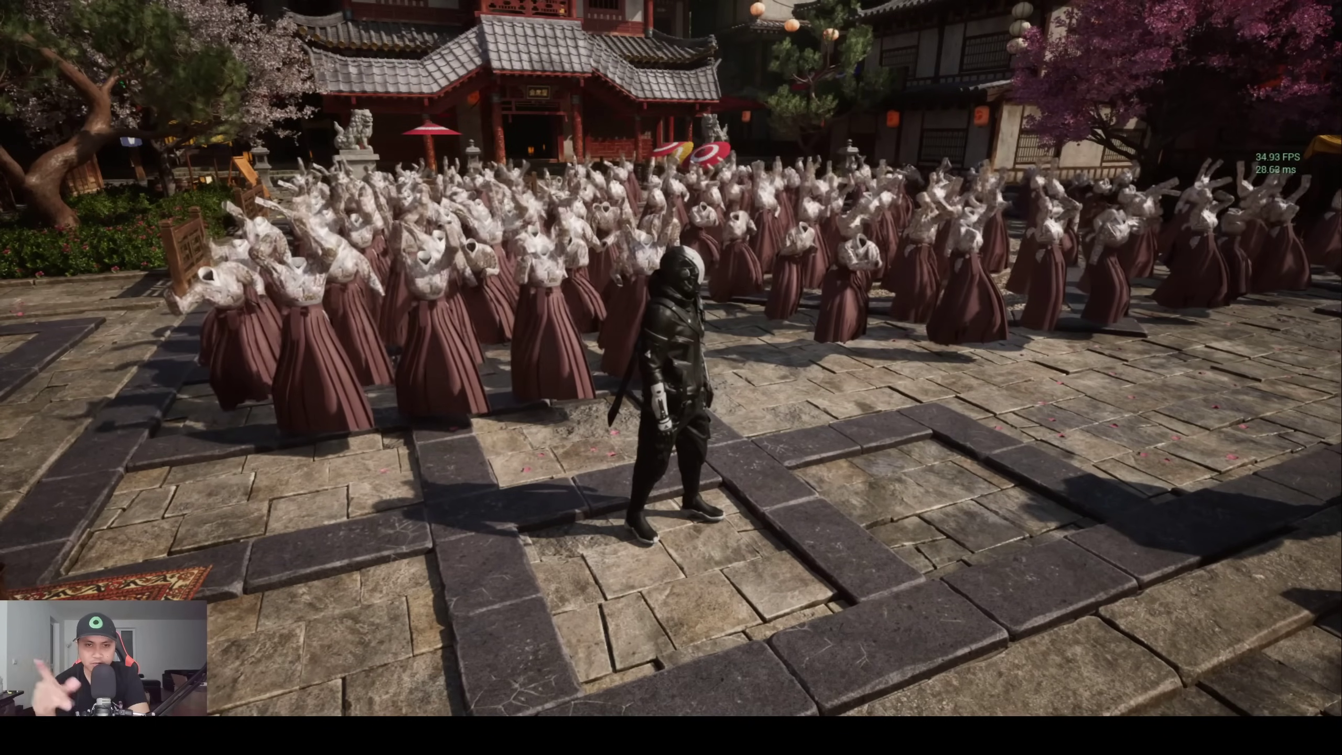
key("d")
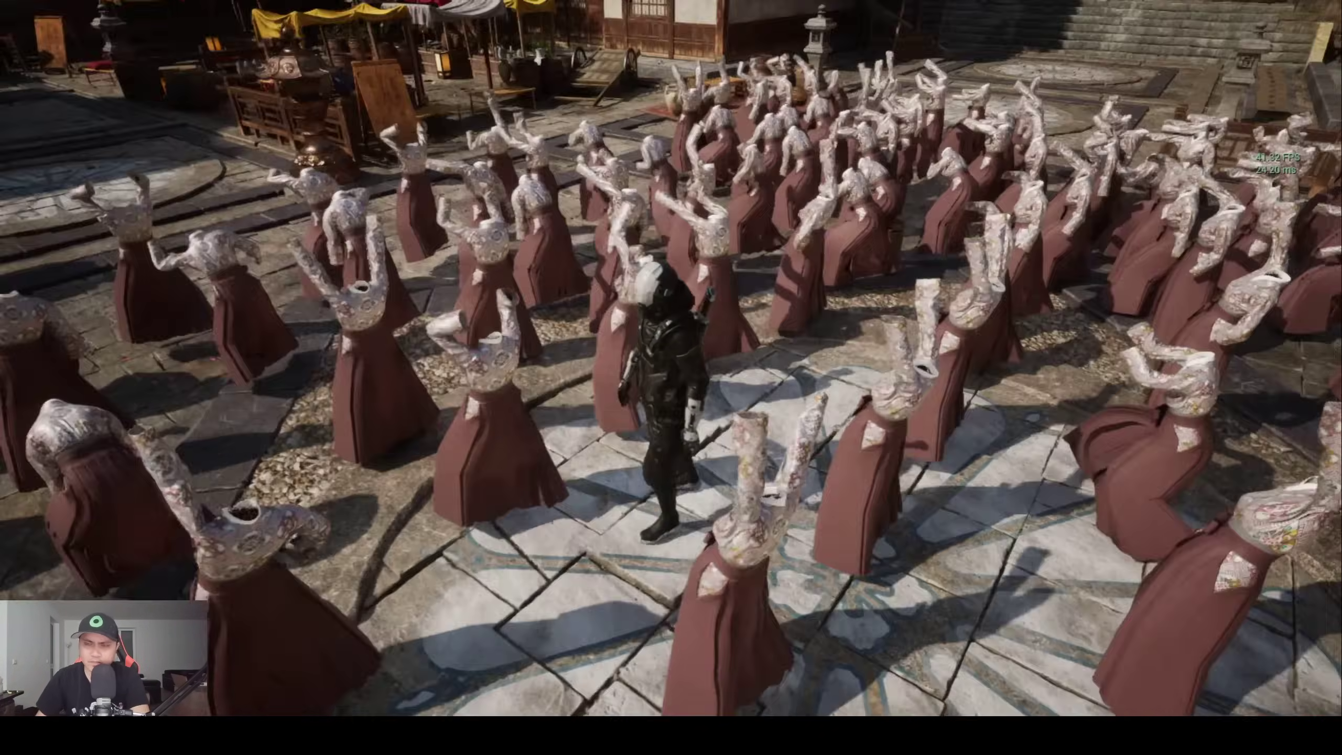
key("w")
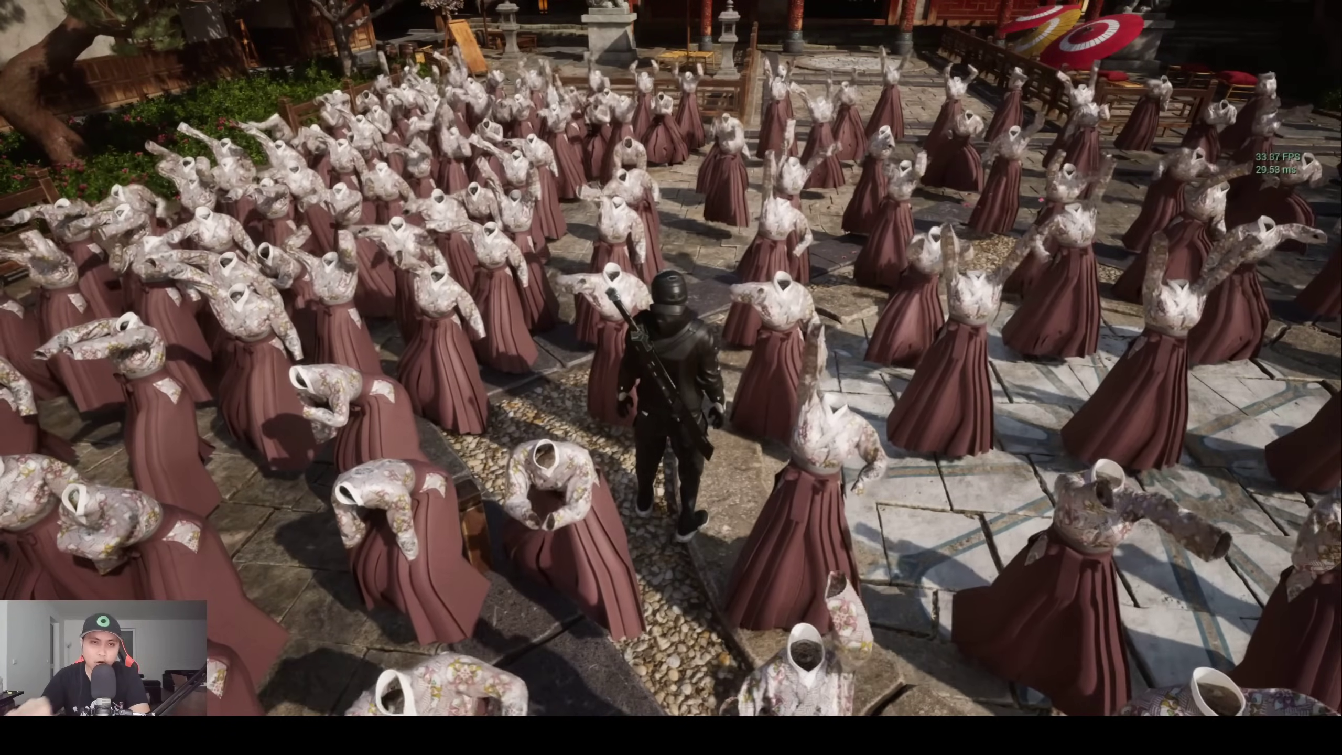
key("d")
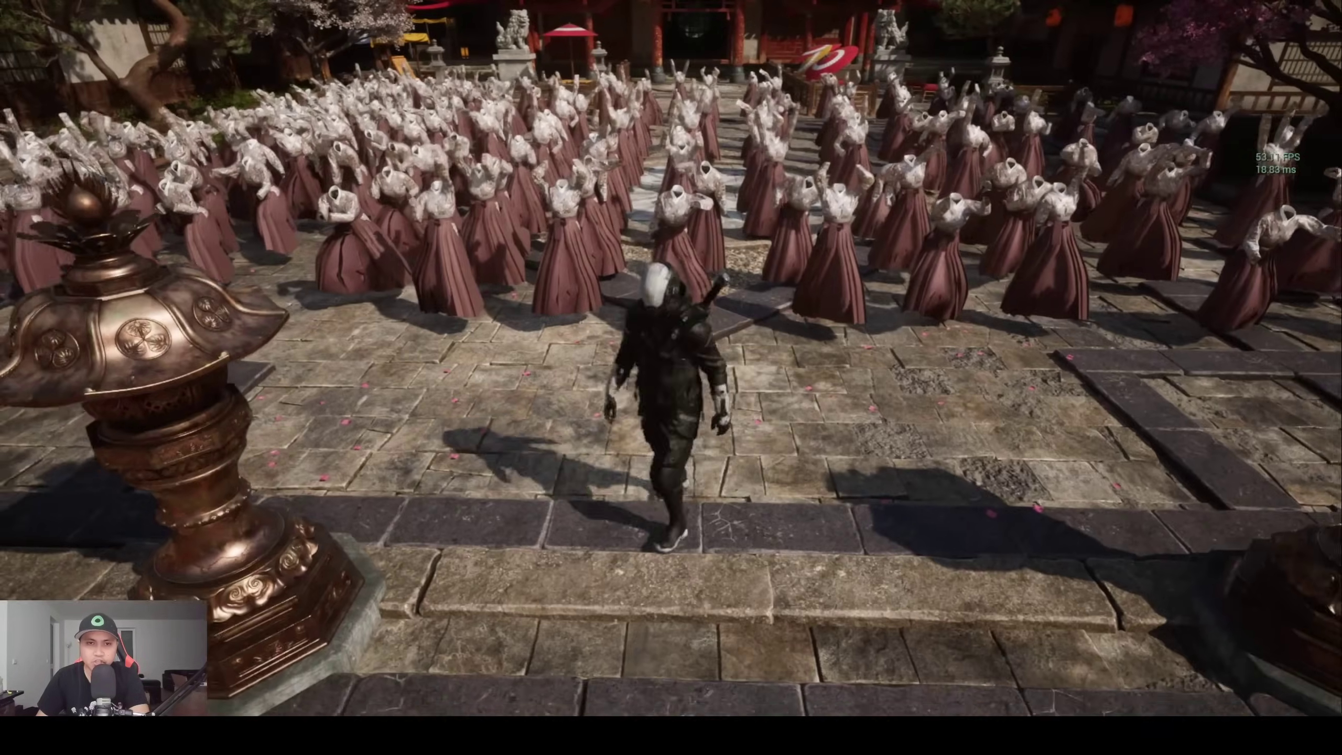
key("w")
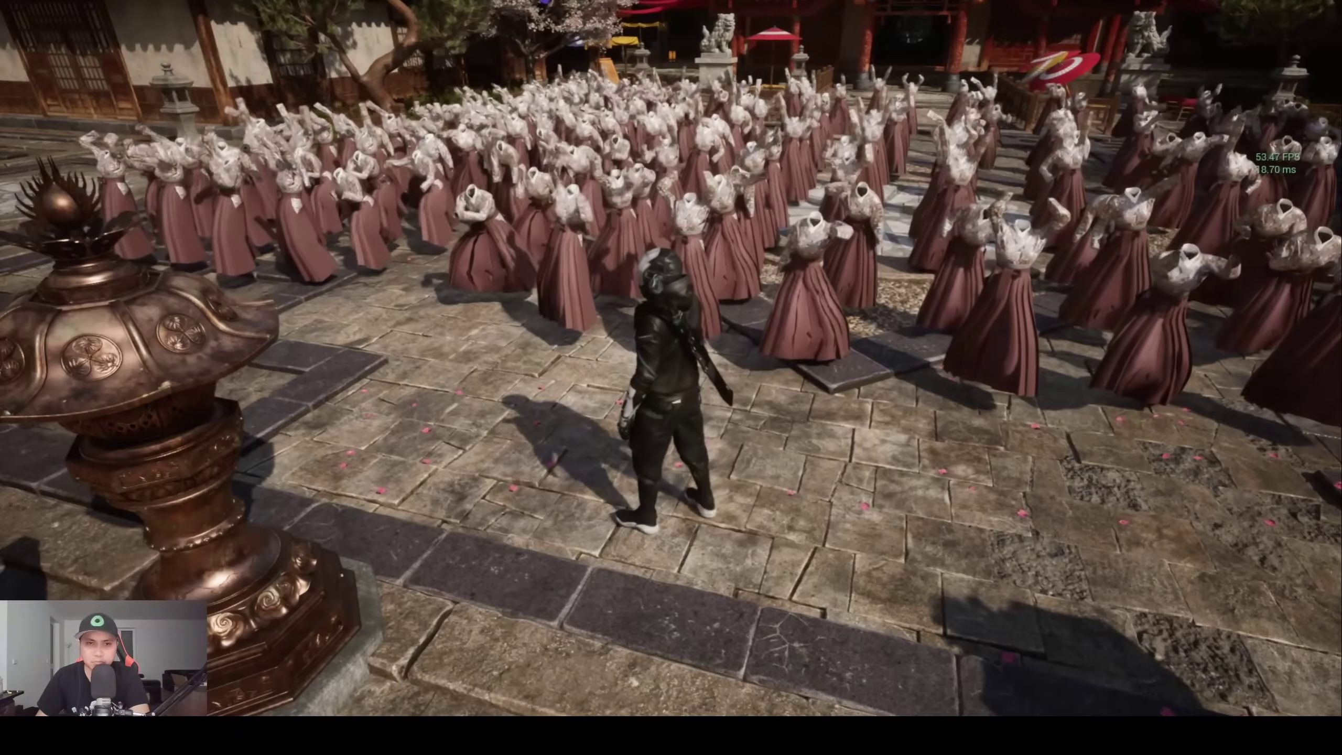
key("s")
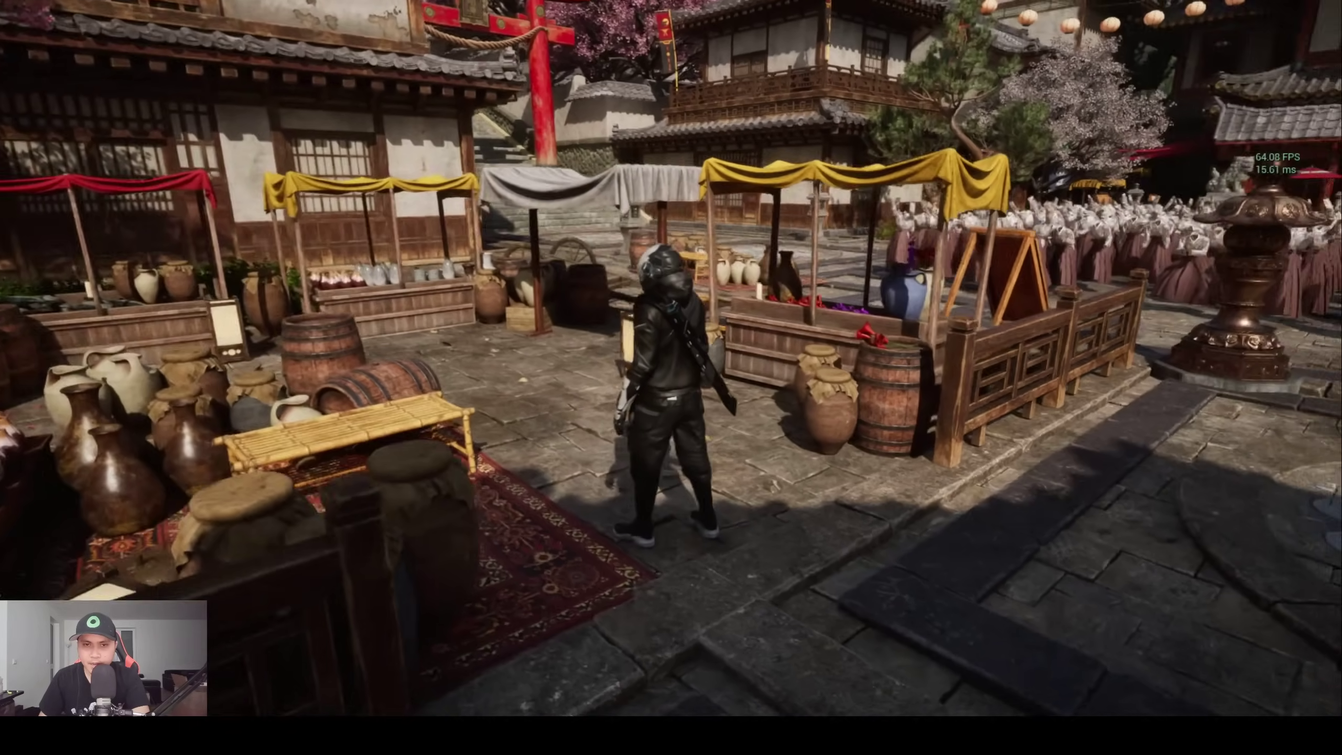
key("d")
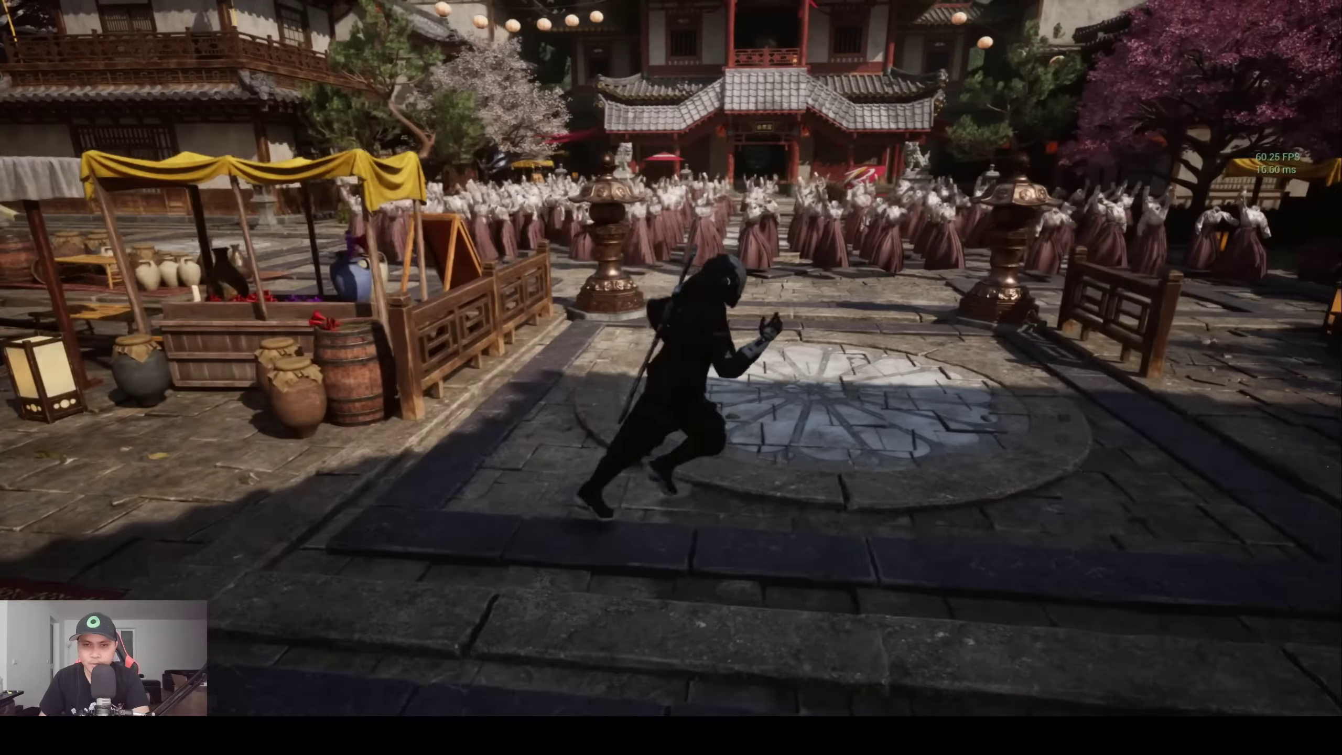
key("w")
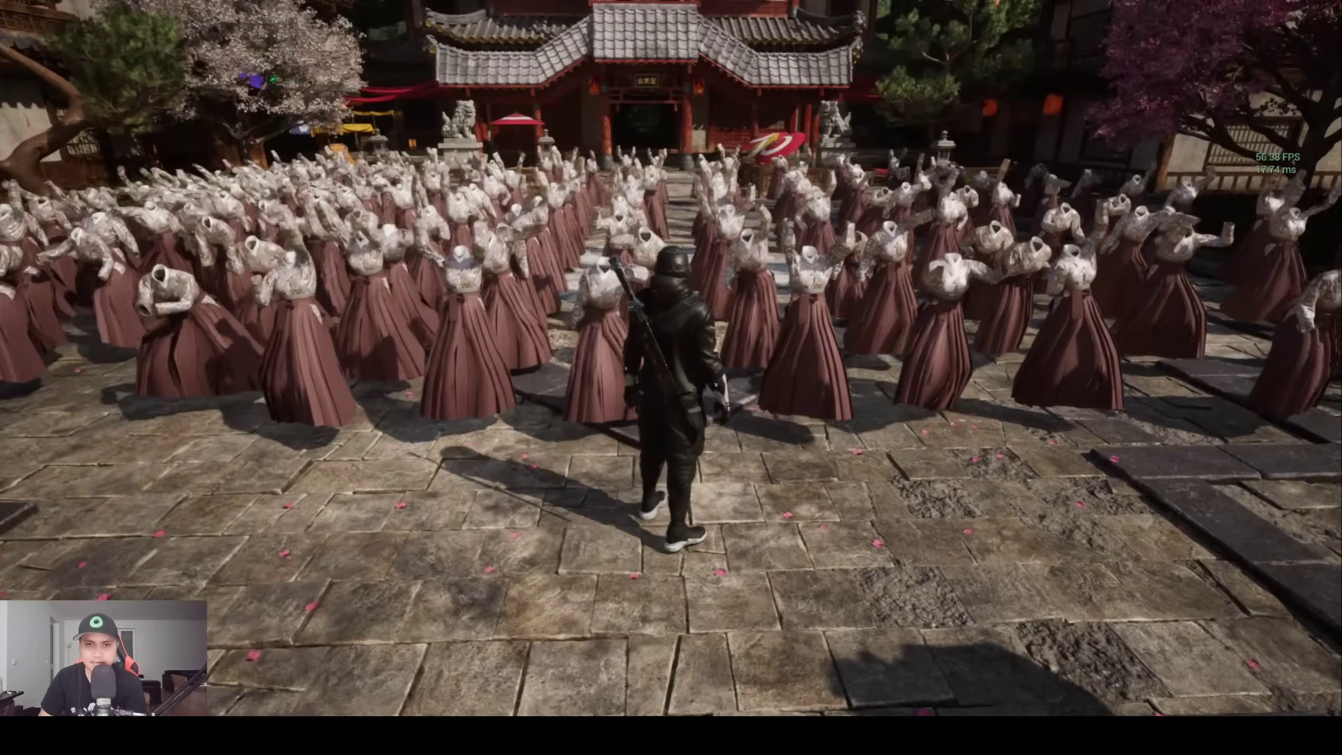
key("s")
key("a")
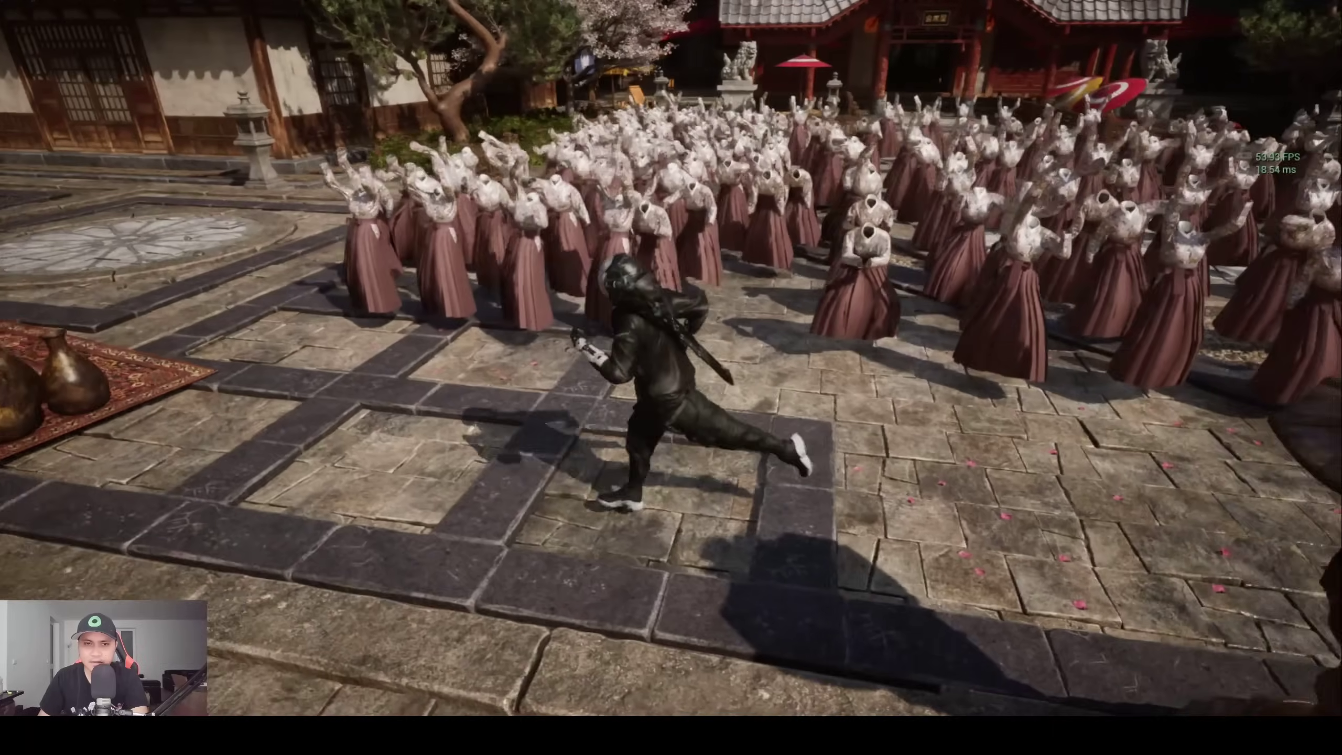
key("w")
key("d")
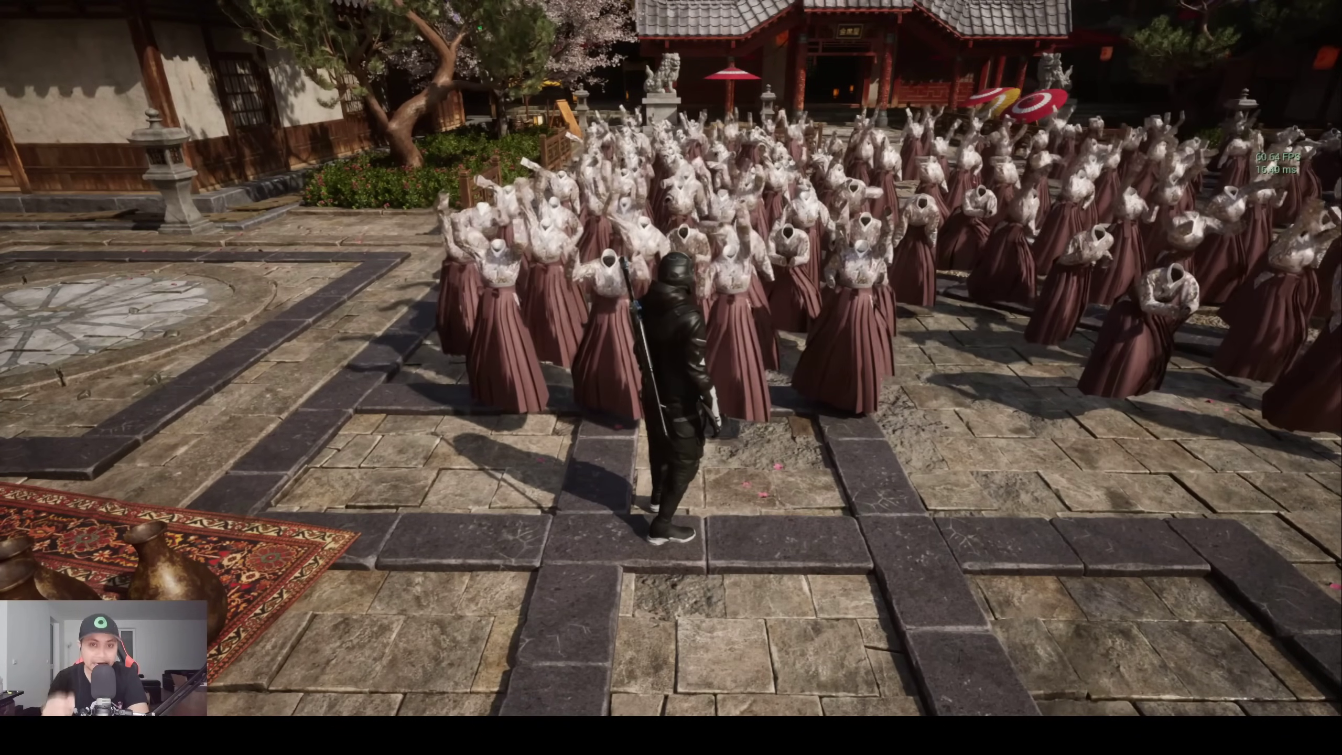
key("d")
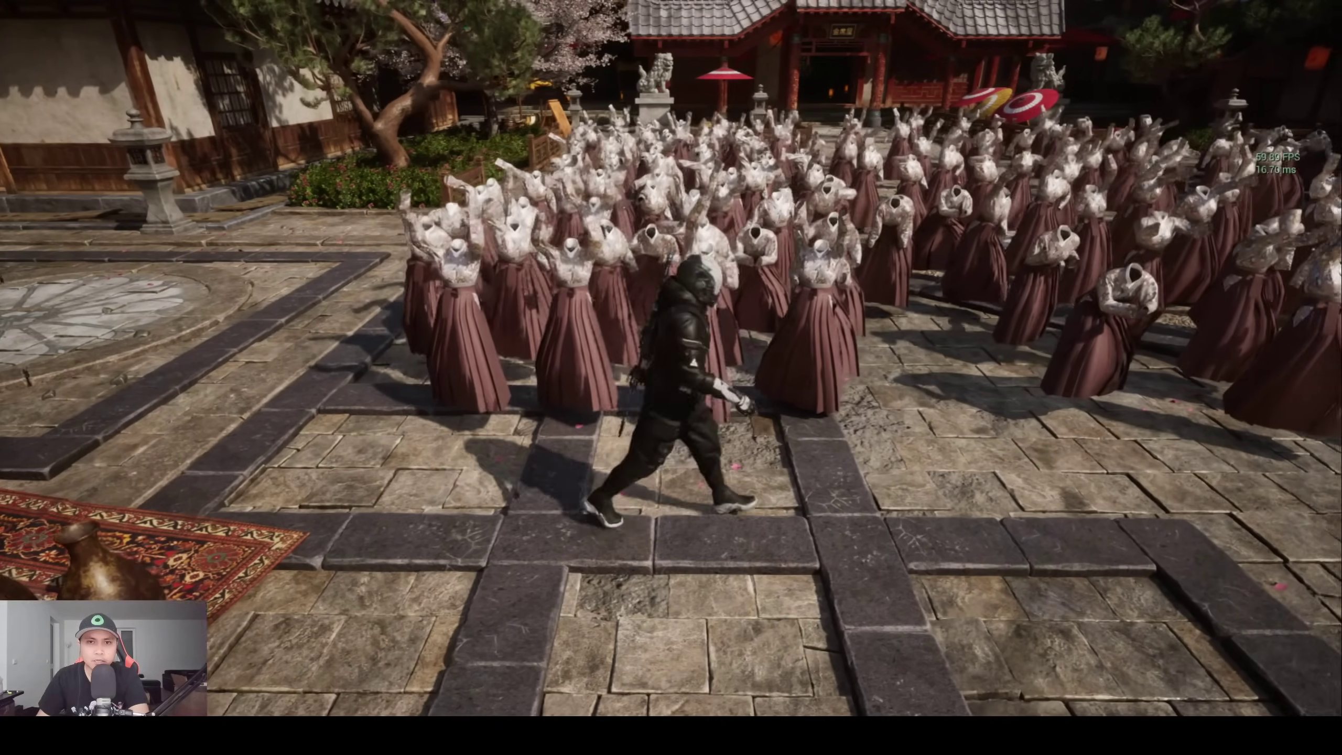
key("d")
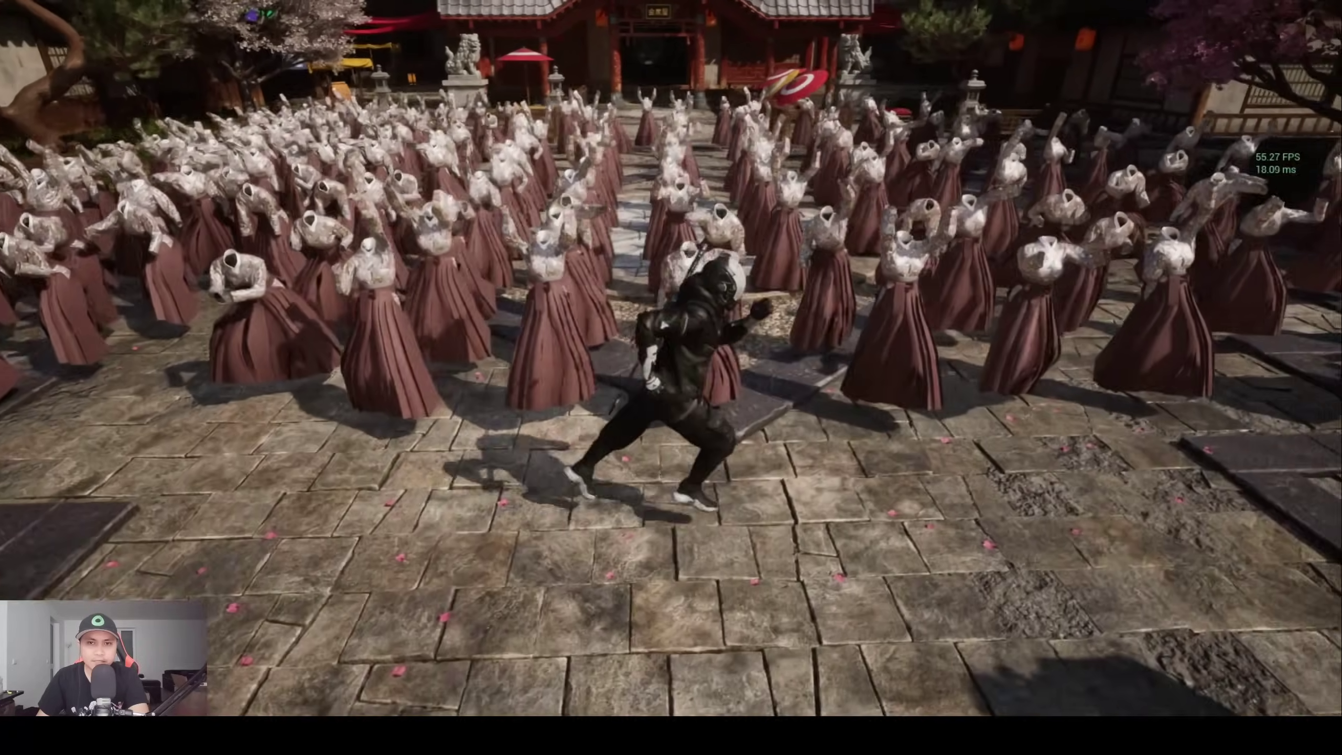
key("w")
key("space")
key("w")
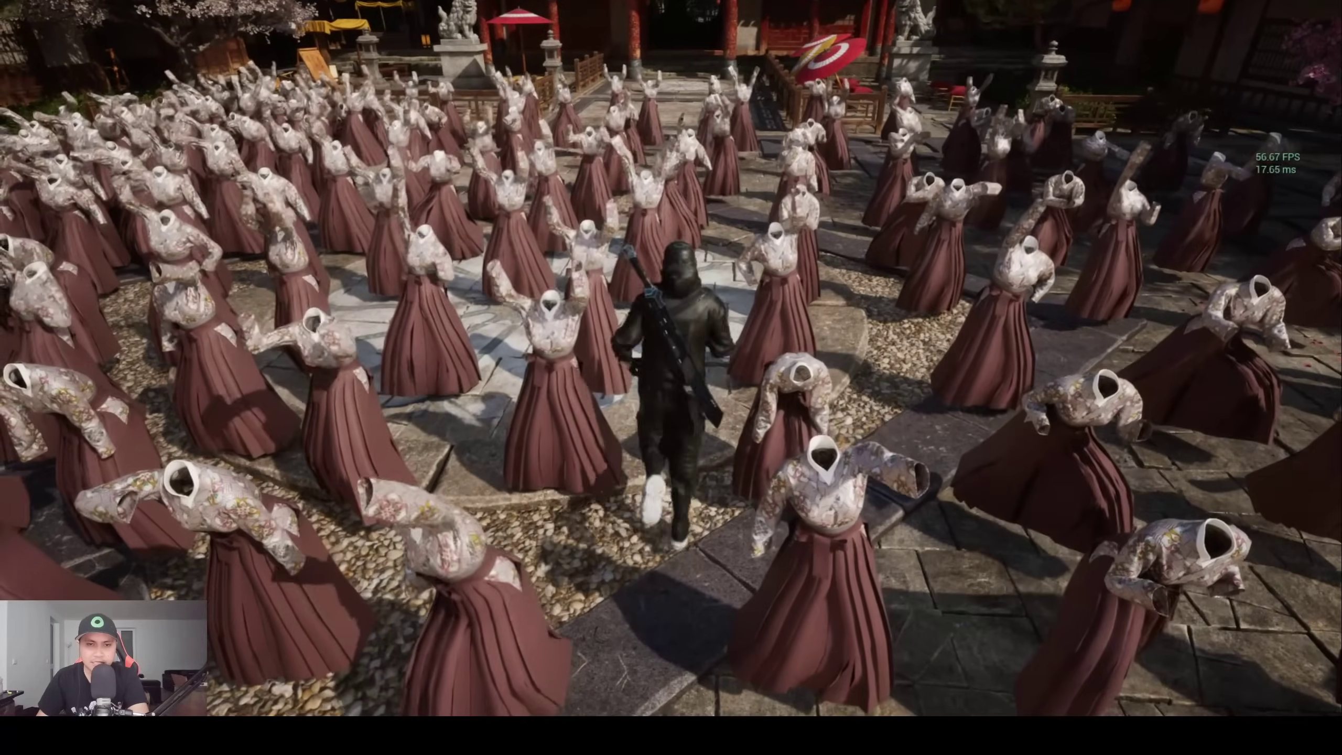
key("w")
key("space")
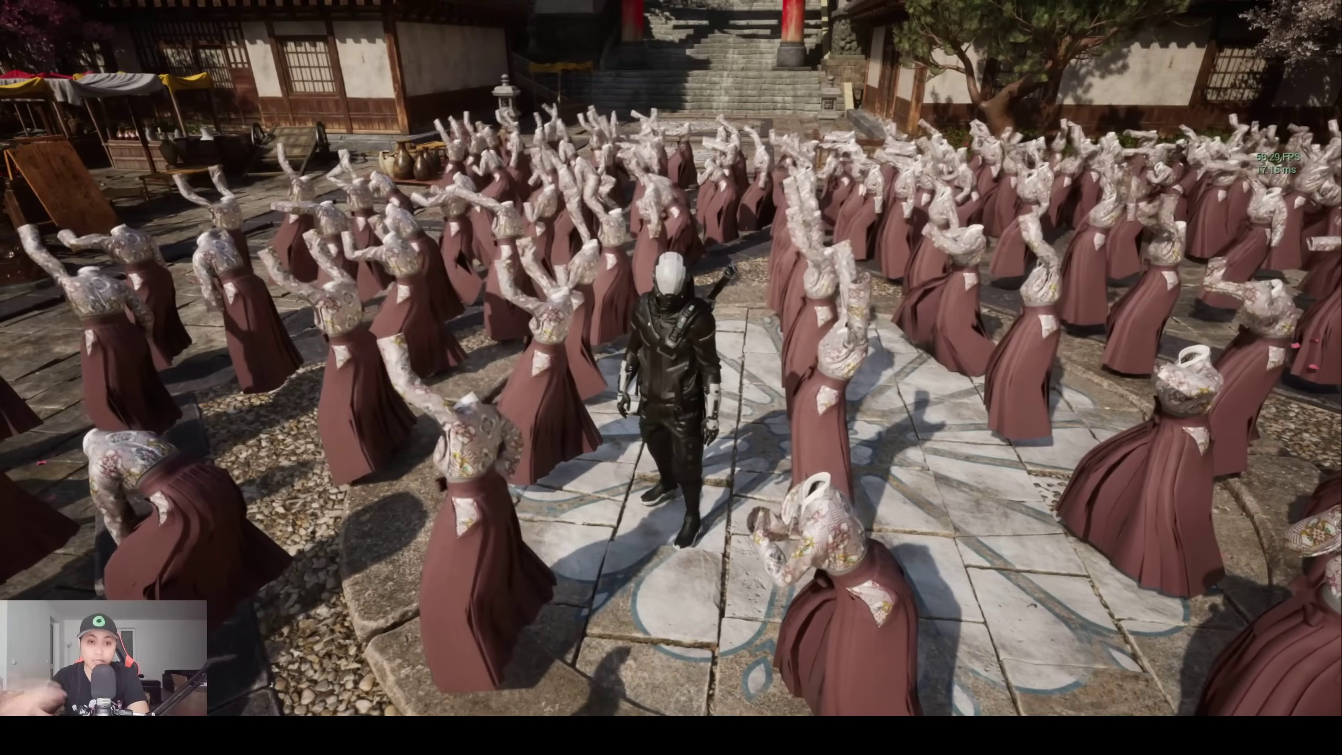
key("w")
key("space")
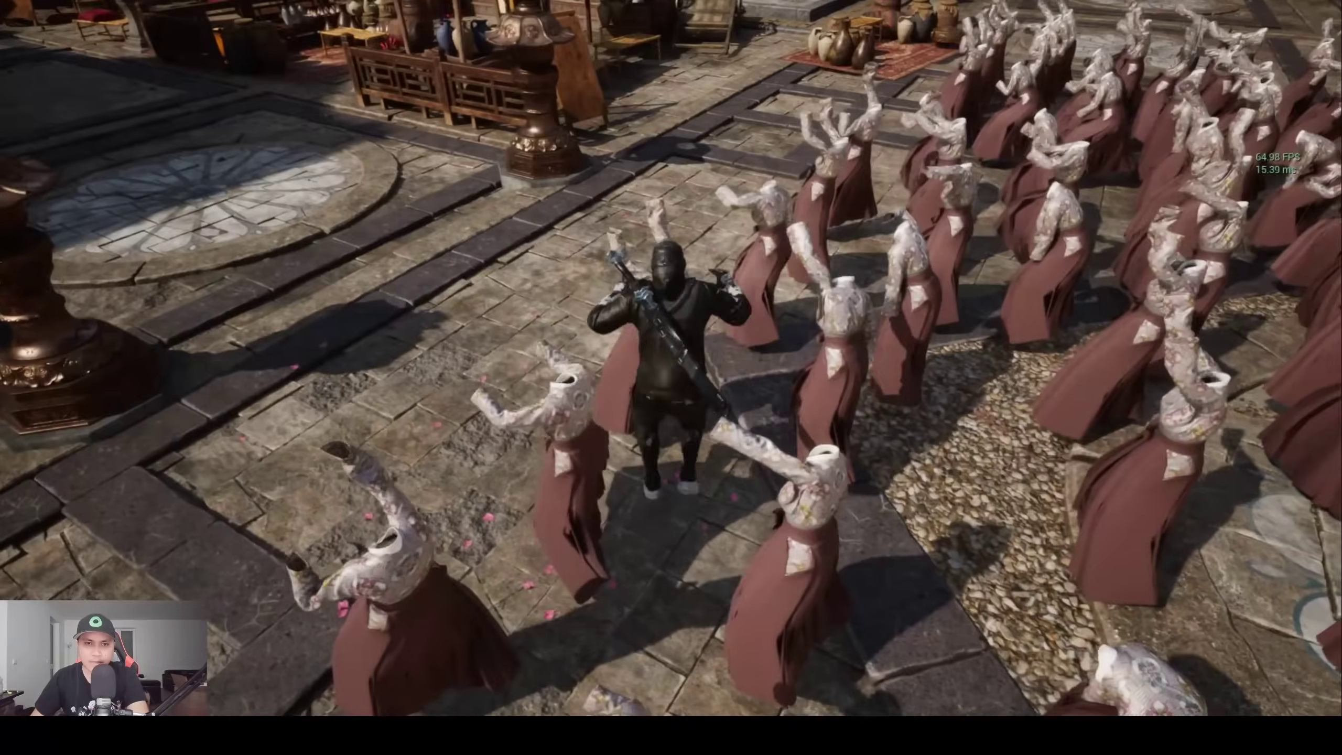
key("space")
key("w")
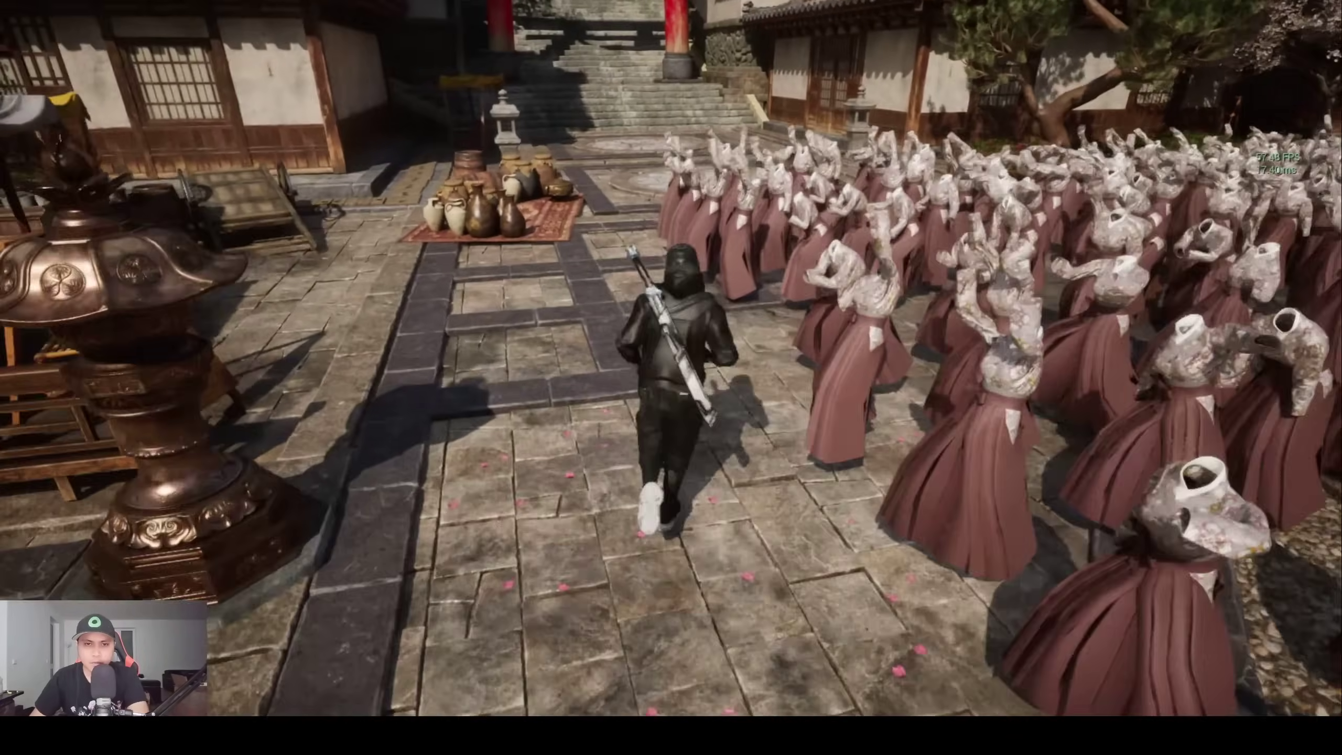
key("w")
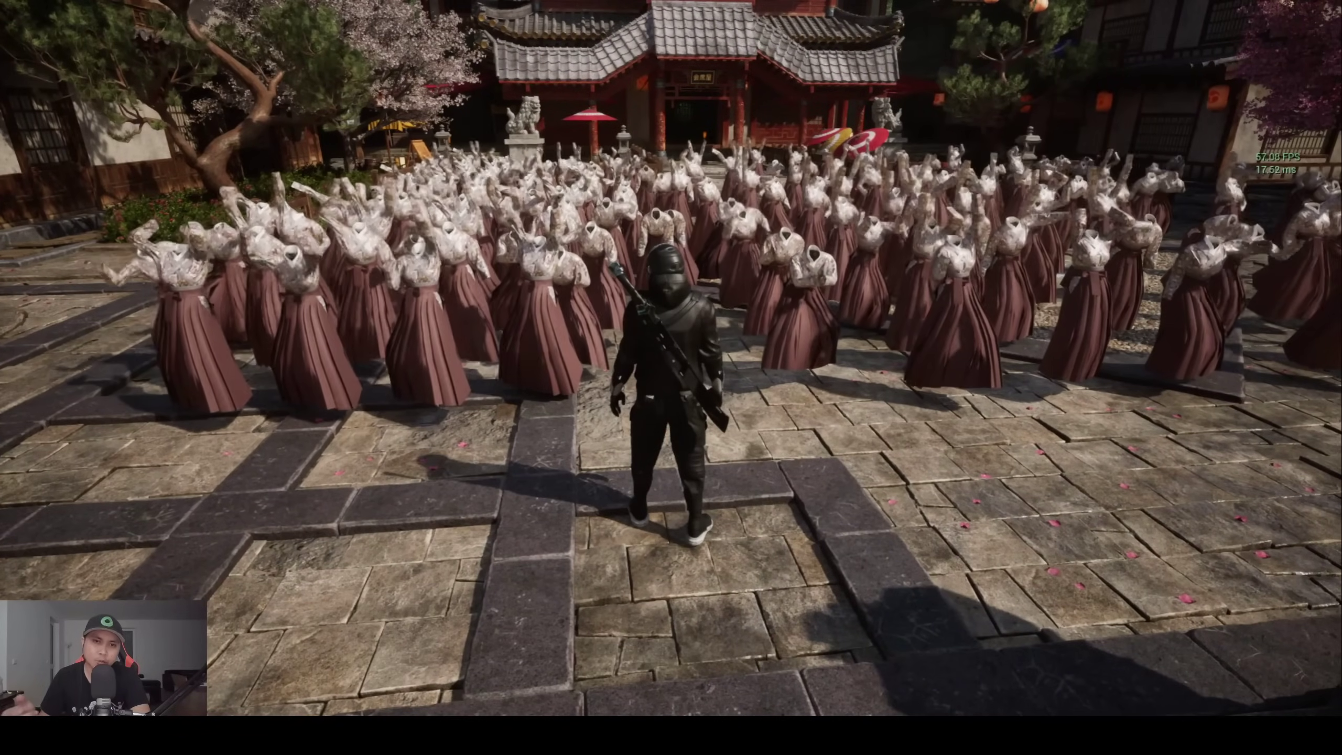
key("d")
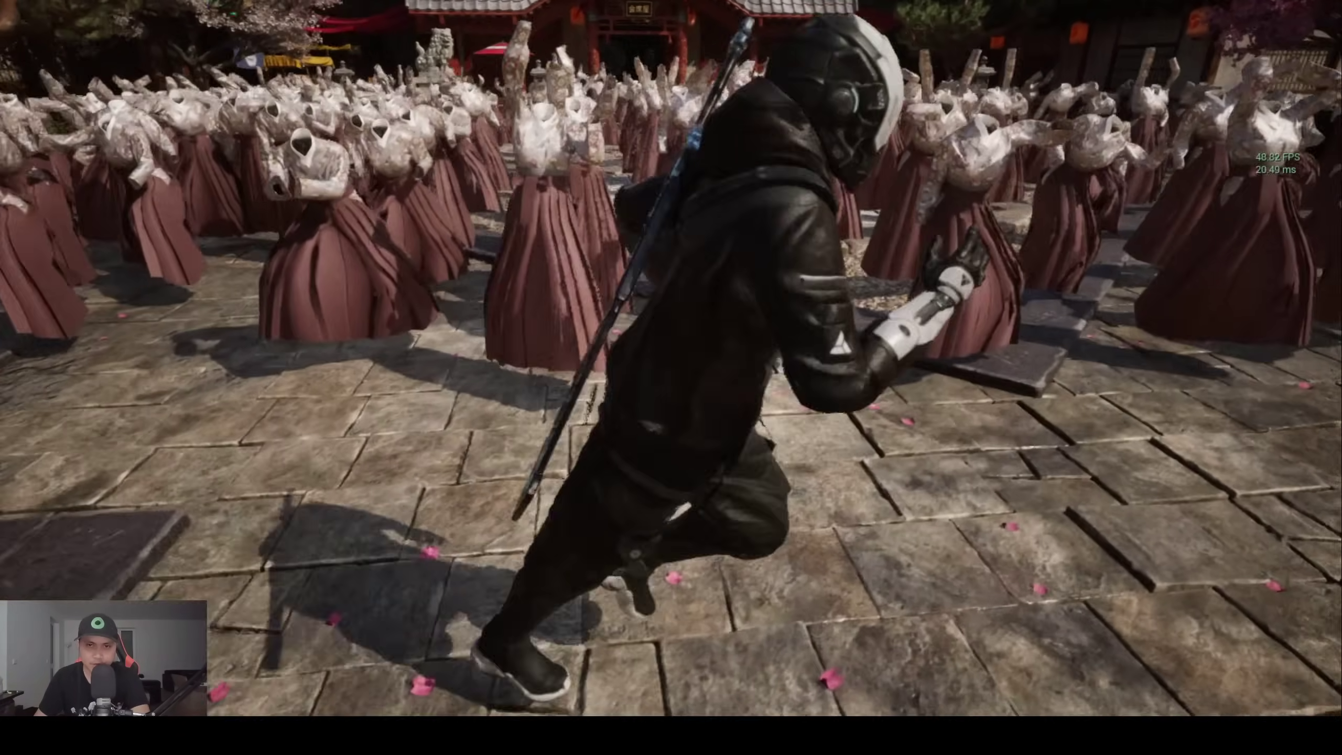
key("d")
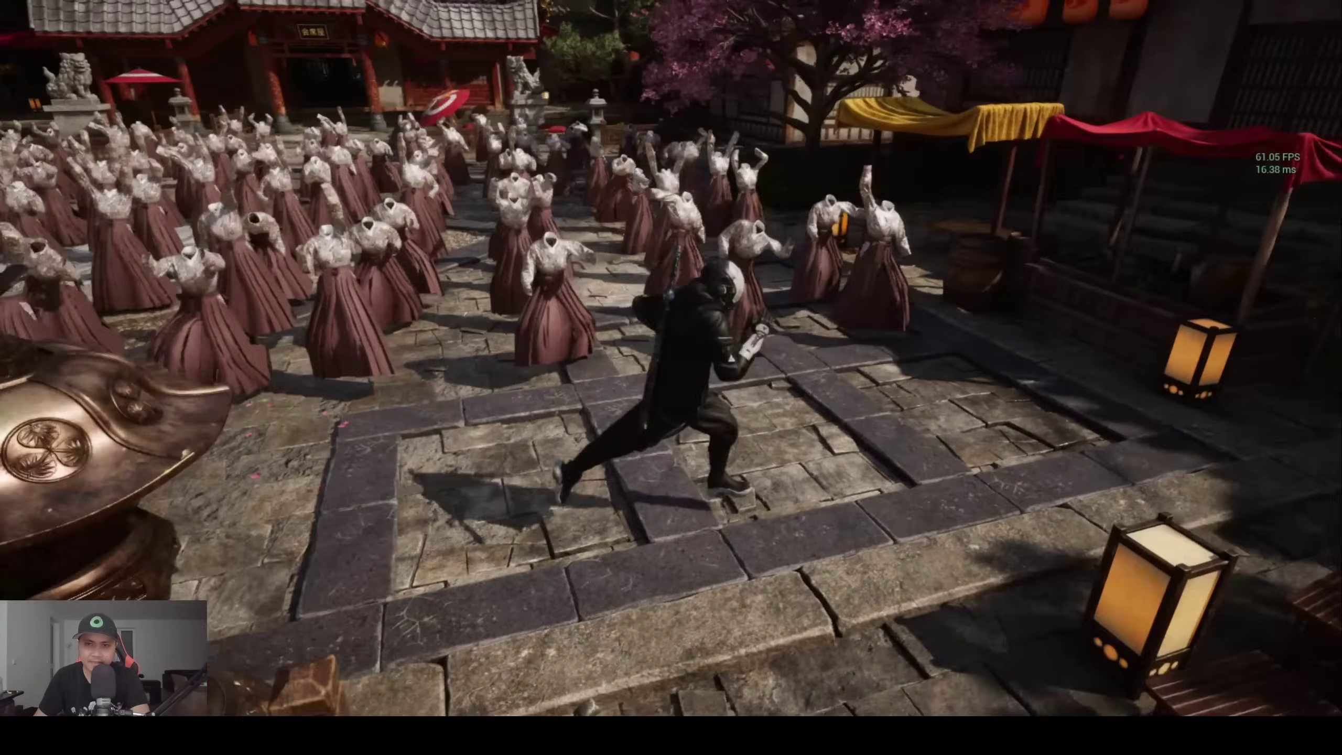
key("a")
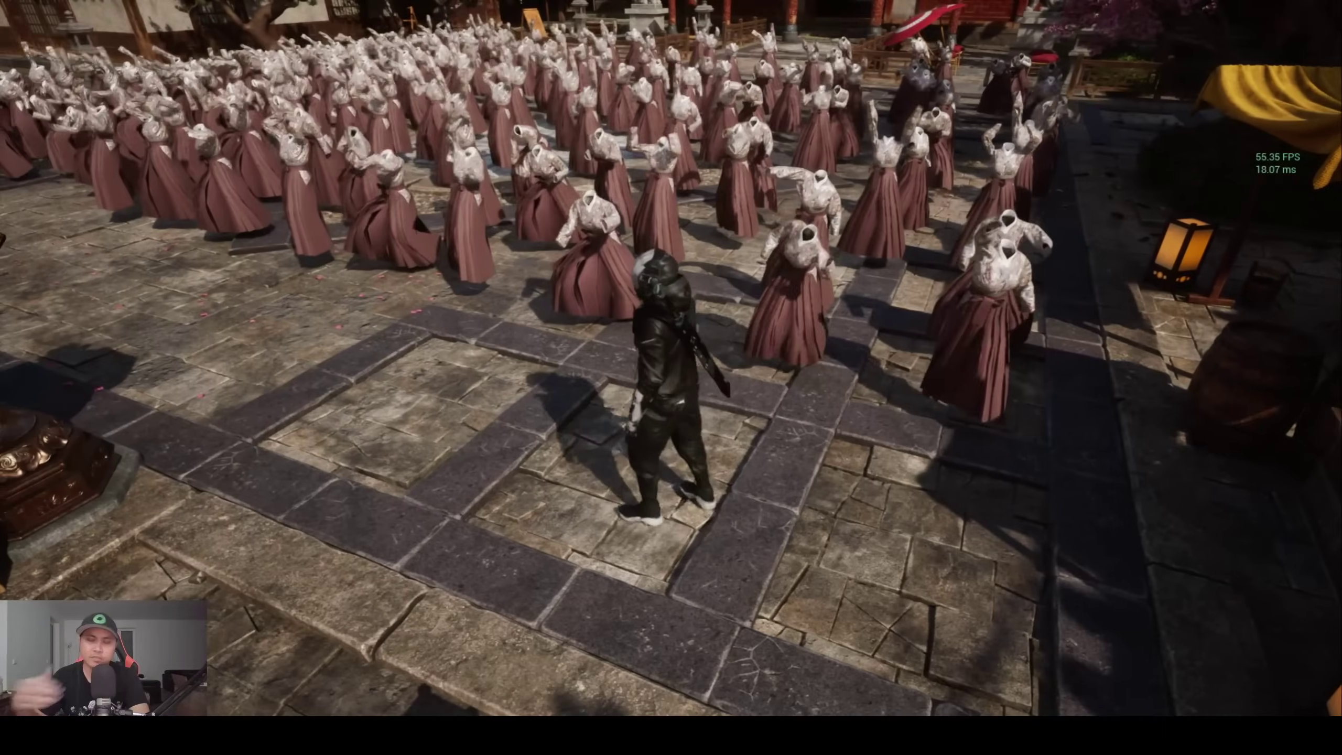
key("a")
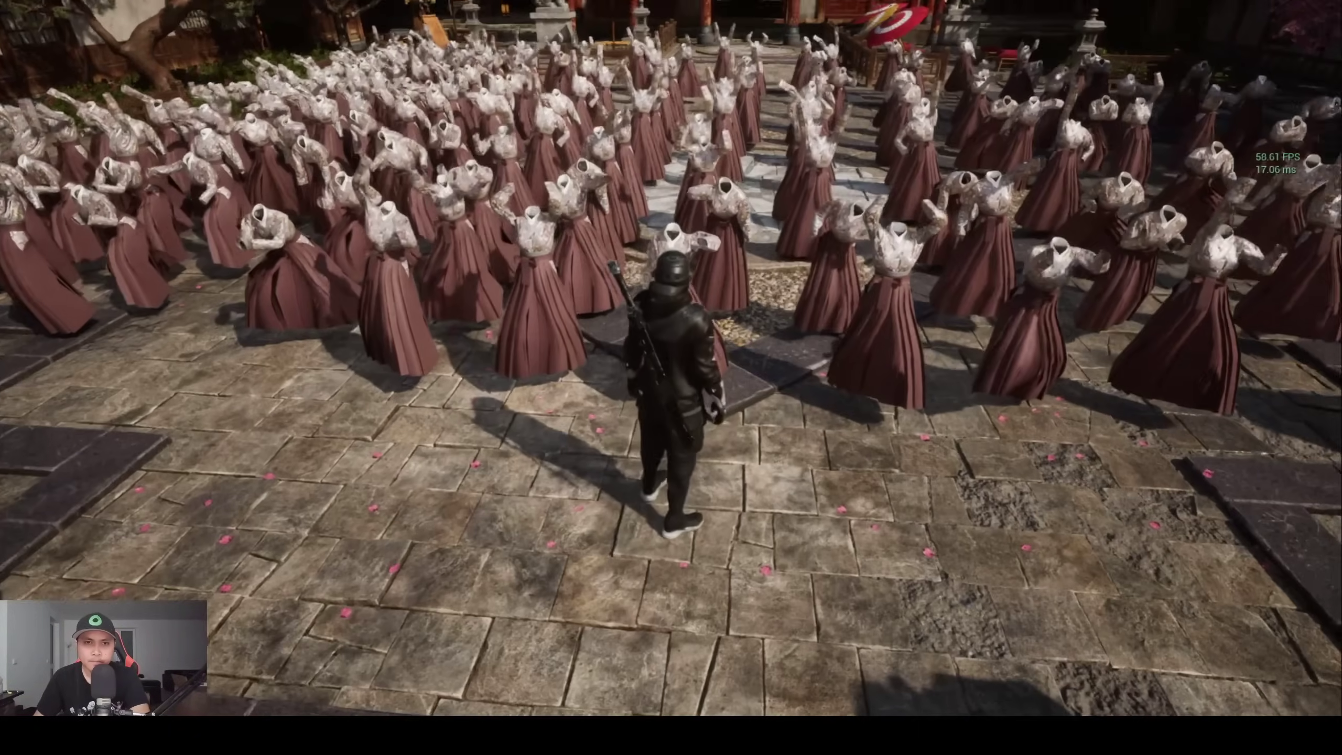
key("s")
key("s")
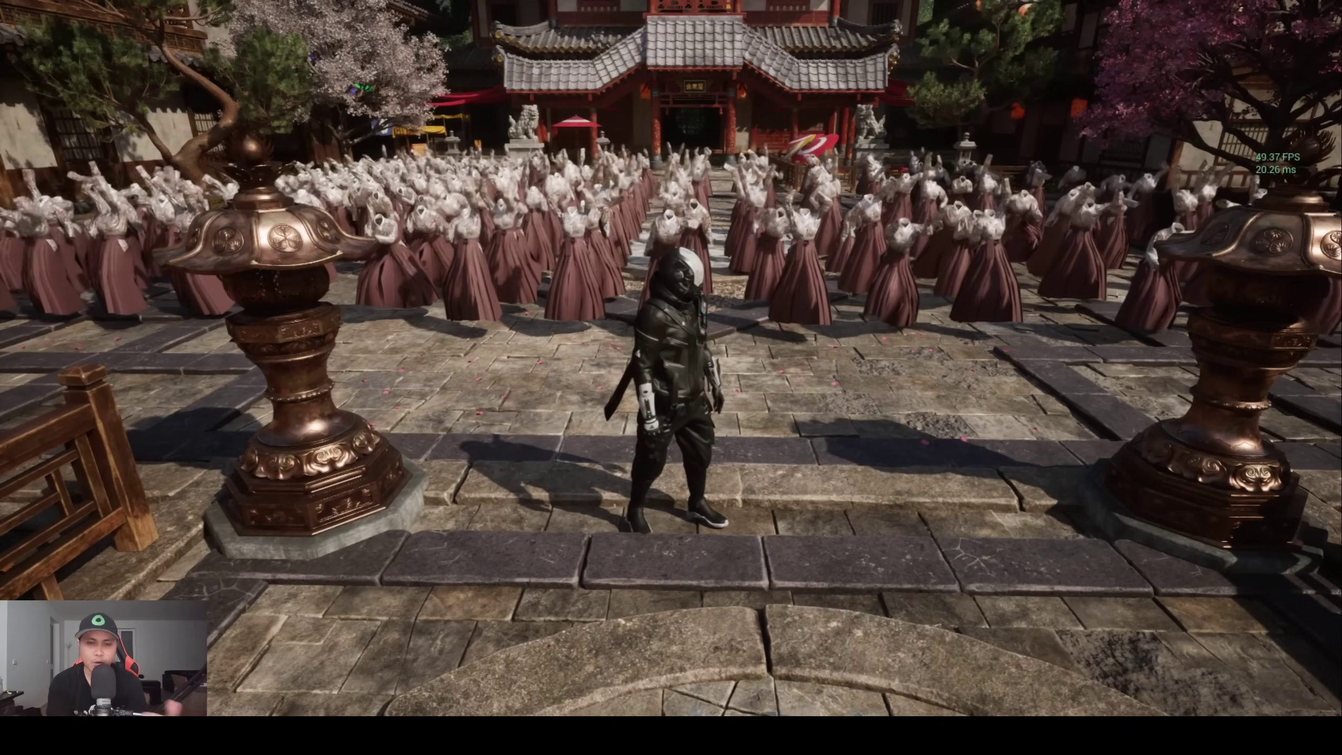
key("w")
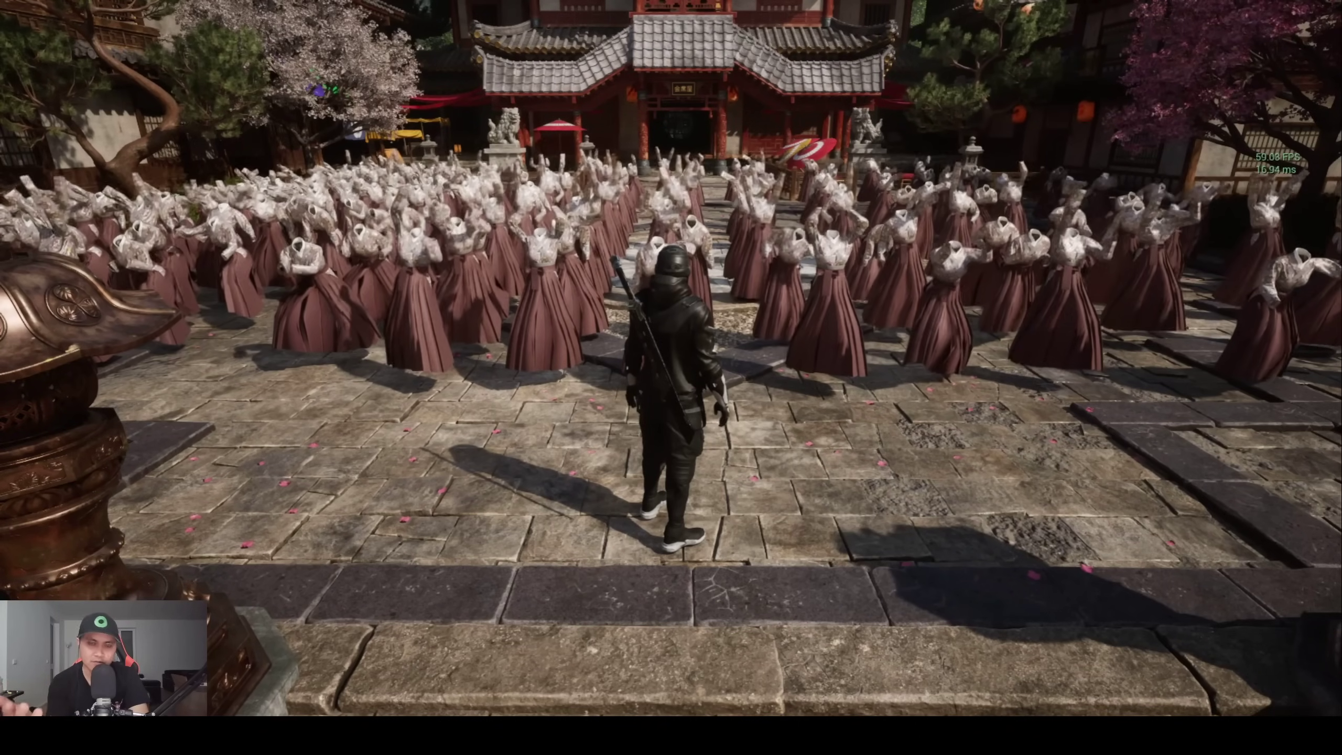
key("d")
key("a")
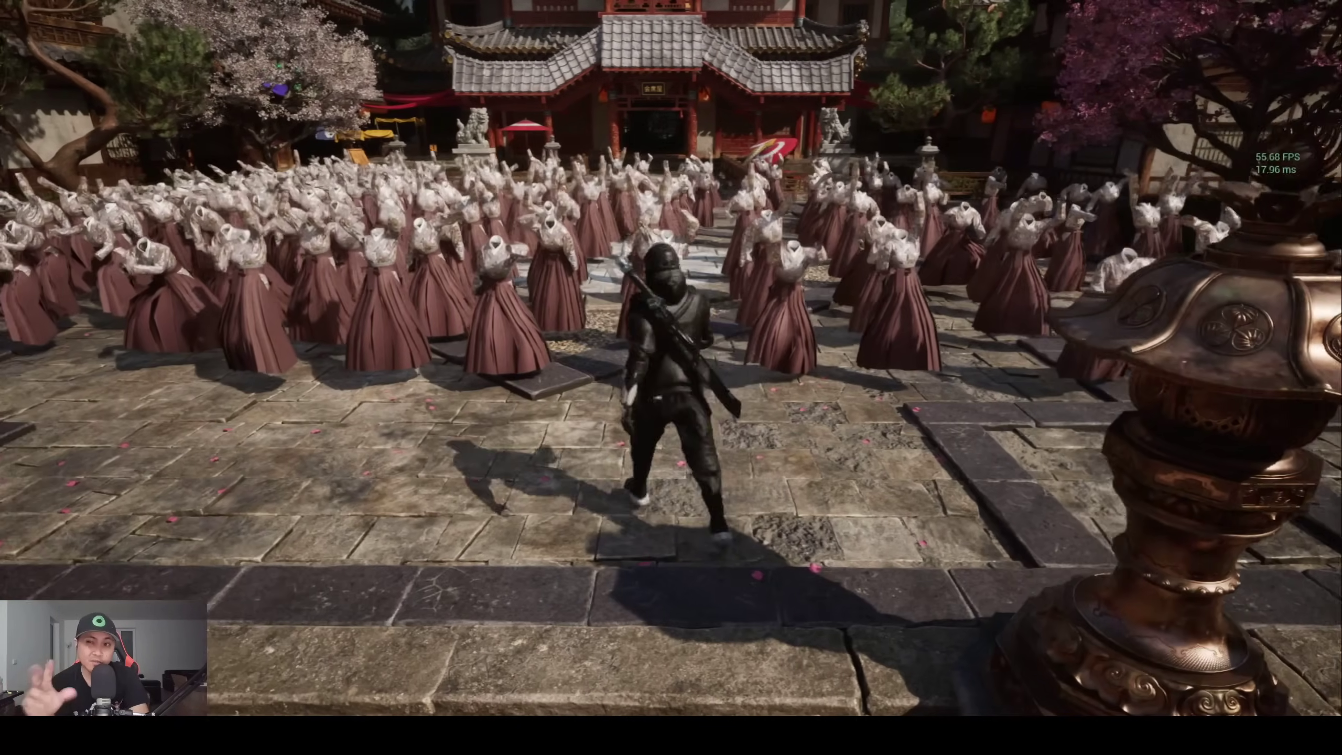
key("a")
key("w")
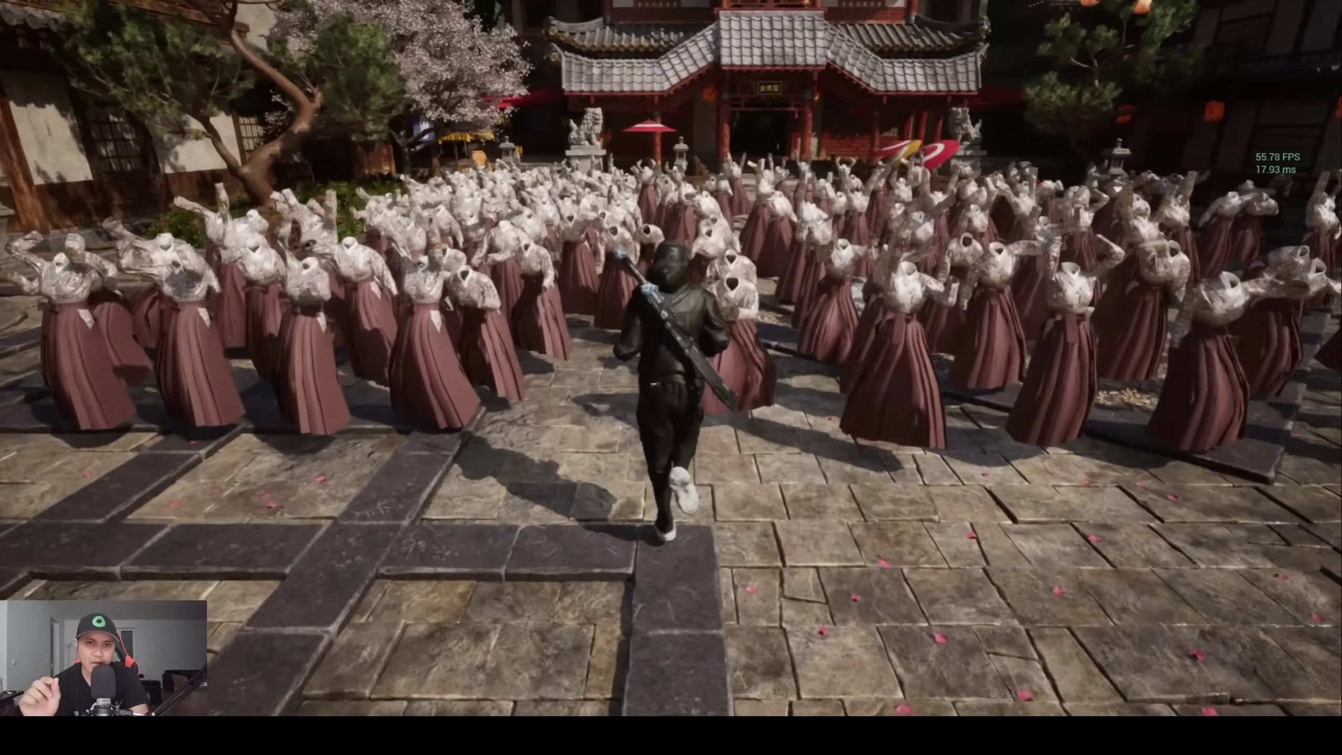
key("a")
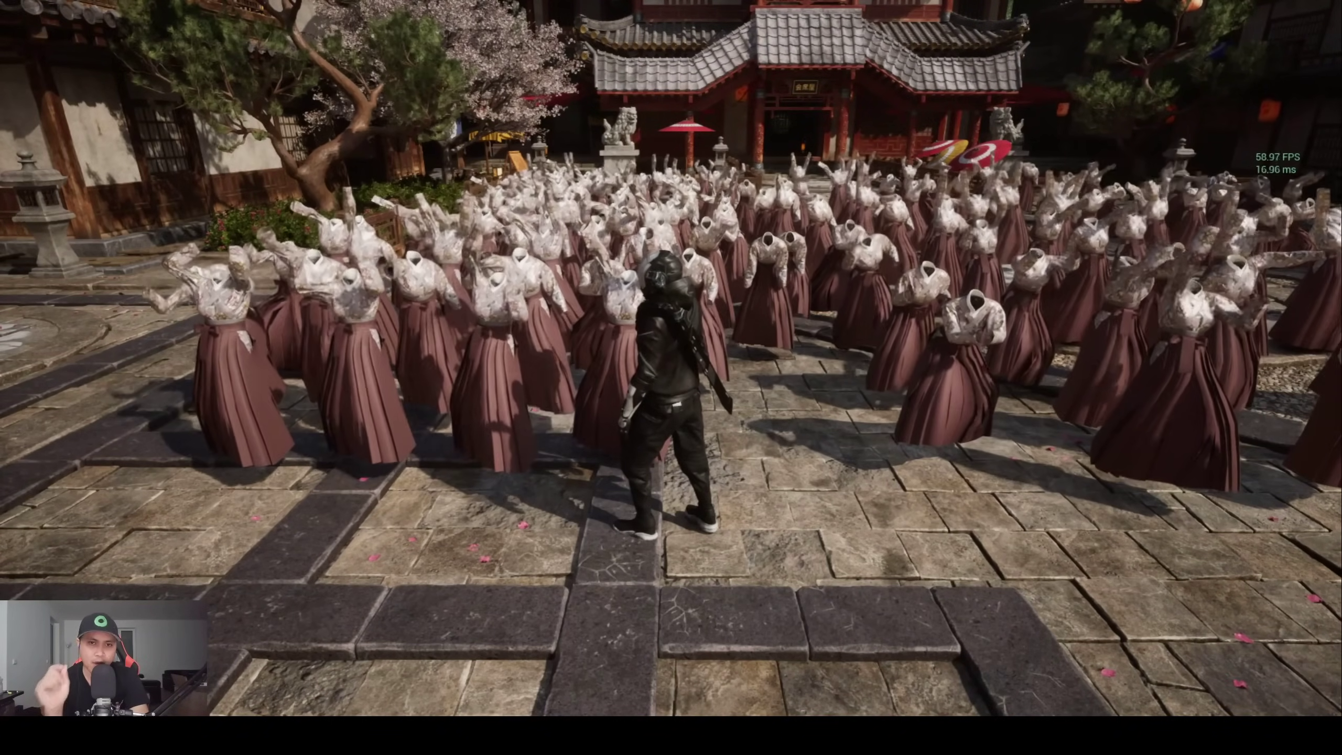
Step: Run the character back and forth in front of the kimono crowd to examine the frame rate from different positions
key("d")
key("d")
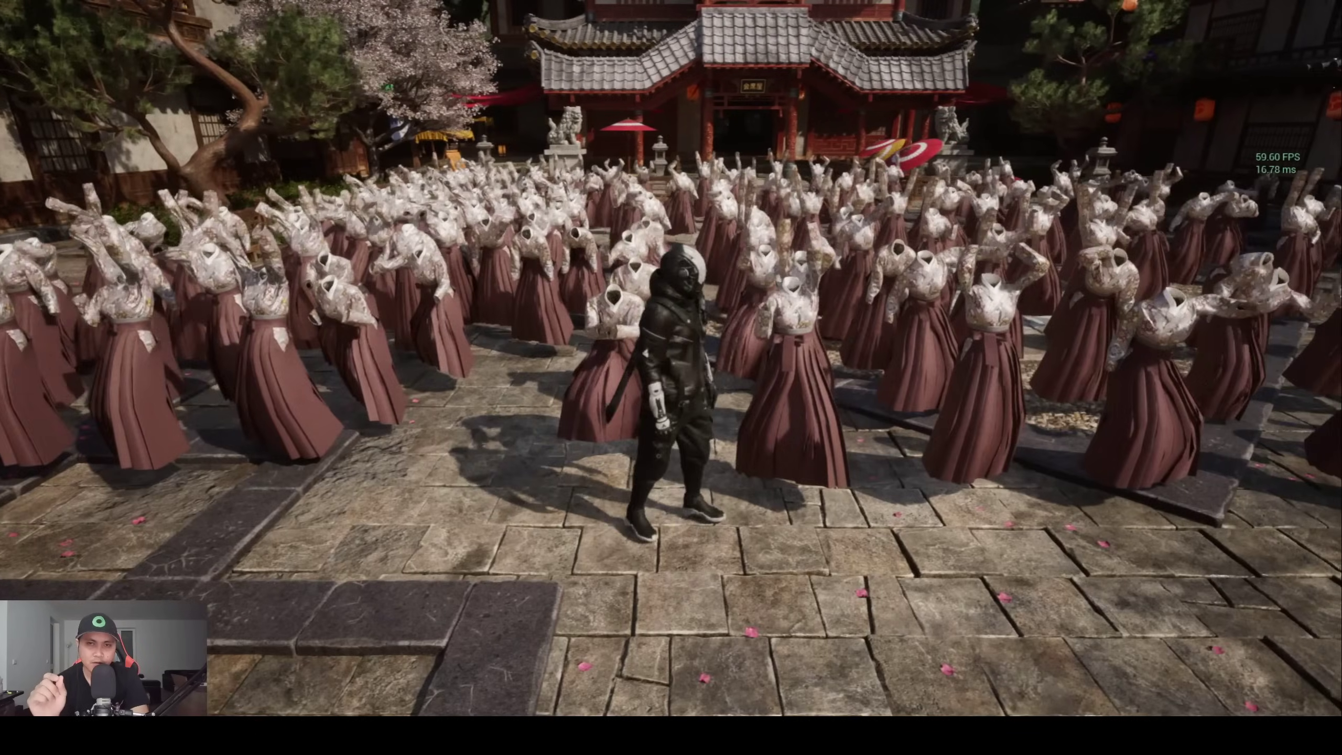
key("d")
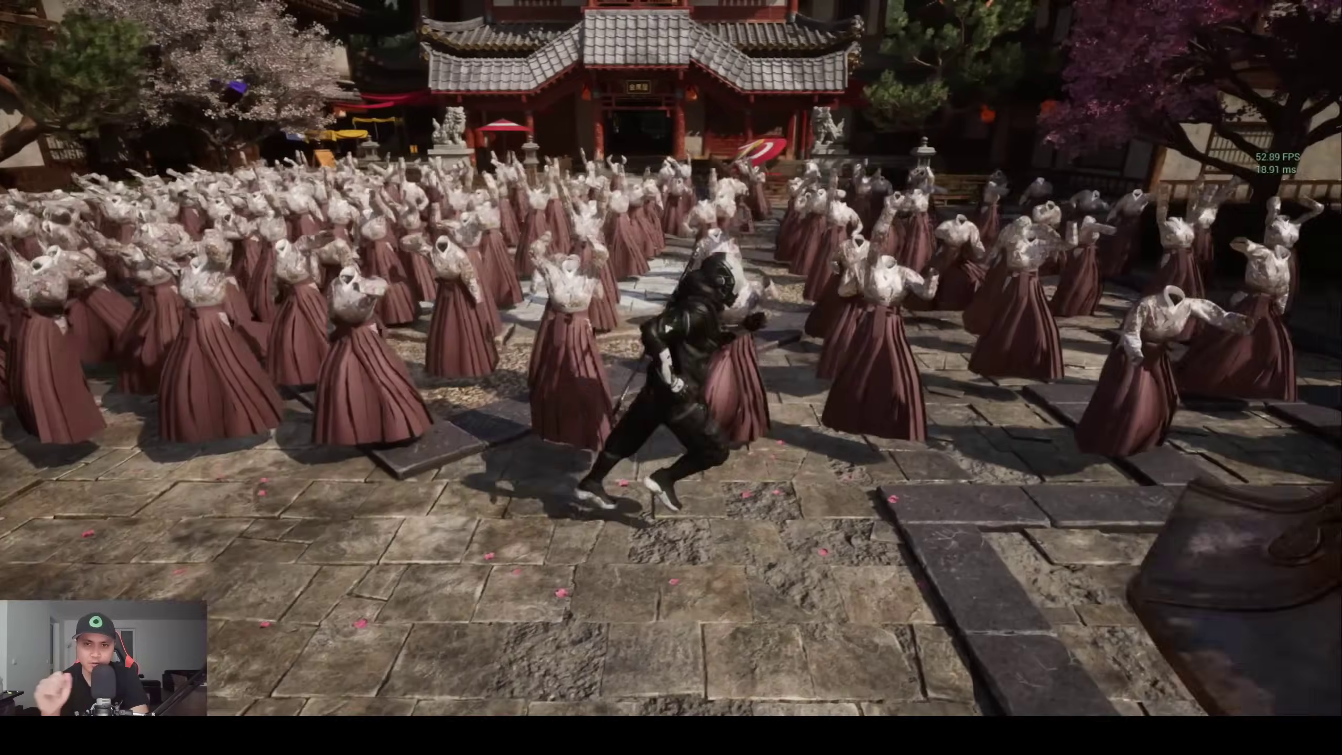
key("a")
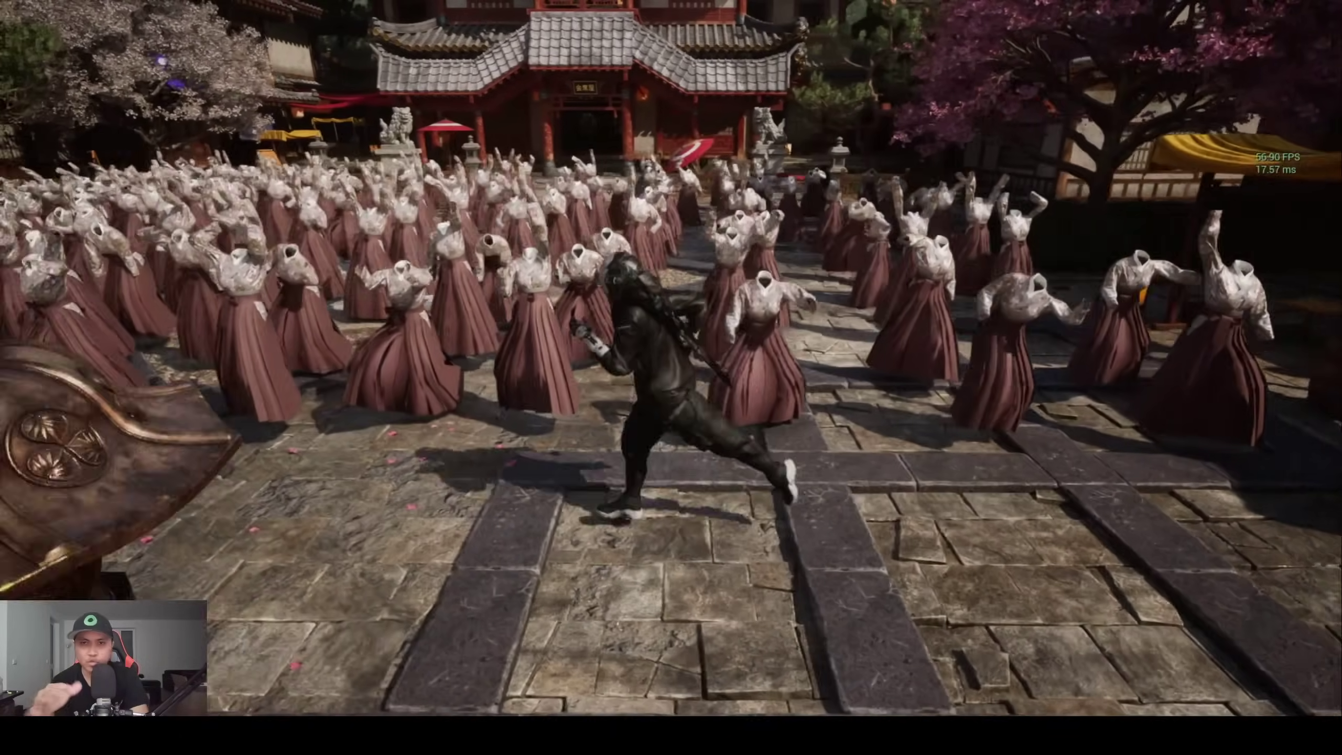
key("a")
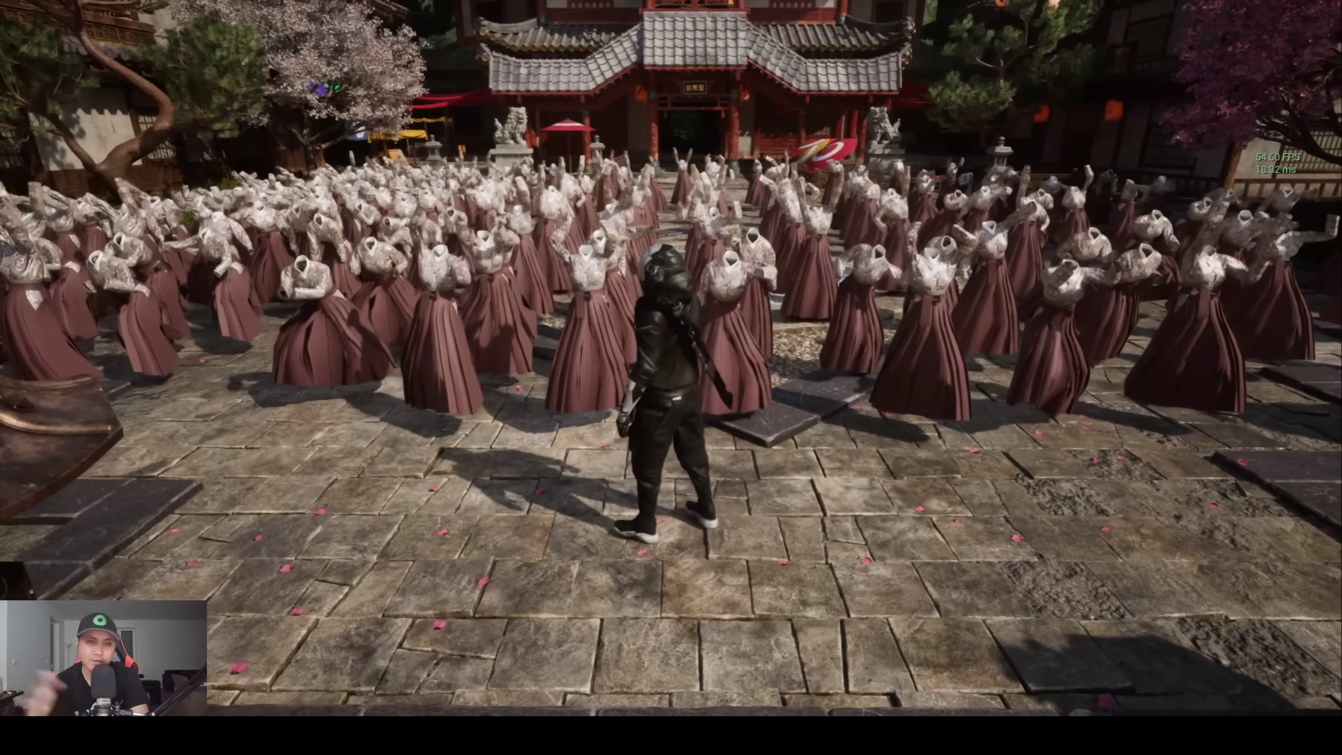
key("s")
key("w")
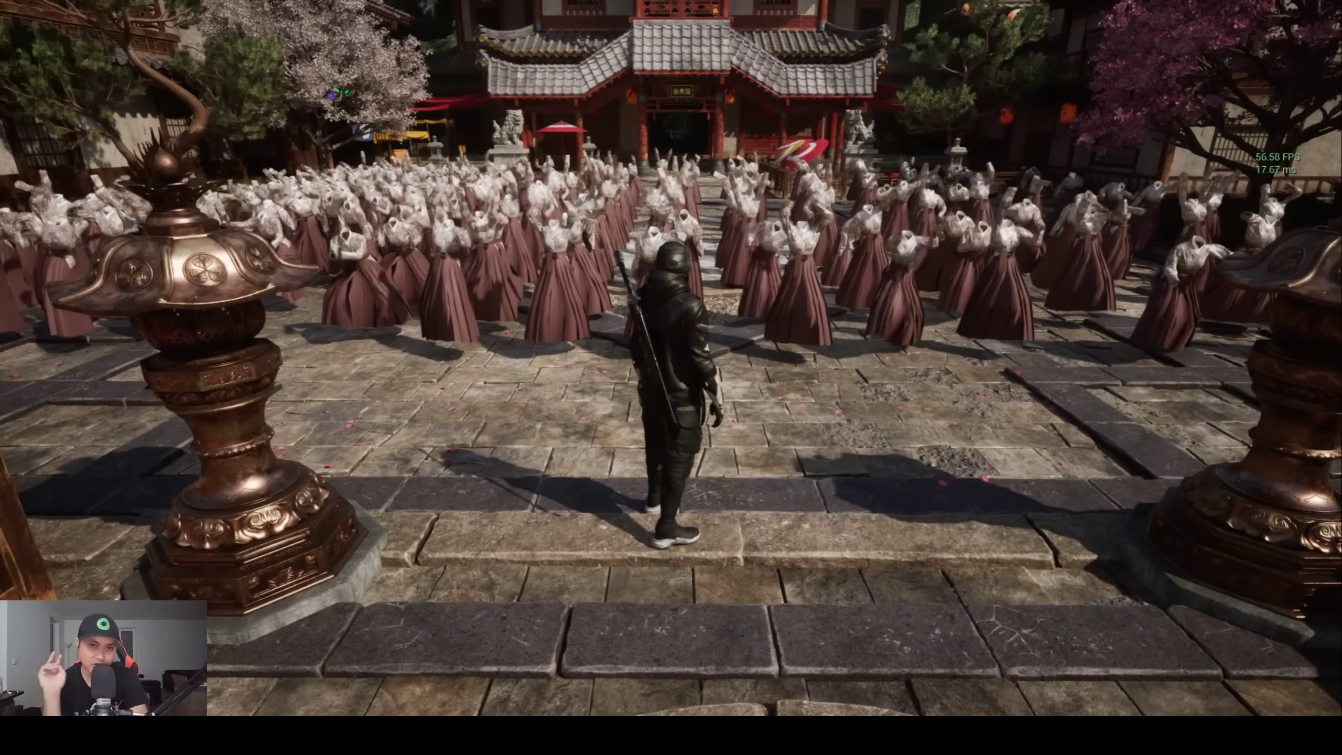
key("w")
key("w")
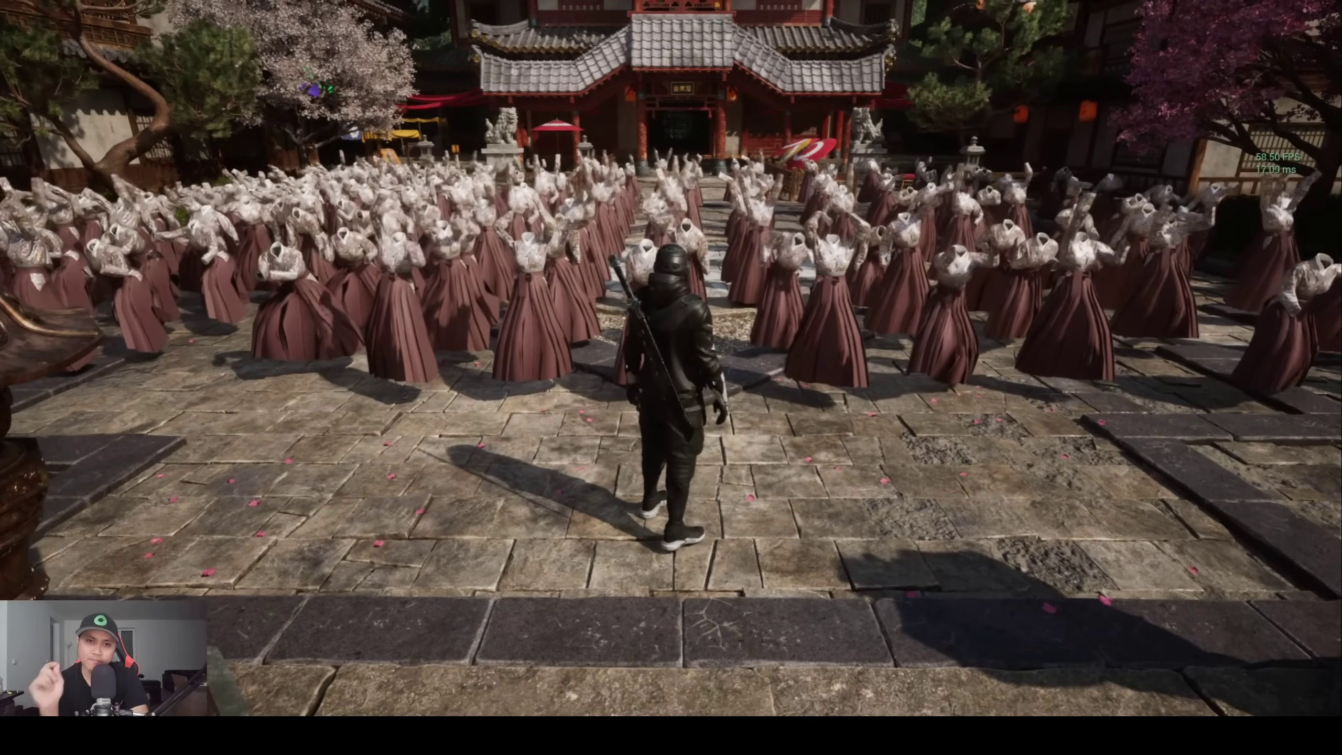
key("w")
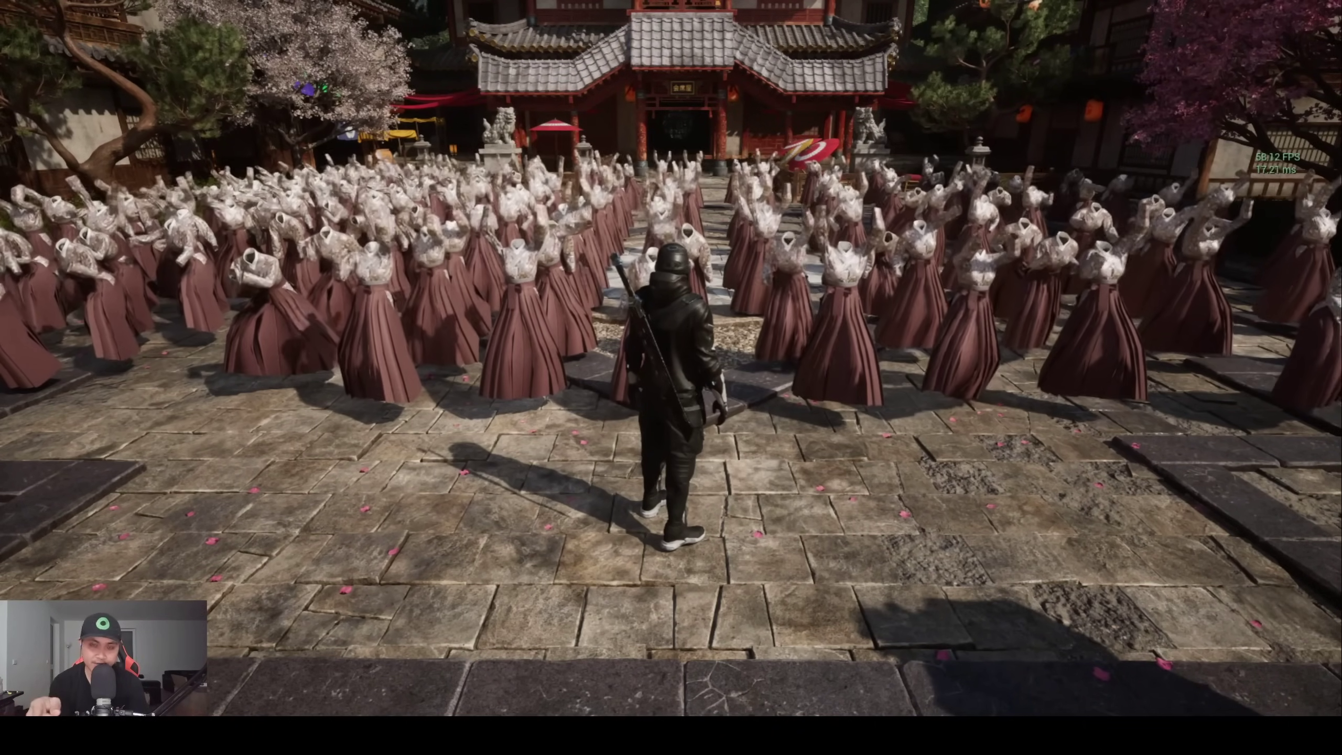
Step: Stop the play session and inspect the kimono crowd up close in the level editor
key("Escape")
right_click_drag(689, 276, 695, 249)
key("s")
scroll(689, 276, "up", 5)
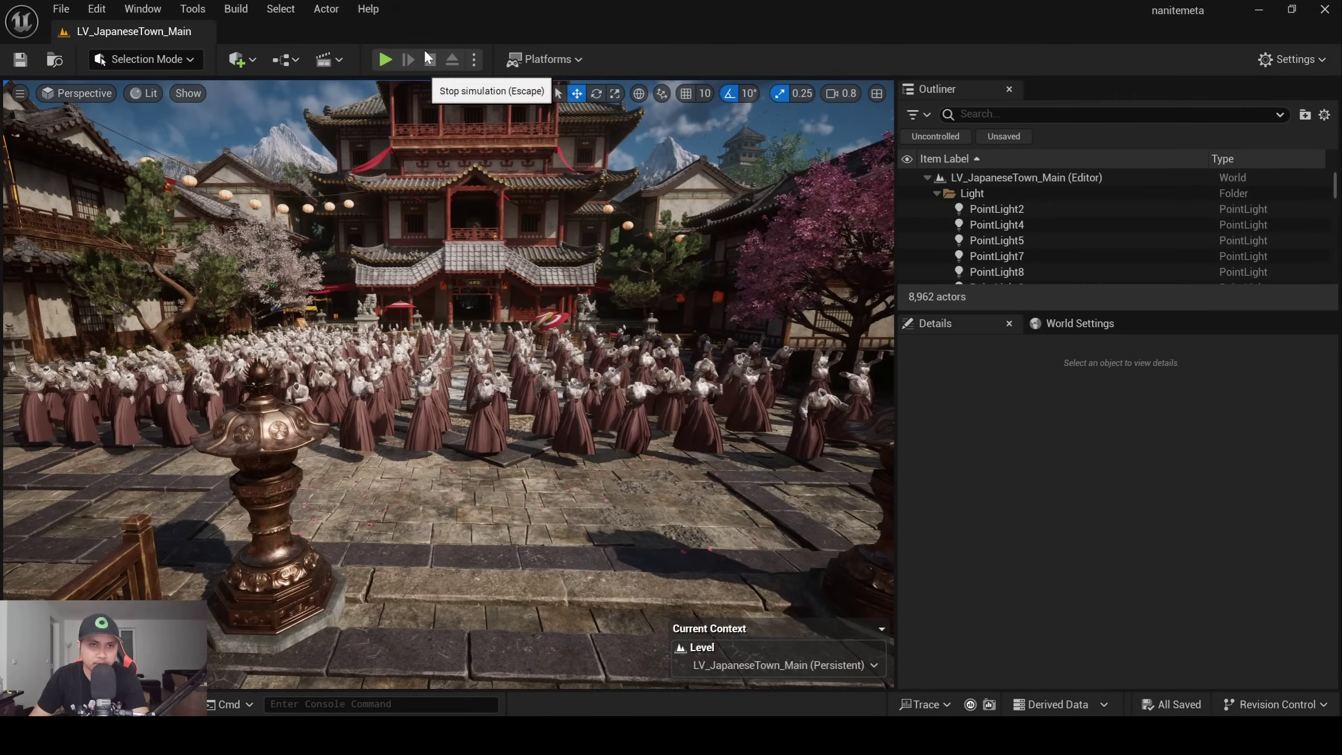
right_click_drag(451, 273, 464, 276)
key("w")
scroll(451, 273, "down", 2)
key("w")
right_click_drag(534, 363, 534, 363)
key("a")
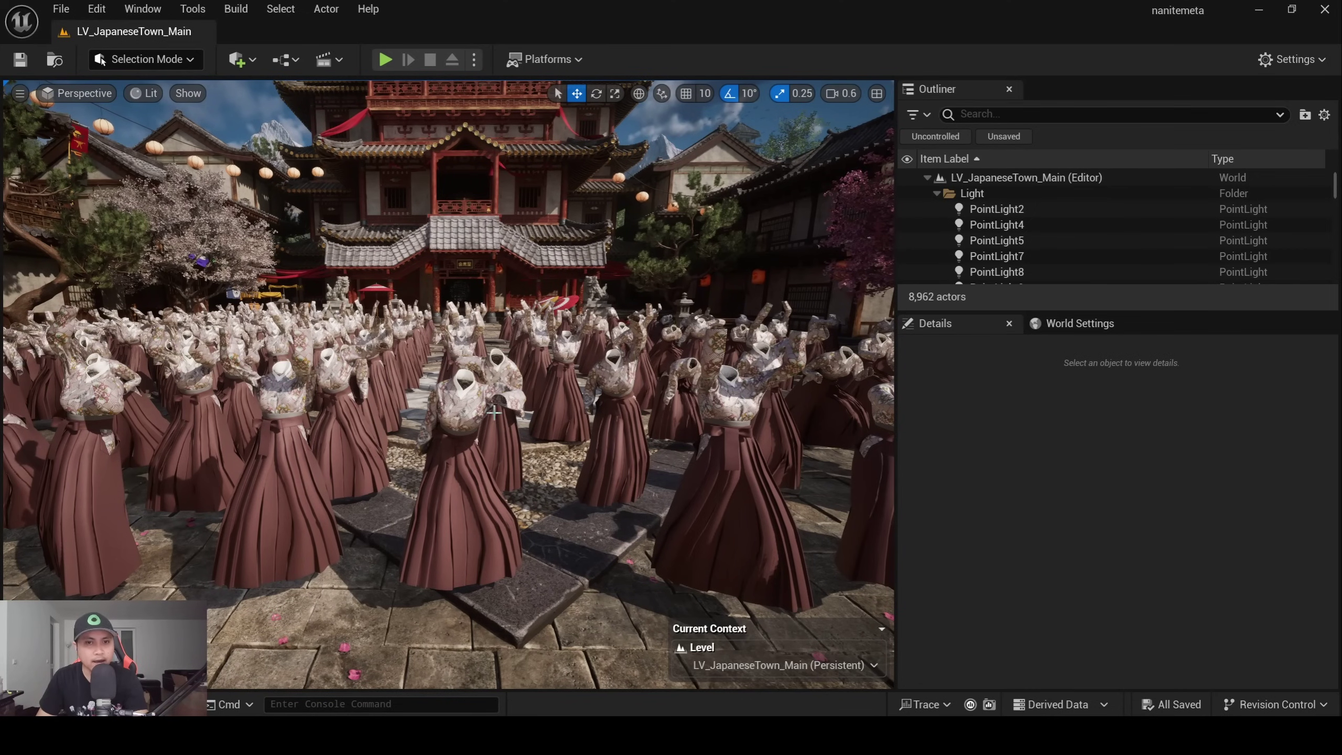
right_click_drag(494, 412, 494, 428)
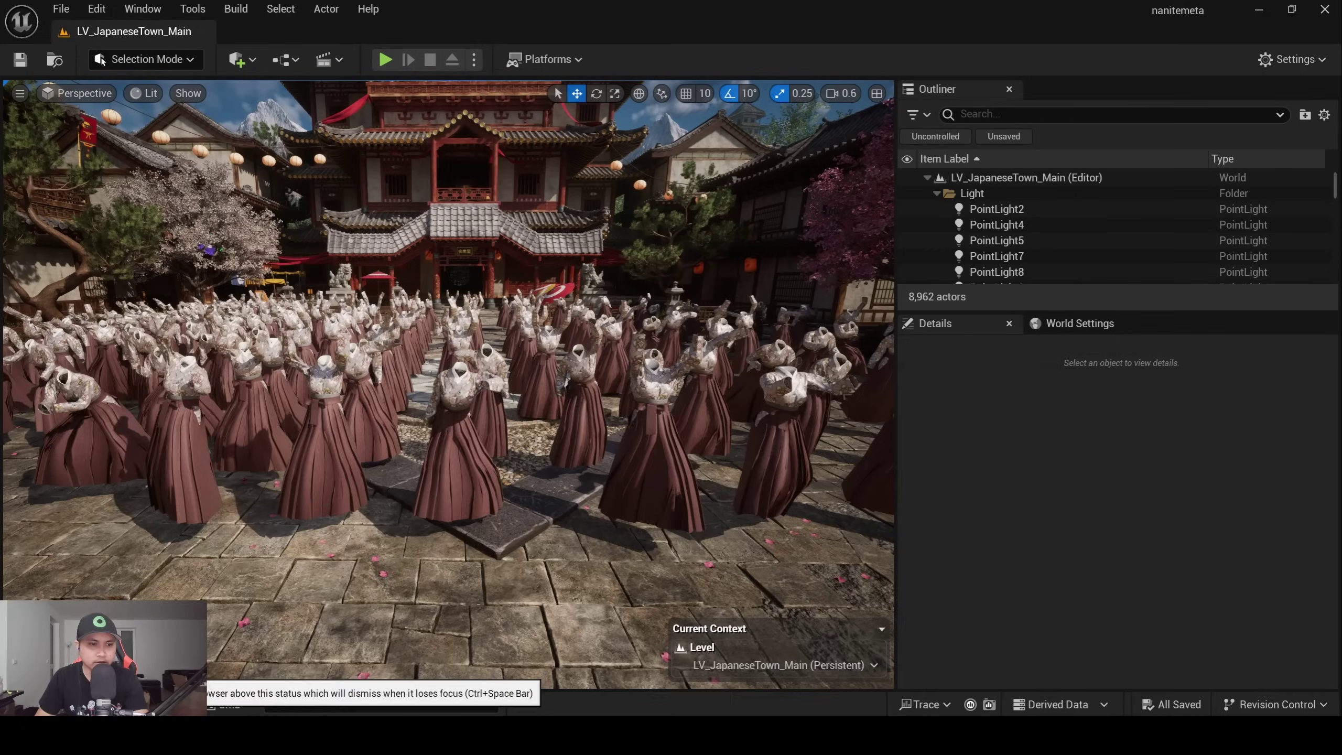
Step: Browse the project content to the Mesh folder inside Kimono_Girl
left_click(47, 704)
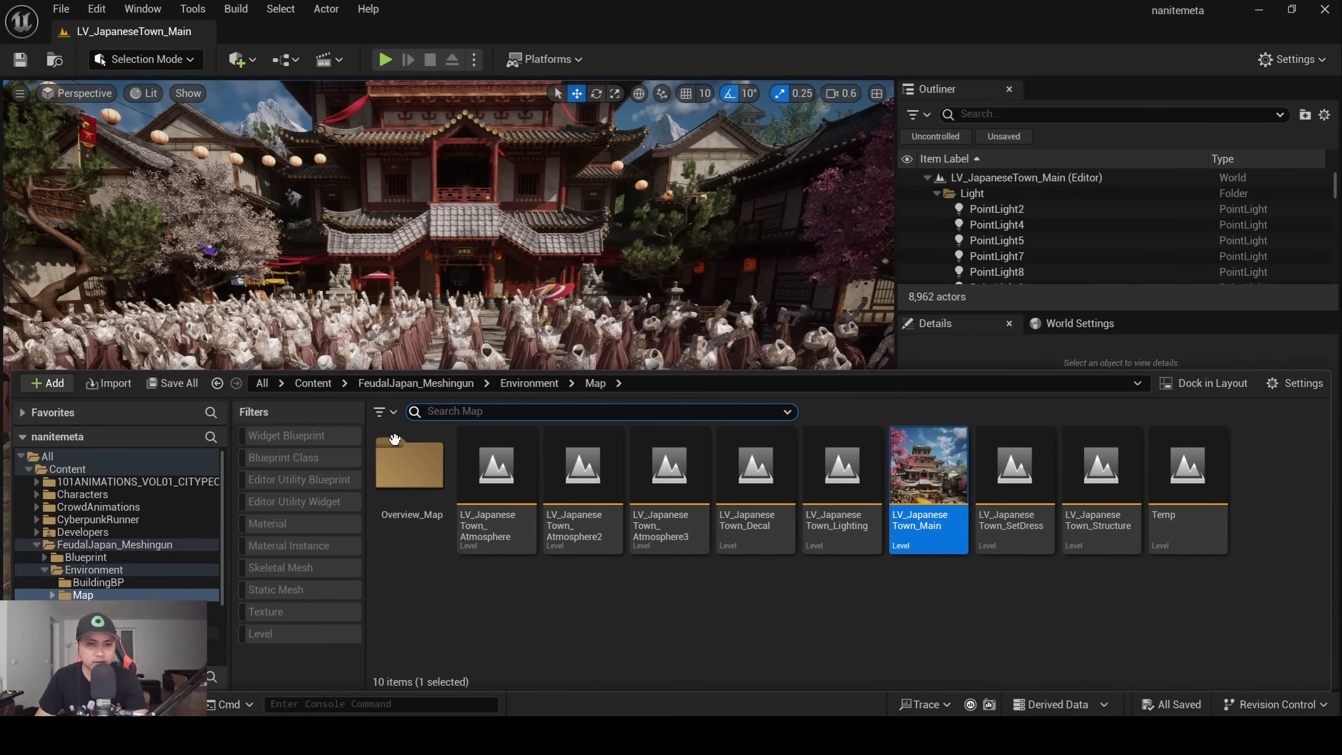
left_click(409, 383)
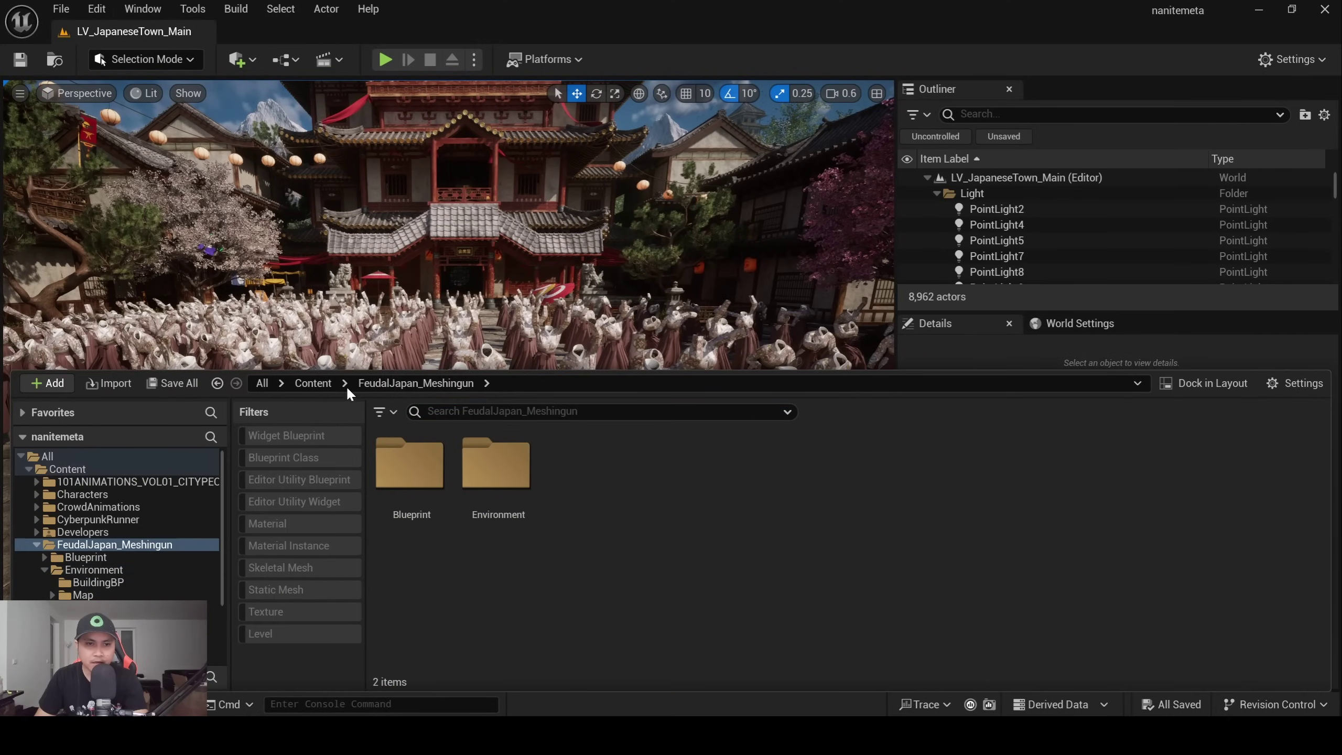
left_click(320, 384)
double_click(983, 464)
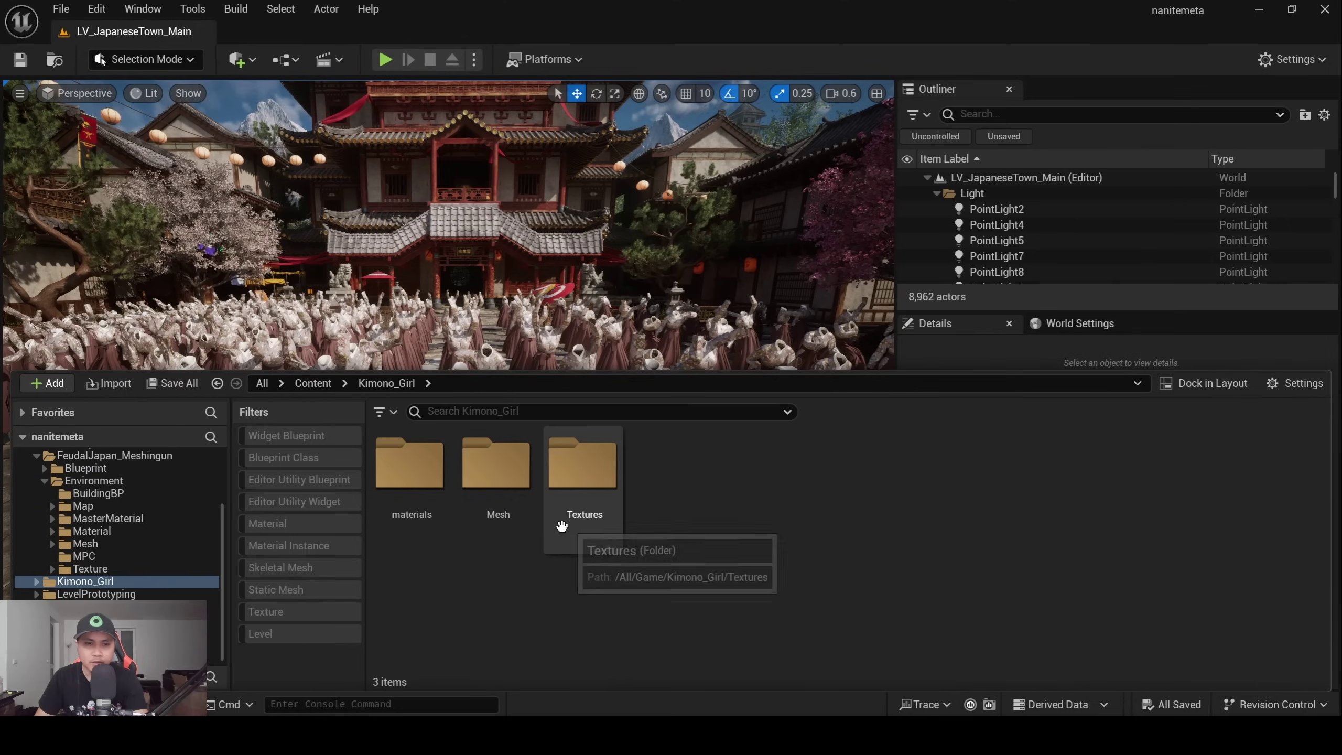
double_click(499, 494)
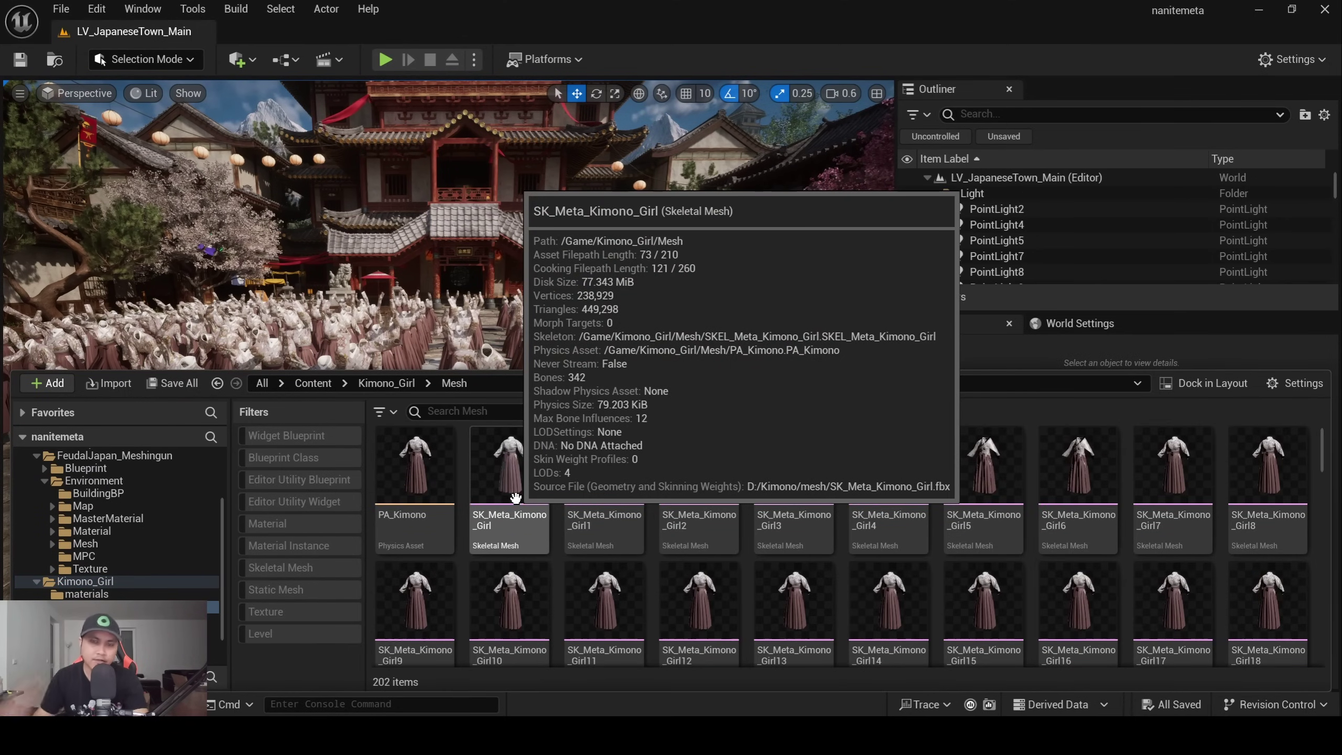
Step: Look through the SK_Meta_Kimono_Girl skeletal meshes to the end of the folder, and return to the courtyard crowd view
left_click(528, 476)
left_click(604, 476)
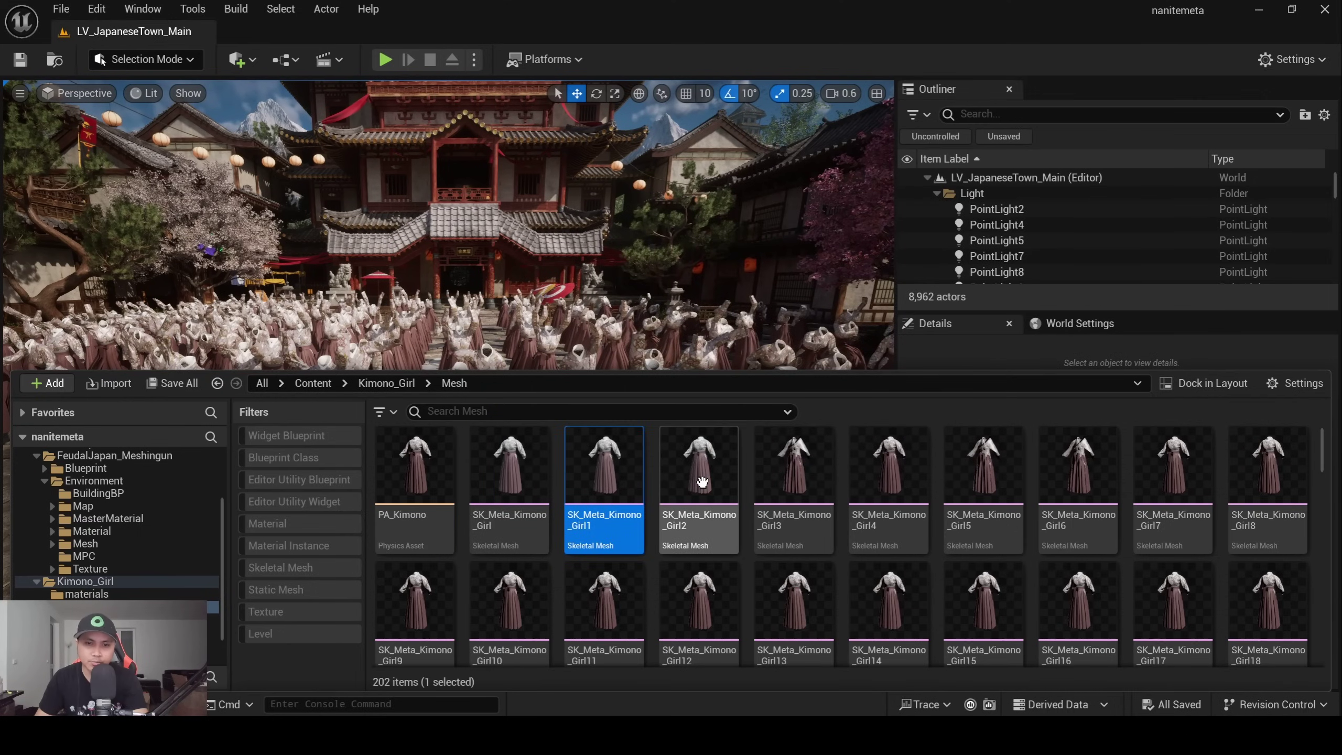
left_click(699, 476)
left_click(793, 476)
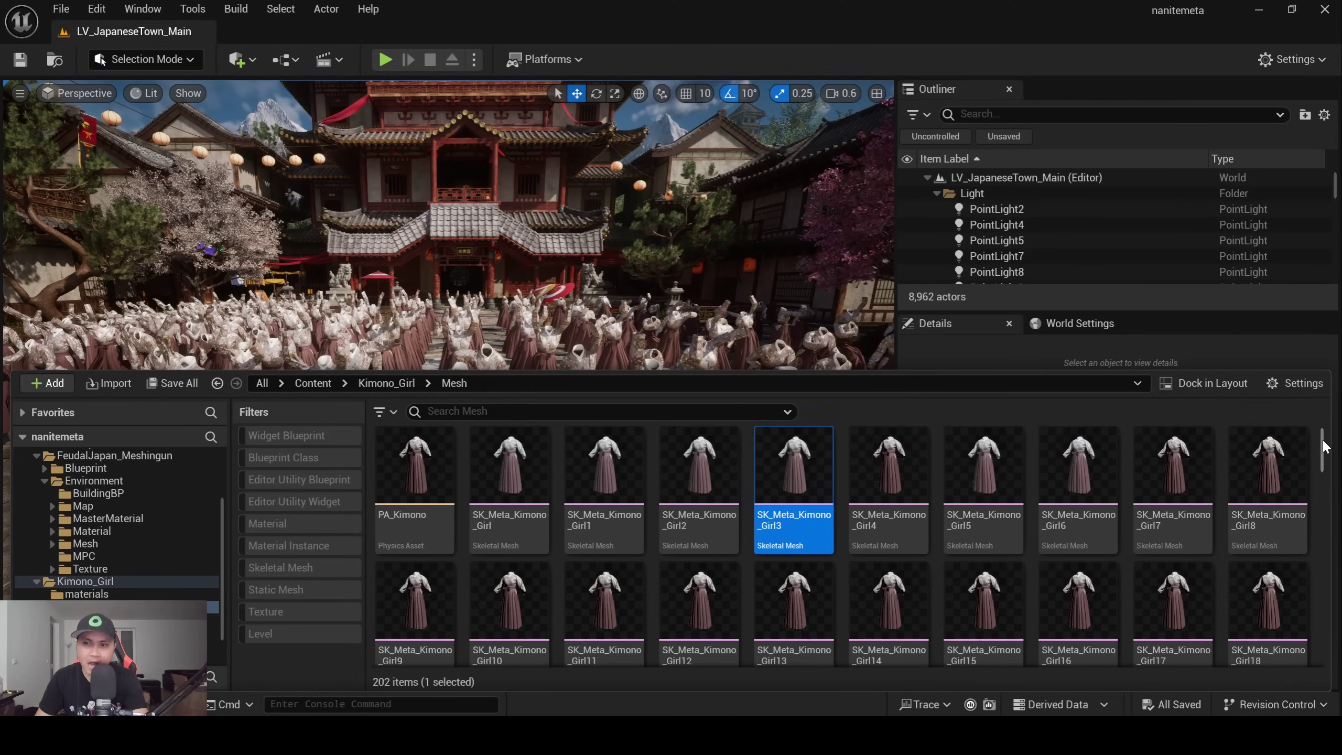
left_click_drag(1323, 447, 1323, 593)
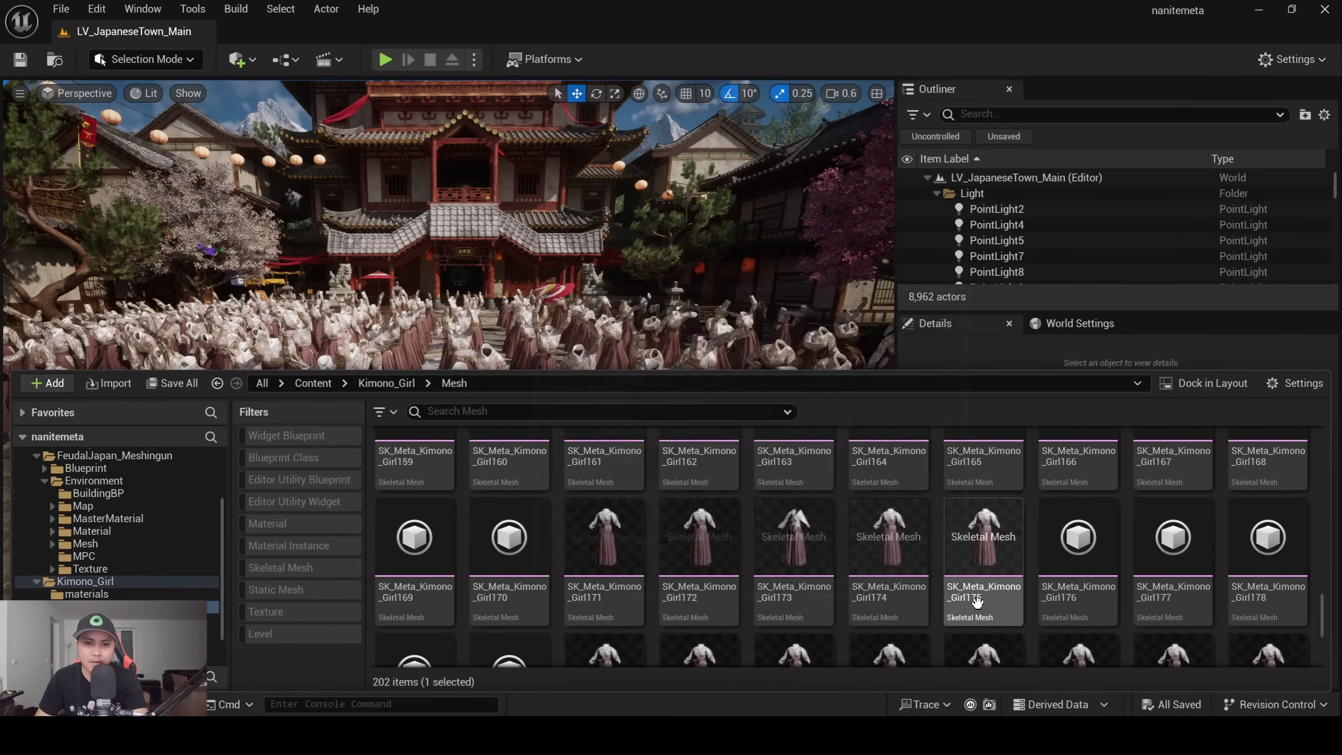
scroll(974, 598, "down", 5)
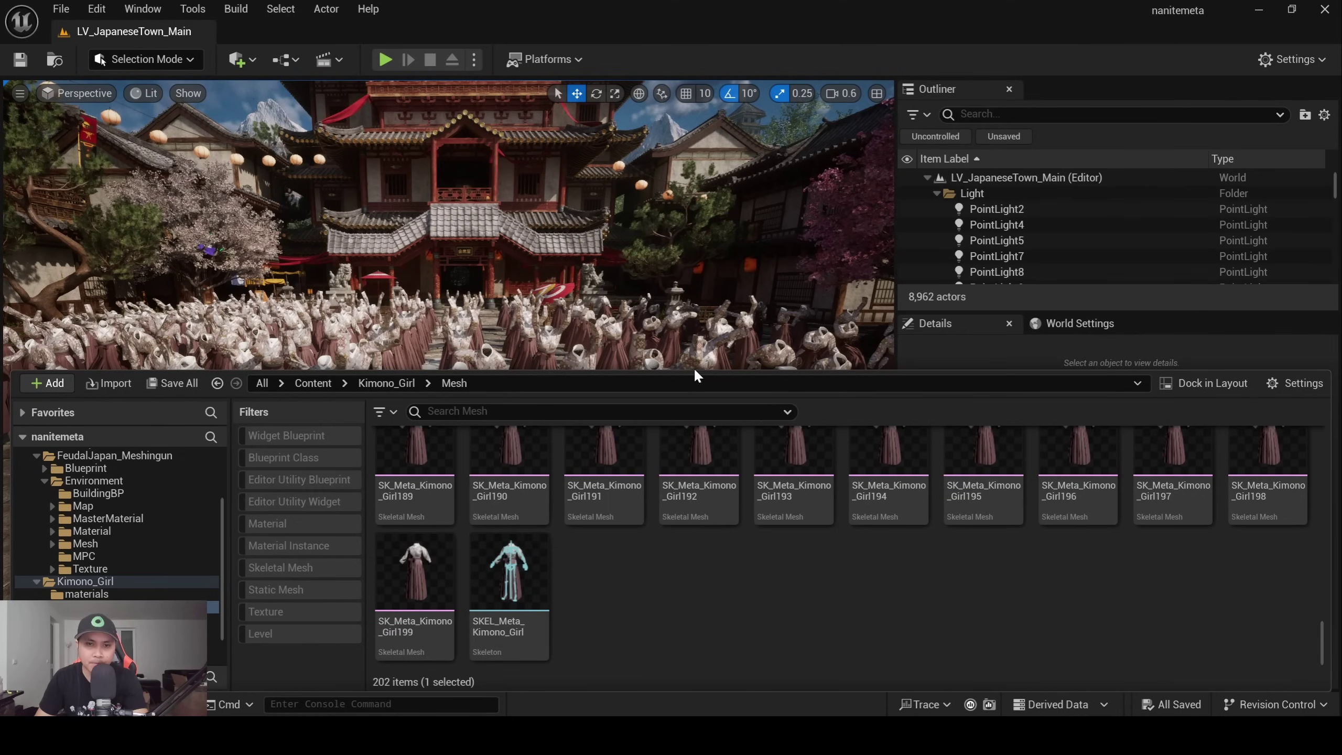
left_click_drag(695, 371, 701, 482)
key("s")
mouse_move(708, 298)
right_mouse_down()
mouse_move(708, 380)
mouse_move(661, 338)
mouse_move(717, 303)
right_mouse_up()
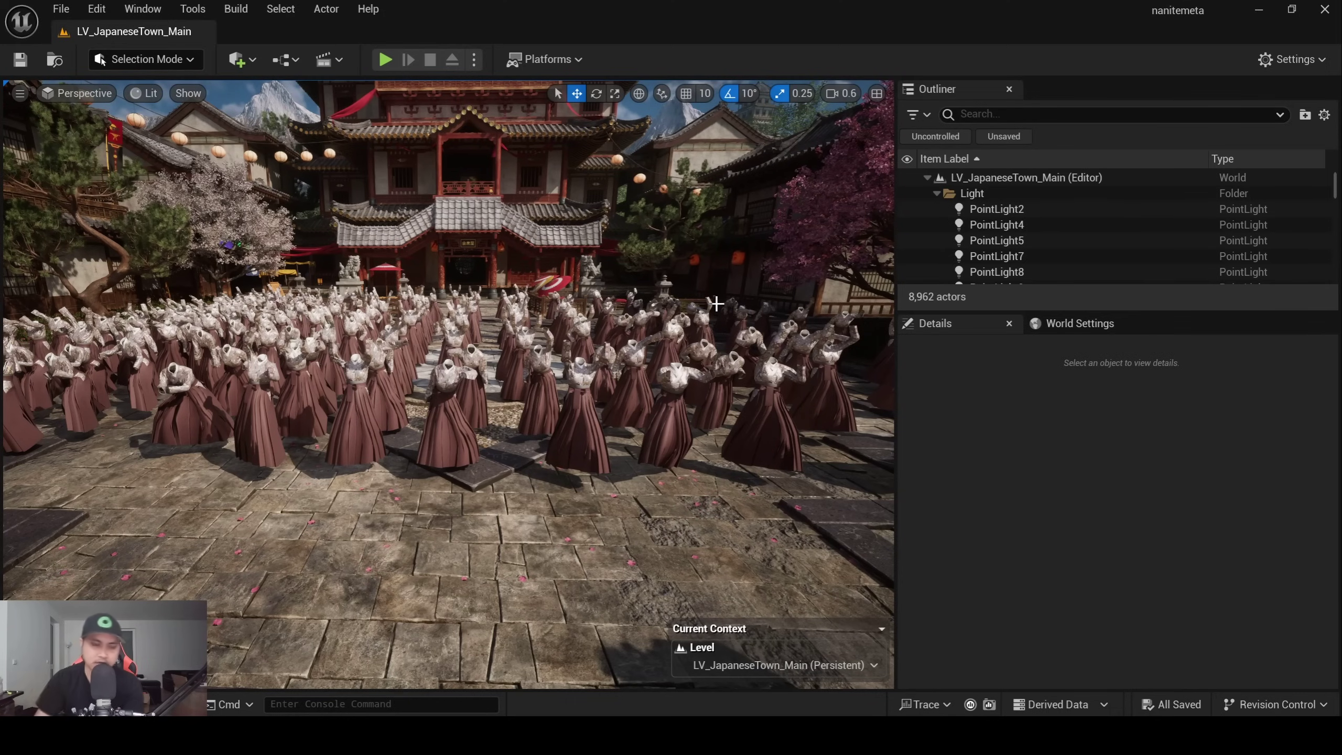
Step: Open the SK_Meta_Kimono_Girl skeletal mesh, filter its asset details for "lod" and regenerate its LODs
key("ctrl+space")
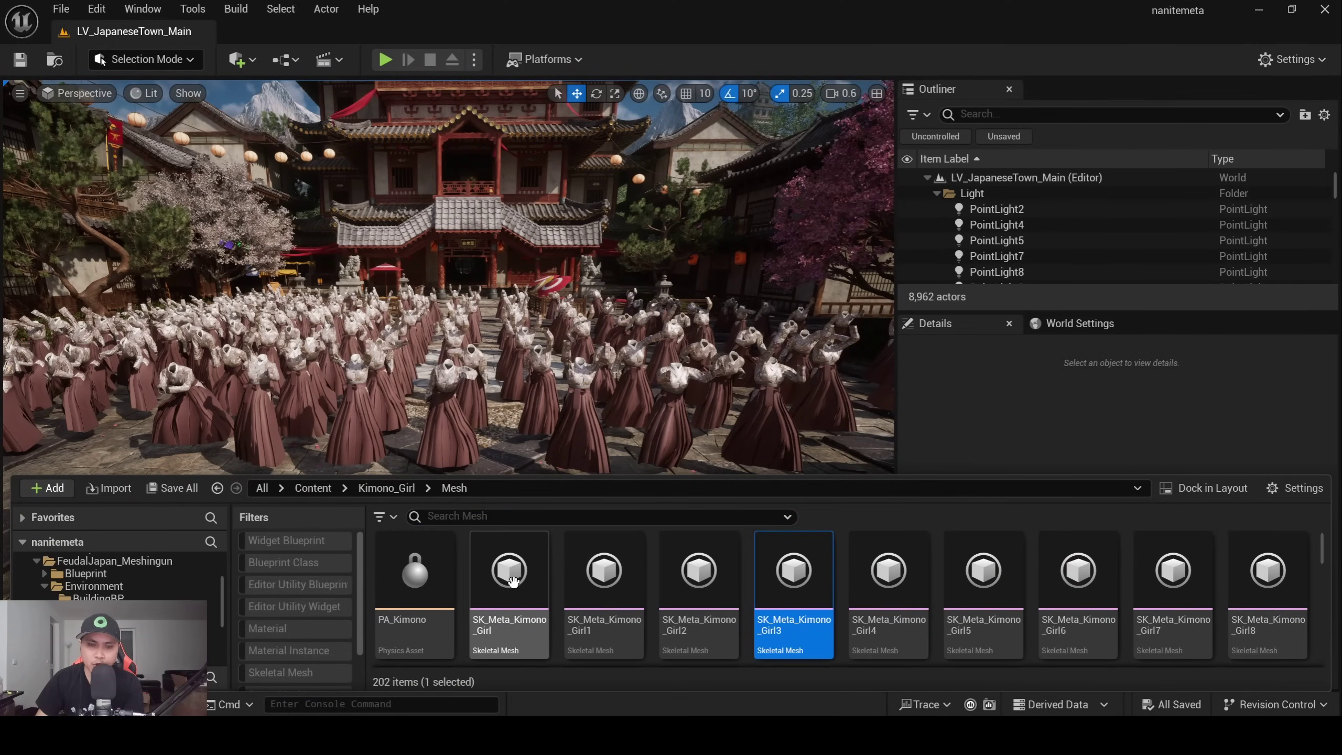
double_click(513, 571)
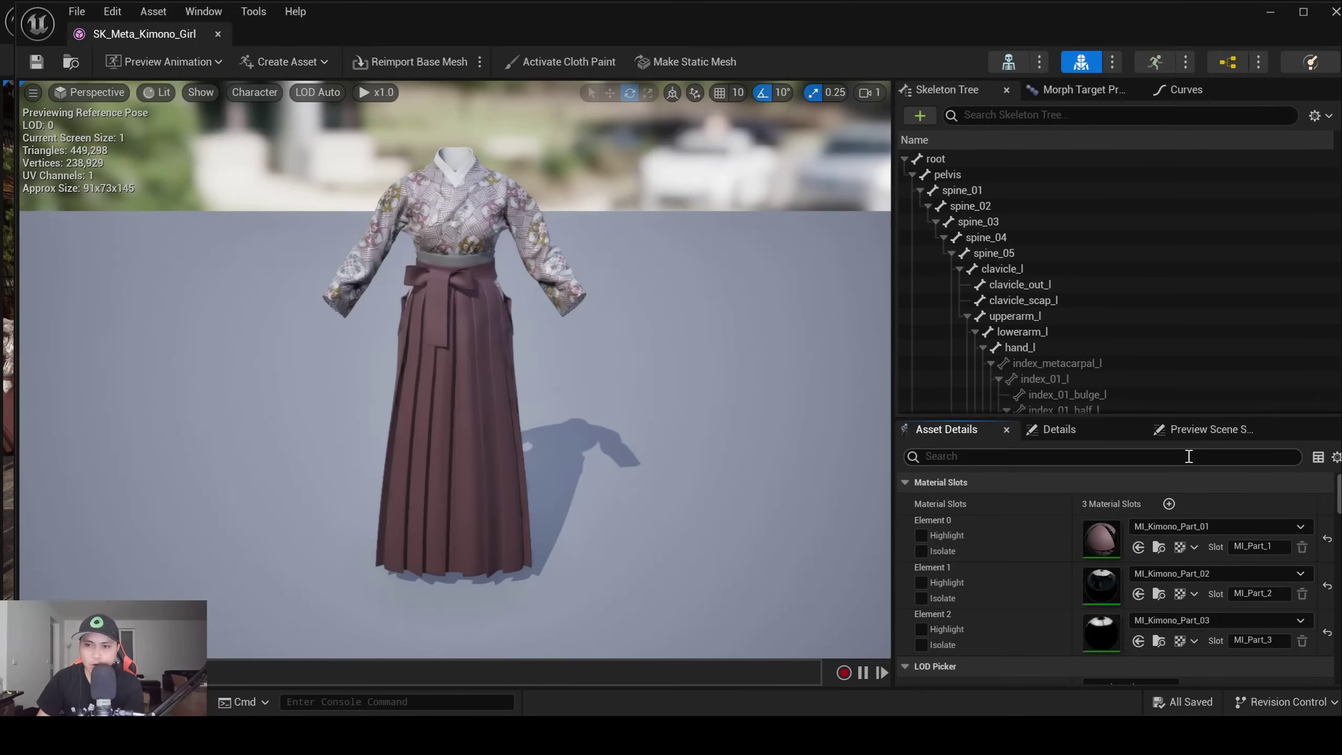
scroll(1165, 521, "down", 10)
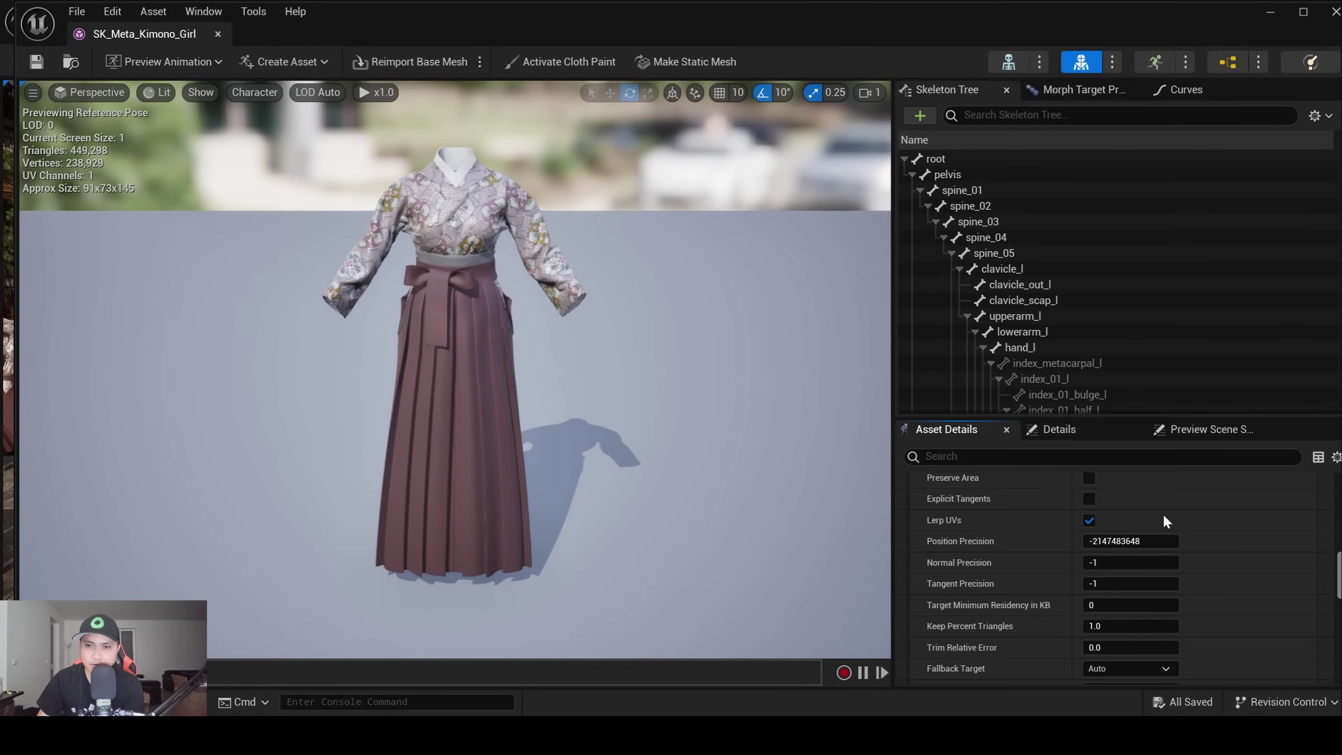
key("ctrl+f")
type("lod")
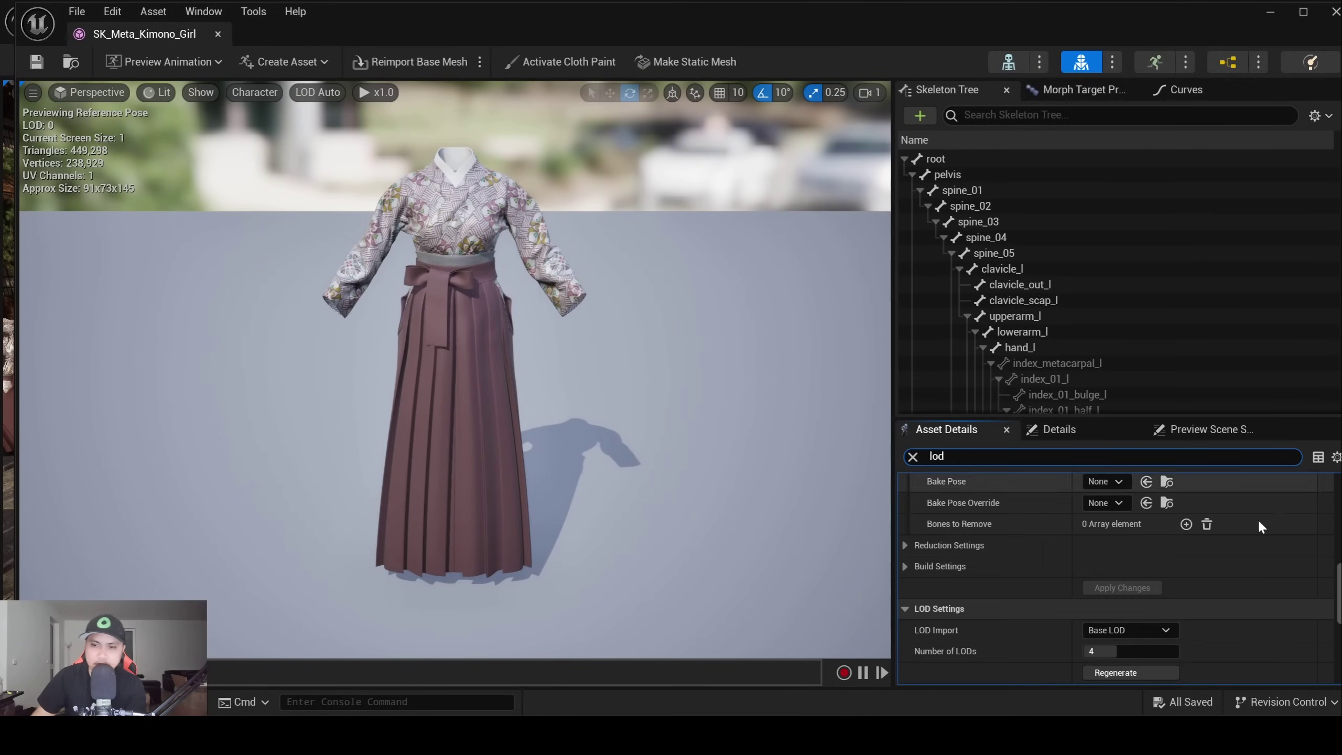
left_click(1139, 668)
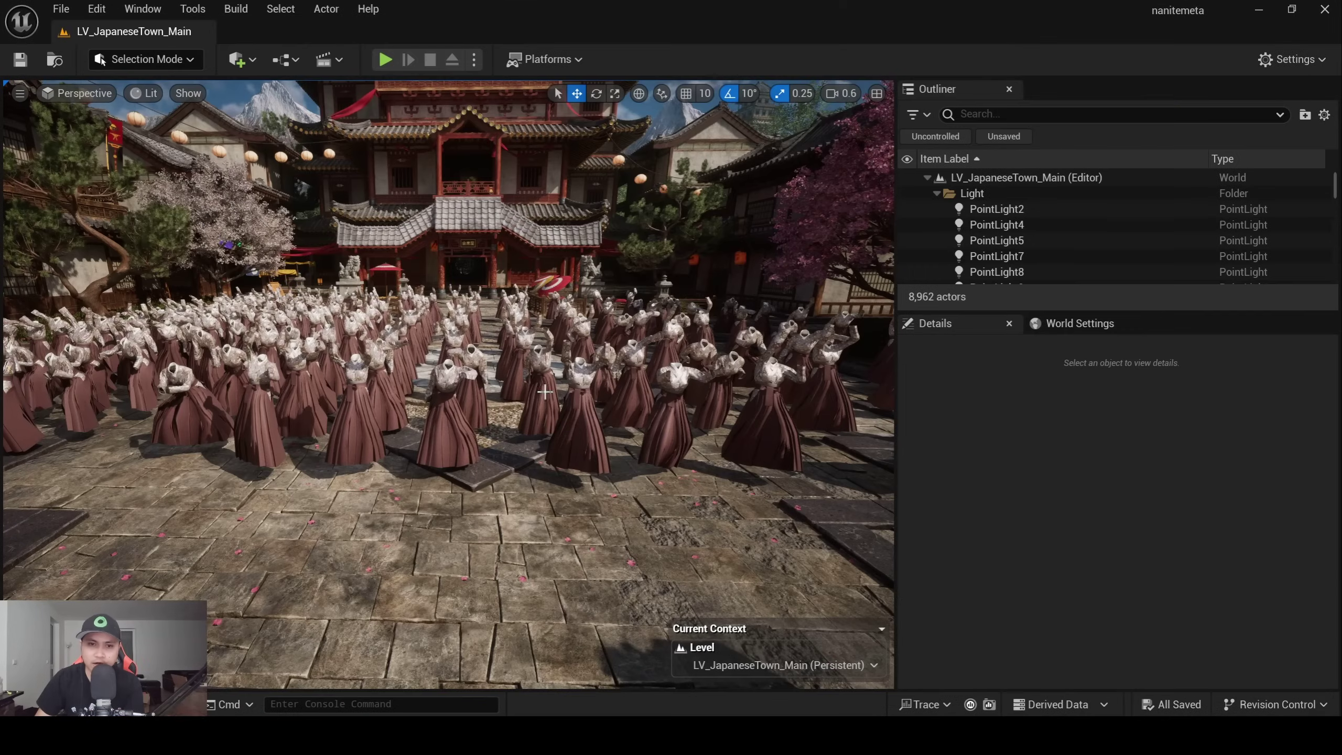
Step: Examine which actions are available for the first 19 kimono skeletal meshes together, and check the asset information of individual copies
left_click(42, 703)
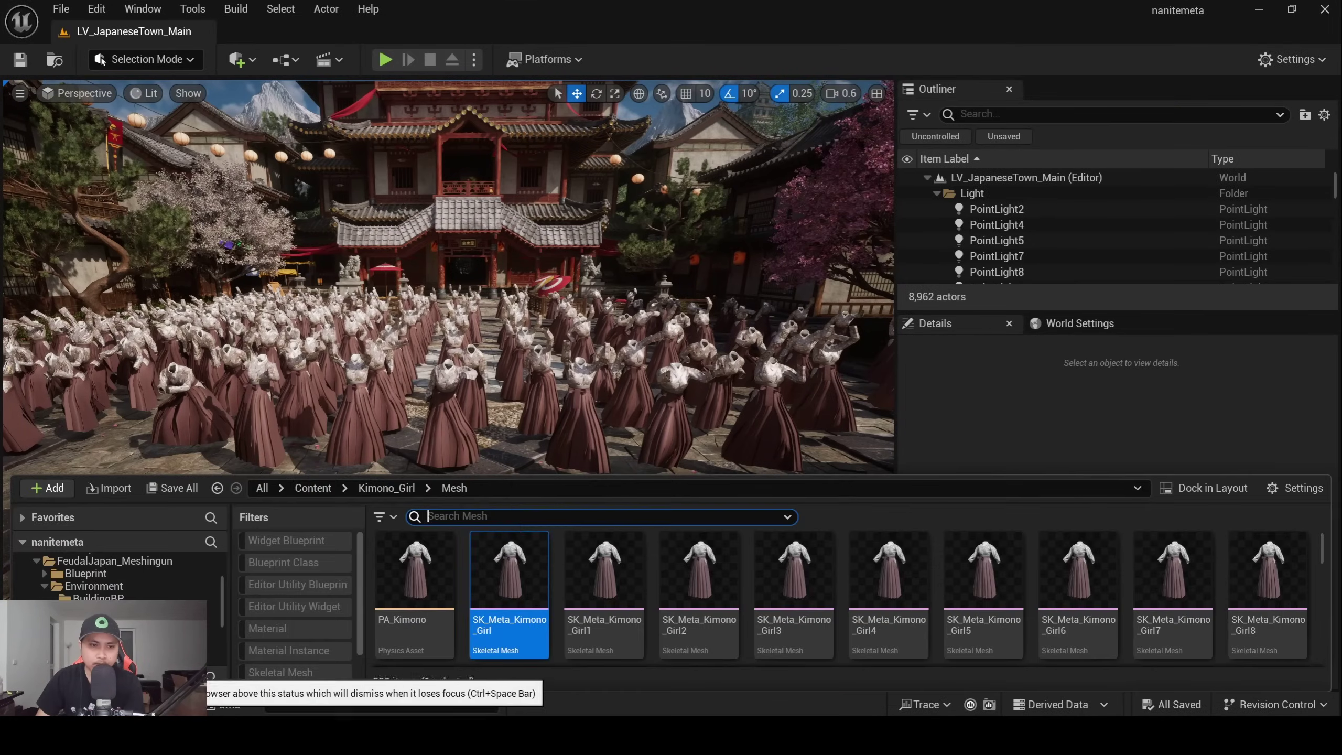
left_click_drag(529, 473, 529, 384)
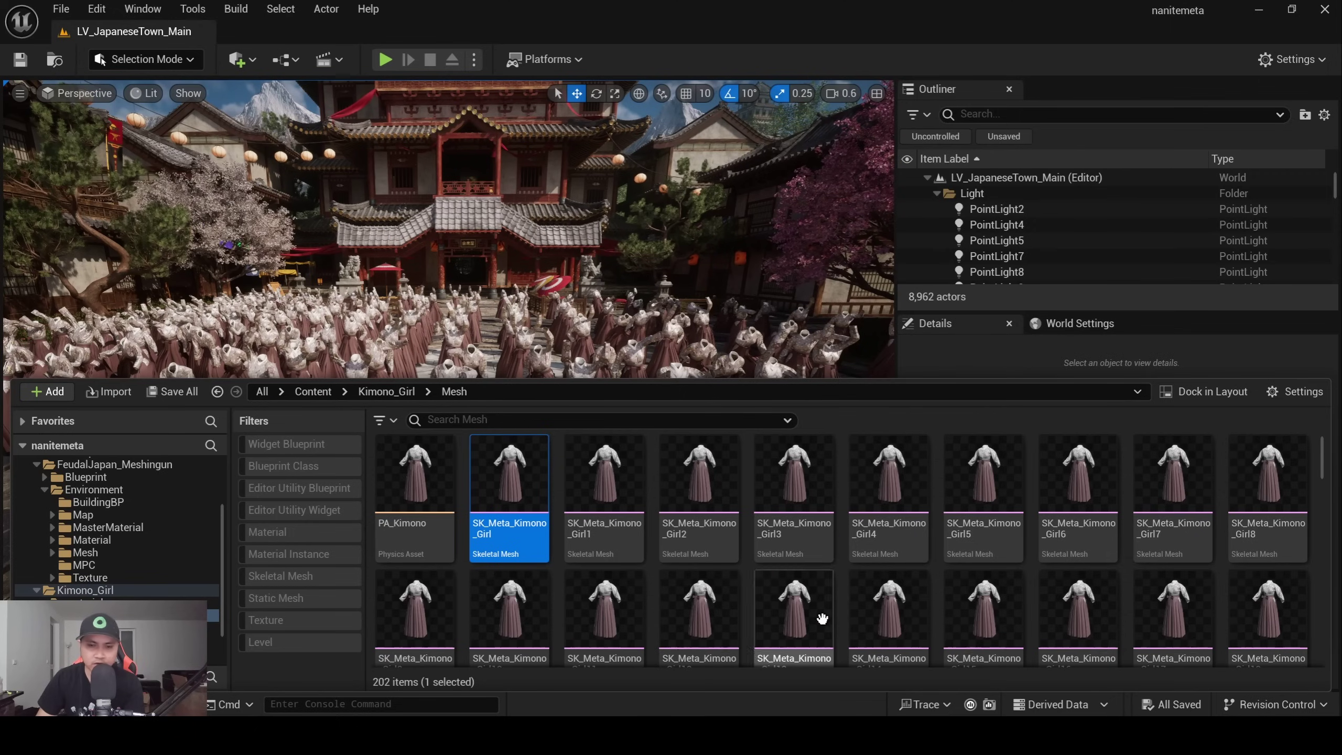
left_click(1268, 630, "shift")
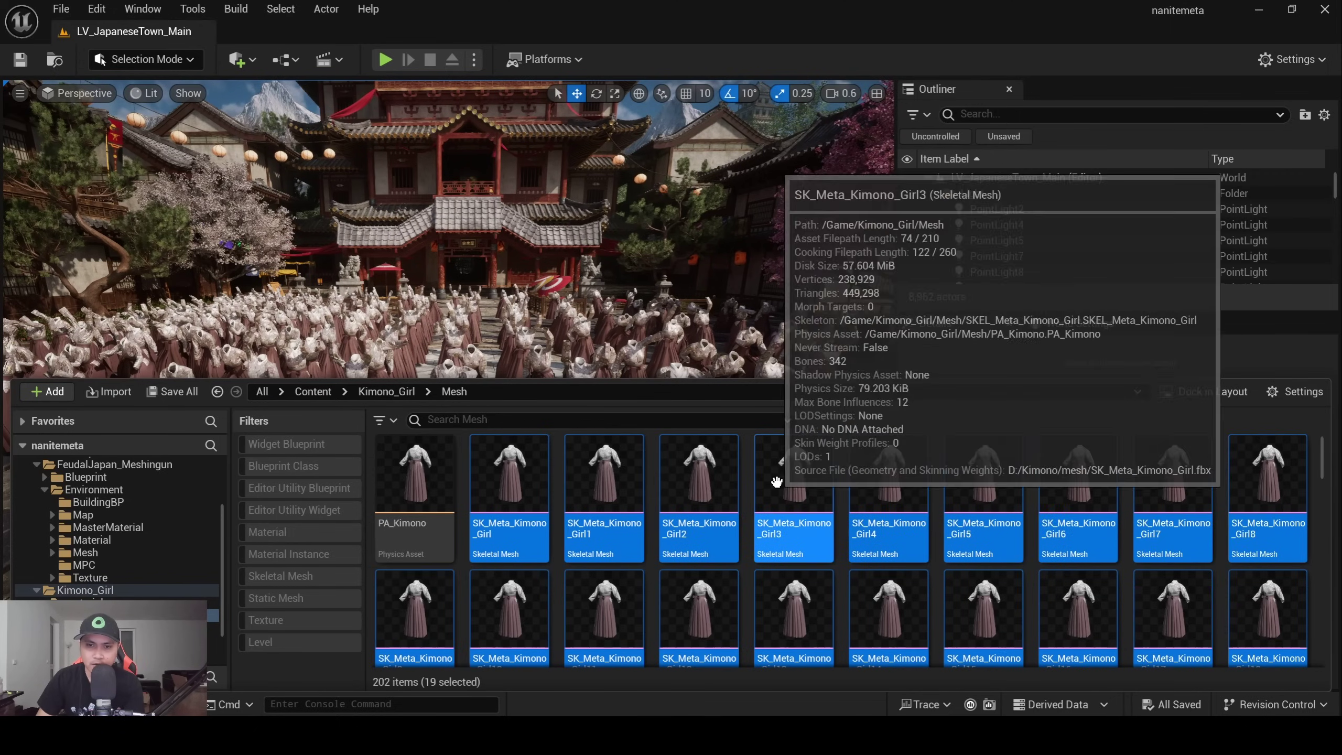
right_click(782, 476)
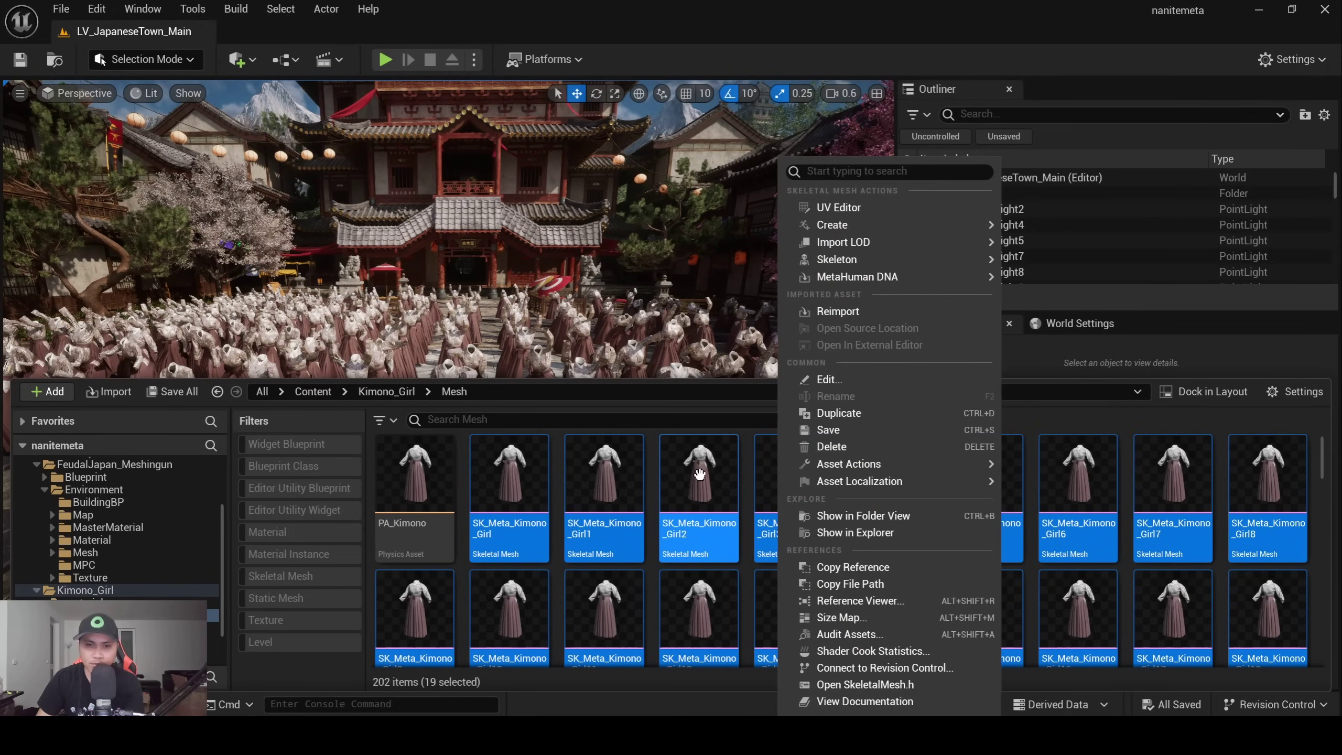
mouse_move(700, 474)
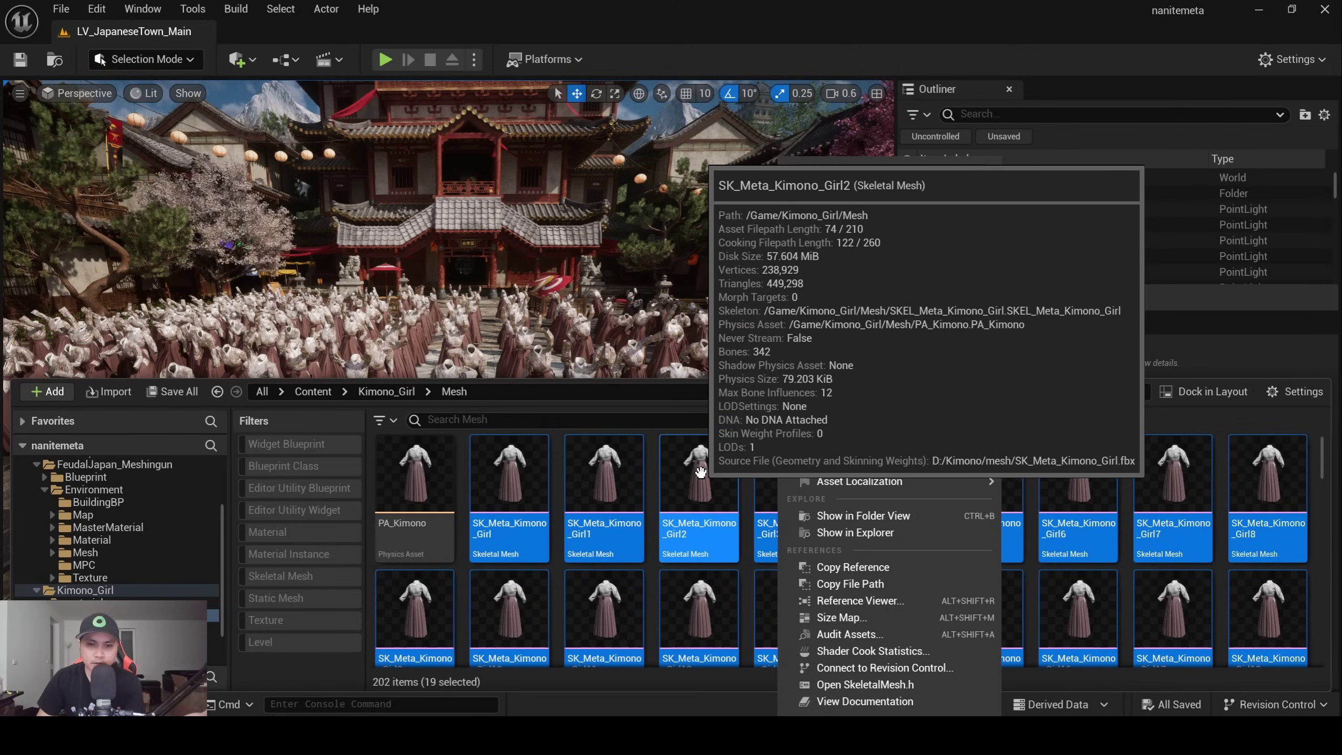
left_click(700, 472)
left_click(508, 463)
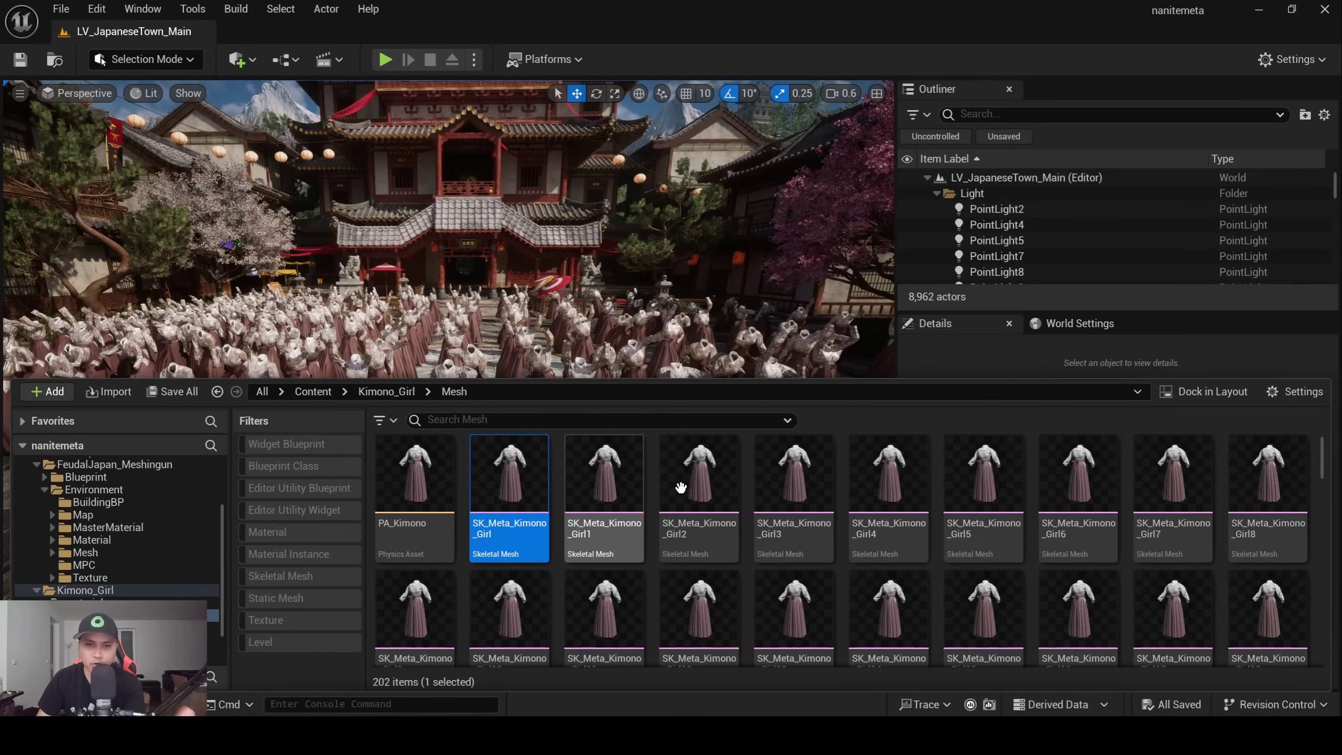
mouse_move(708, 477)
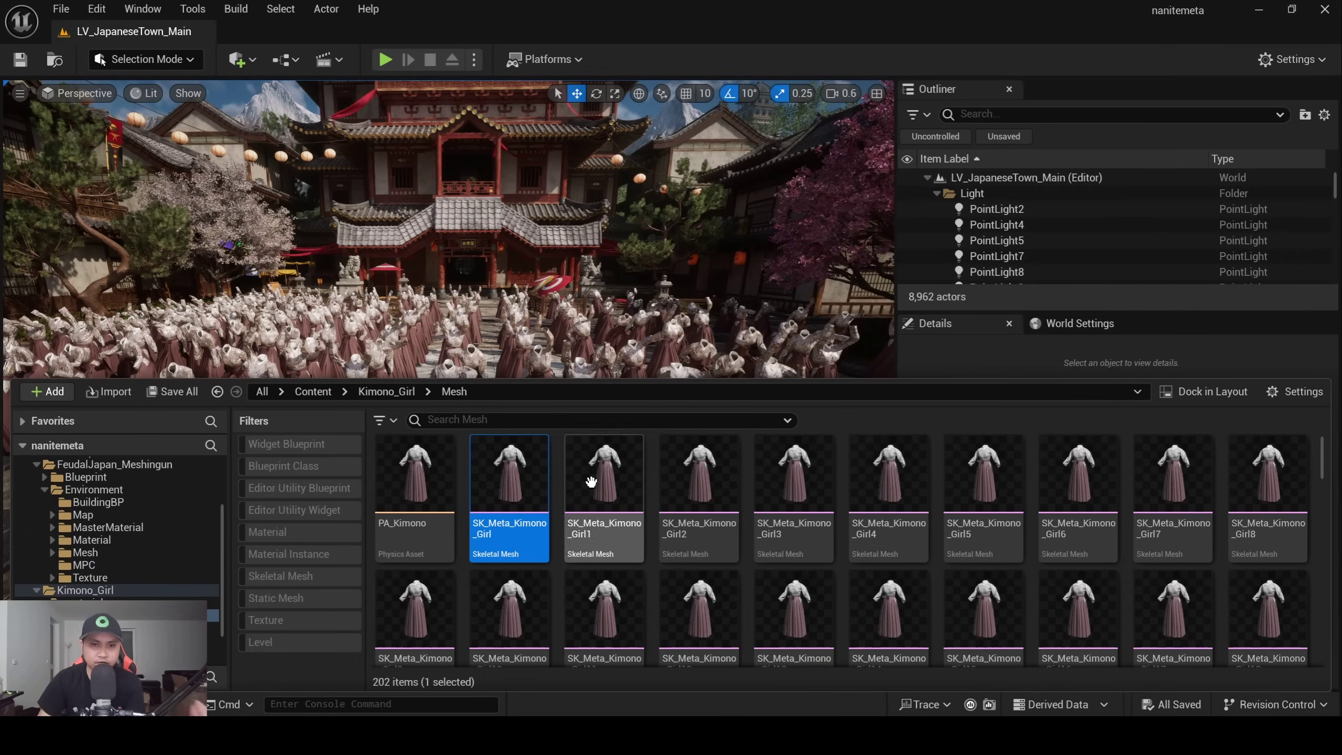
mouse_move(593, 482)
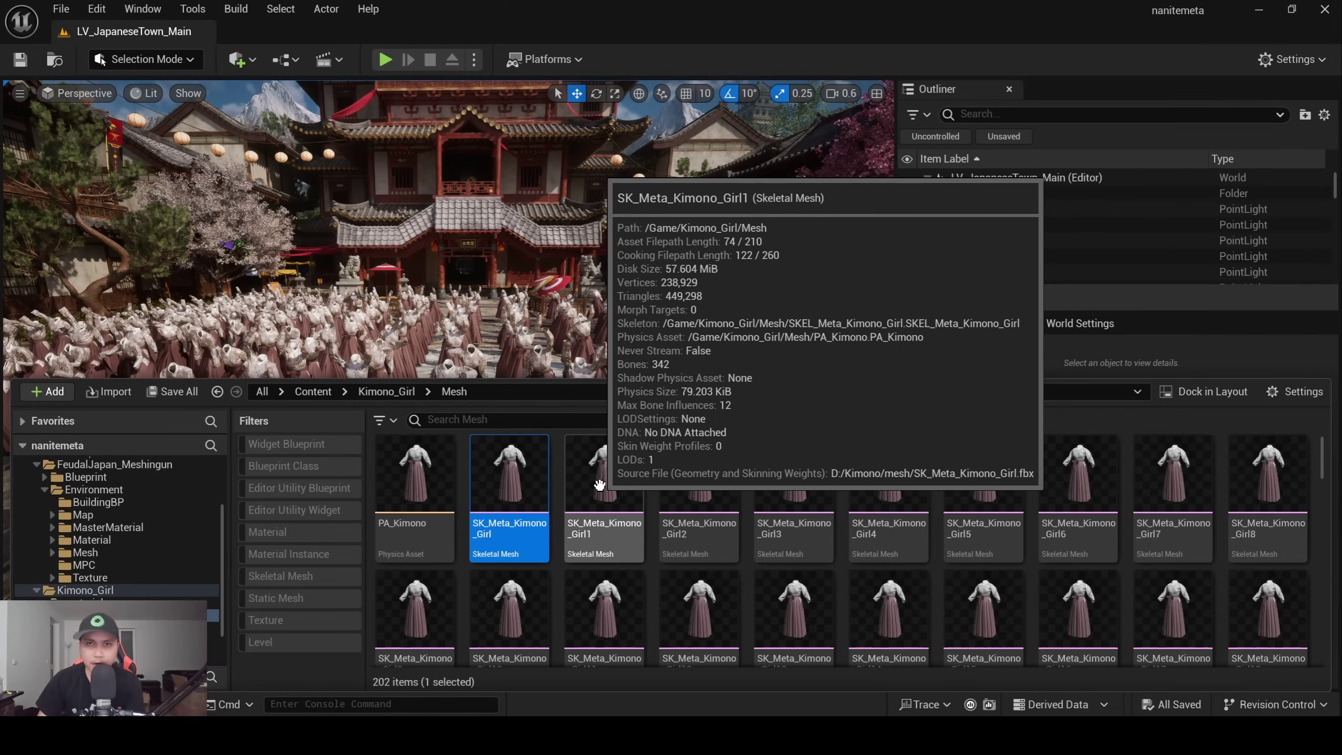
right_click_drag(664, 343, 633, 311)
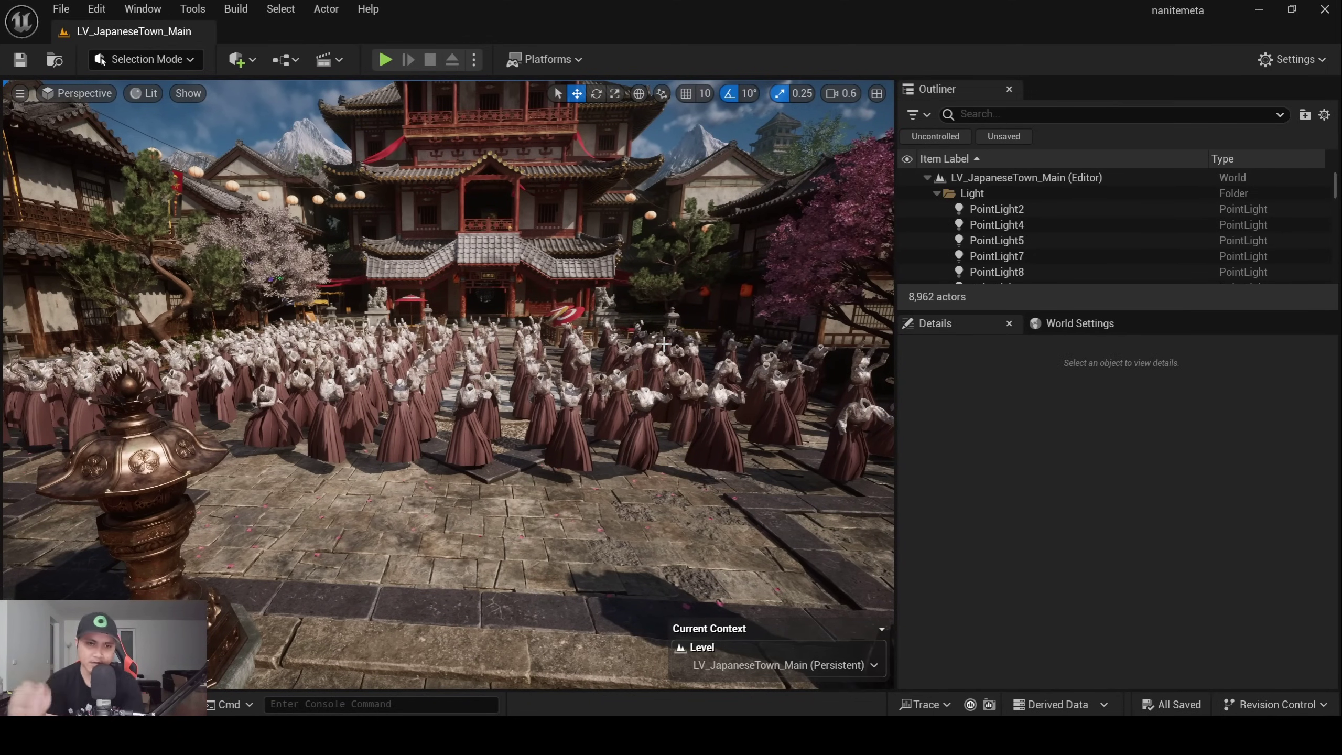
key("ctrl+space")
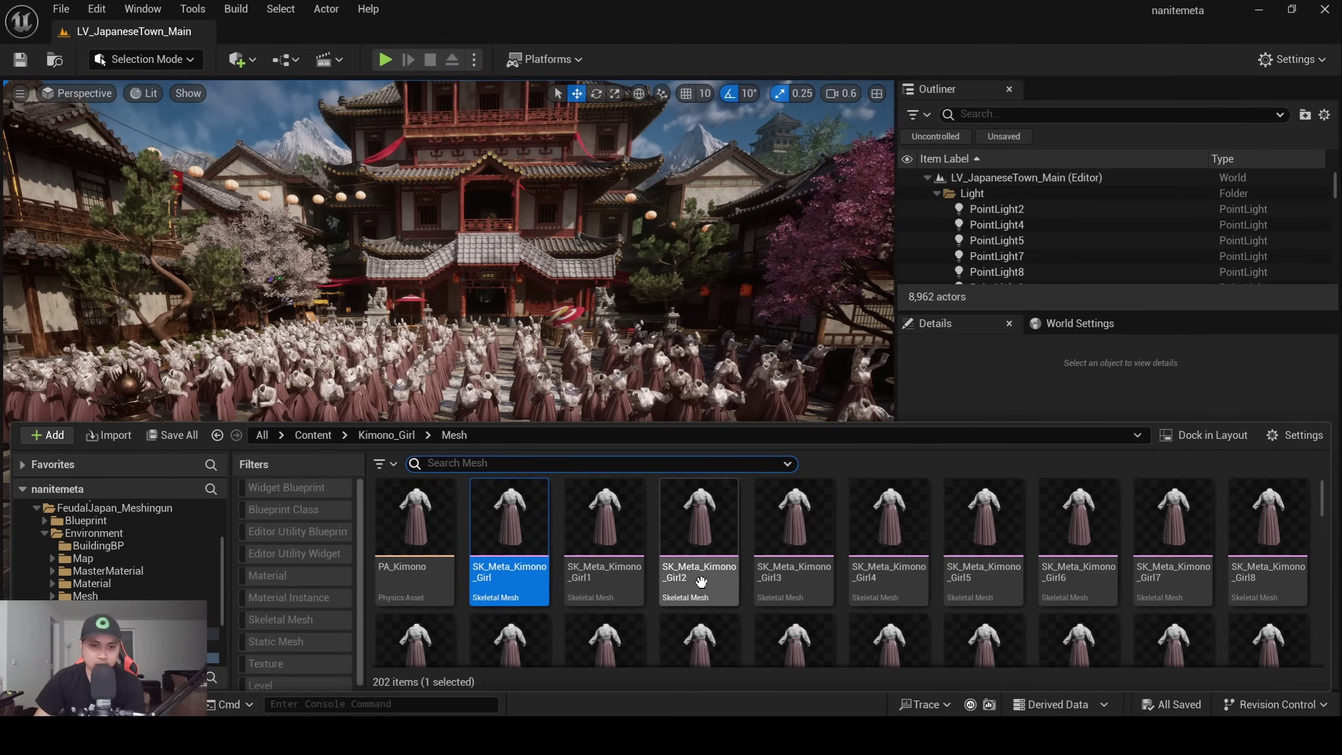
right_click_drag(674, 305, 676, 376)
key("w")
right_click_drag(431, 554, 430, 549)
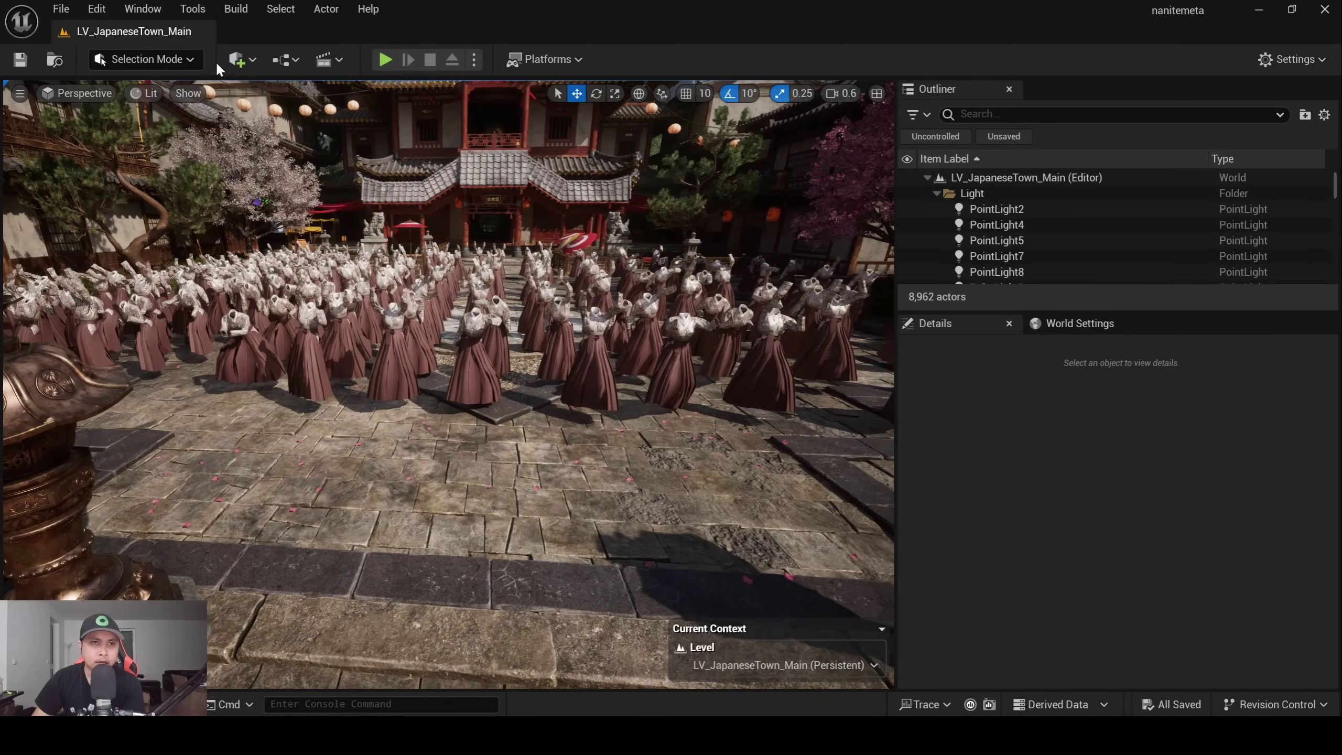
Step: Open the level's Statistics audit with its Primitive Stats and enlarge it to the full screen
left_click(192, 9)
mouse_move(264, 374)
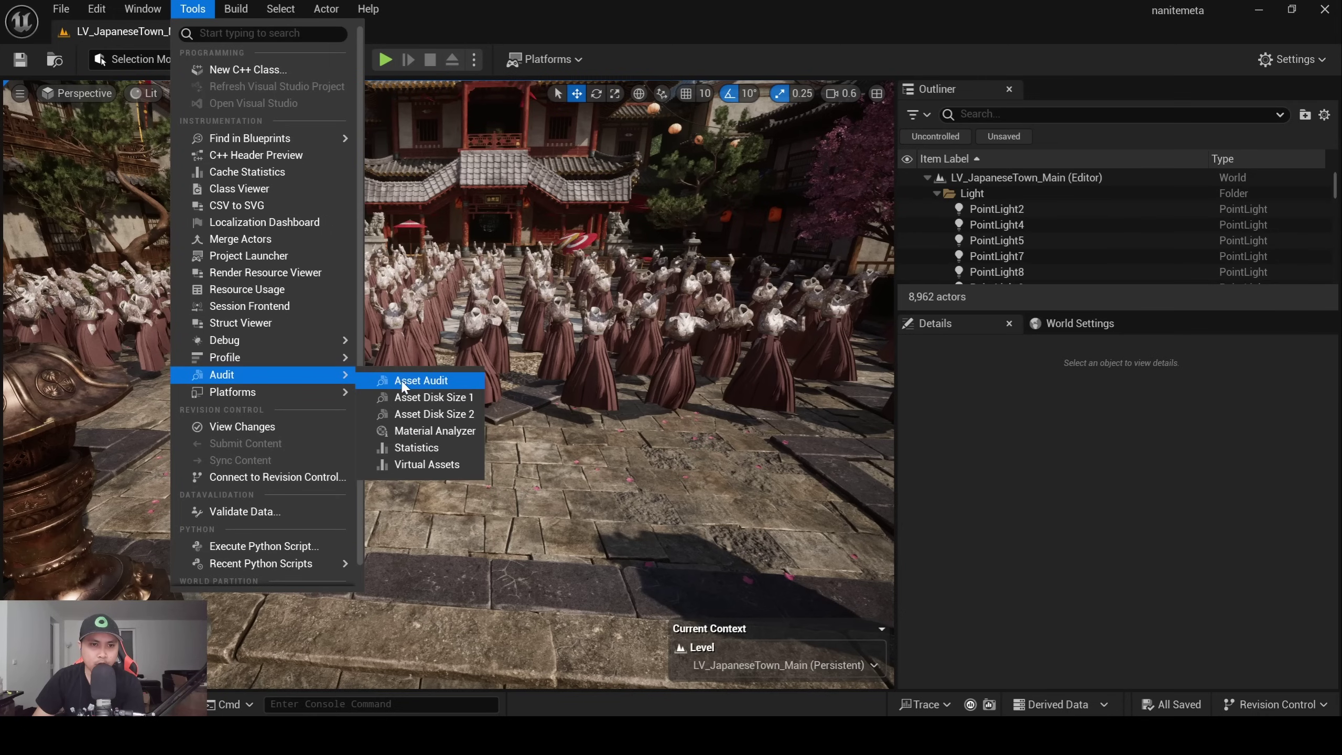
left_click(416, 447)
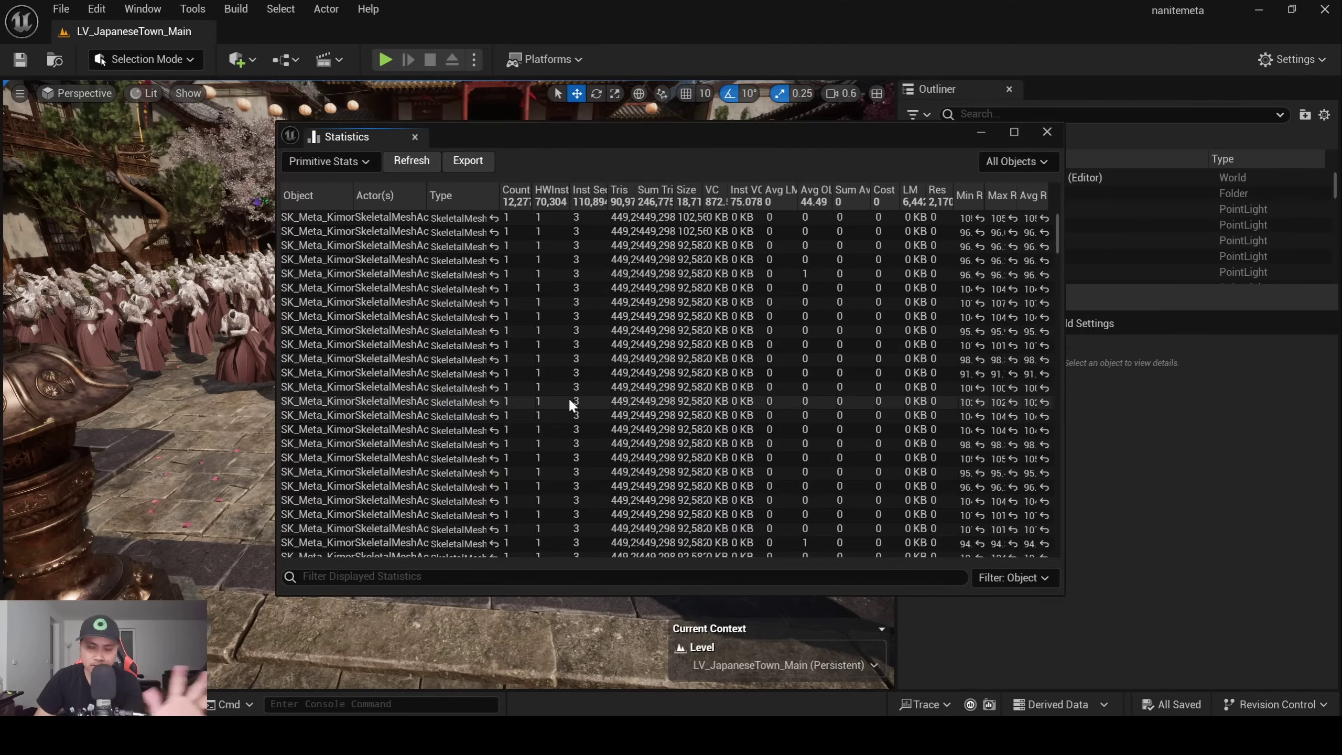
left_click(1014, 131)
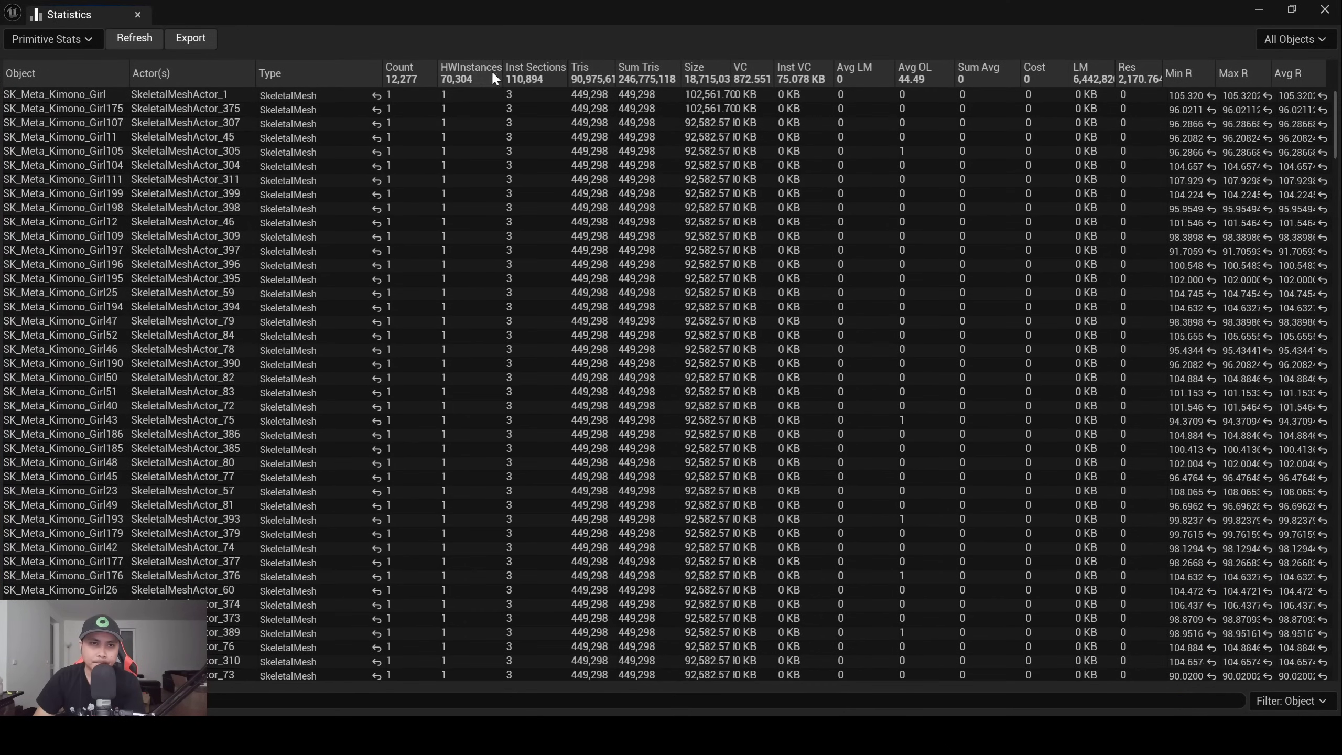
Step: Examine the instance counts and triangle columns of the kimono skeletal meshes in Primitive Stats, and close the statistics
left_click(402, 94)
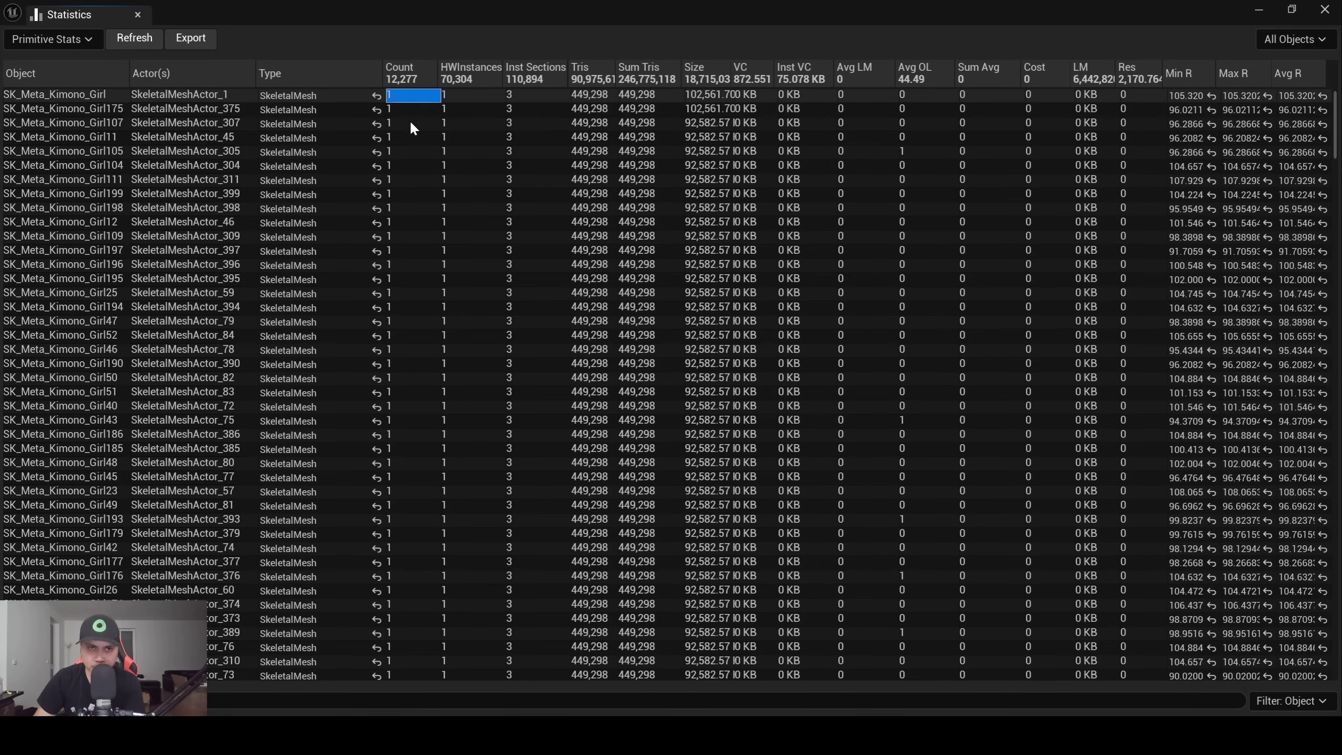
scroll(409, 122, "down", 7)
scroll(401, 359, "down", 12)
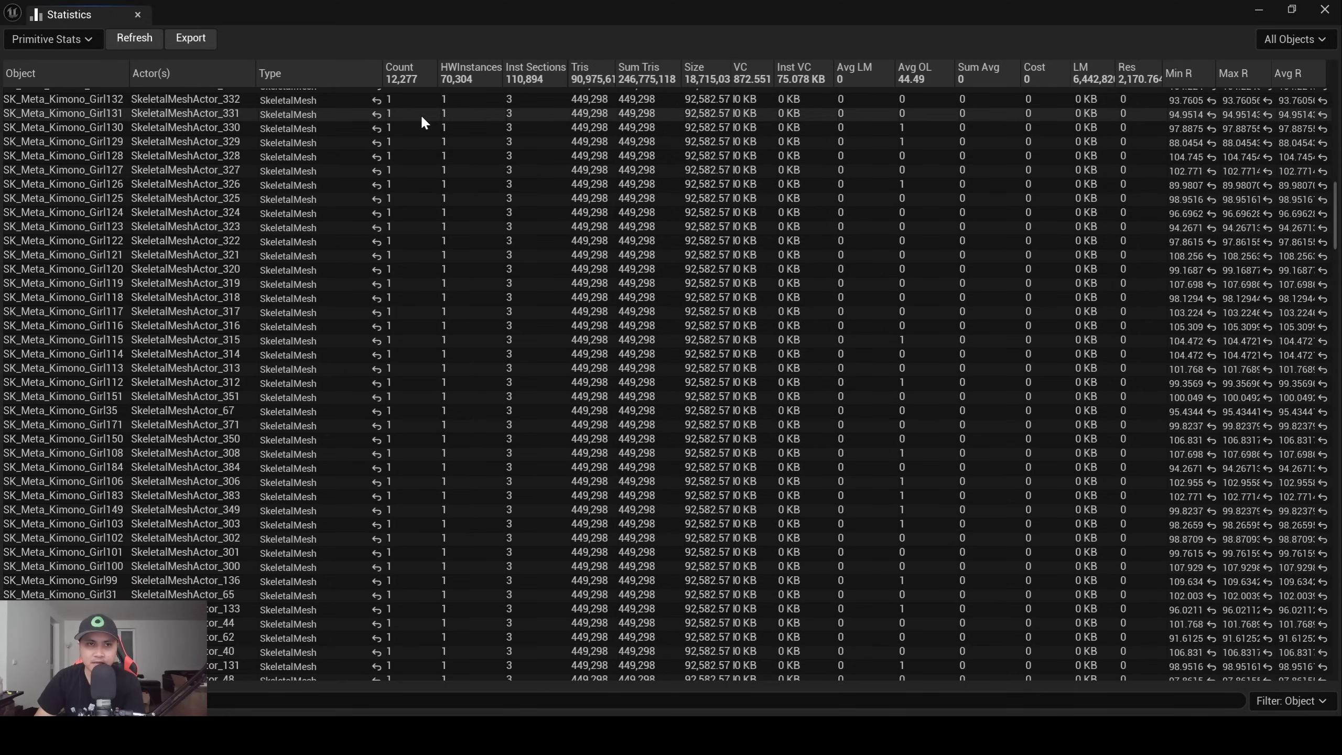
scroll(412, 106, "up", 7)
scroll(409, 105, "up", 5)
scroll(1183, 246, "down", 5)
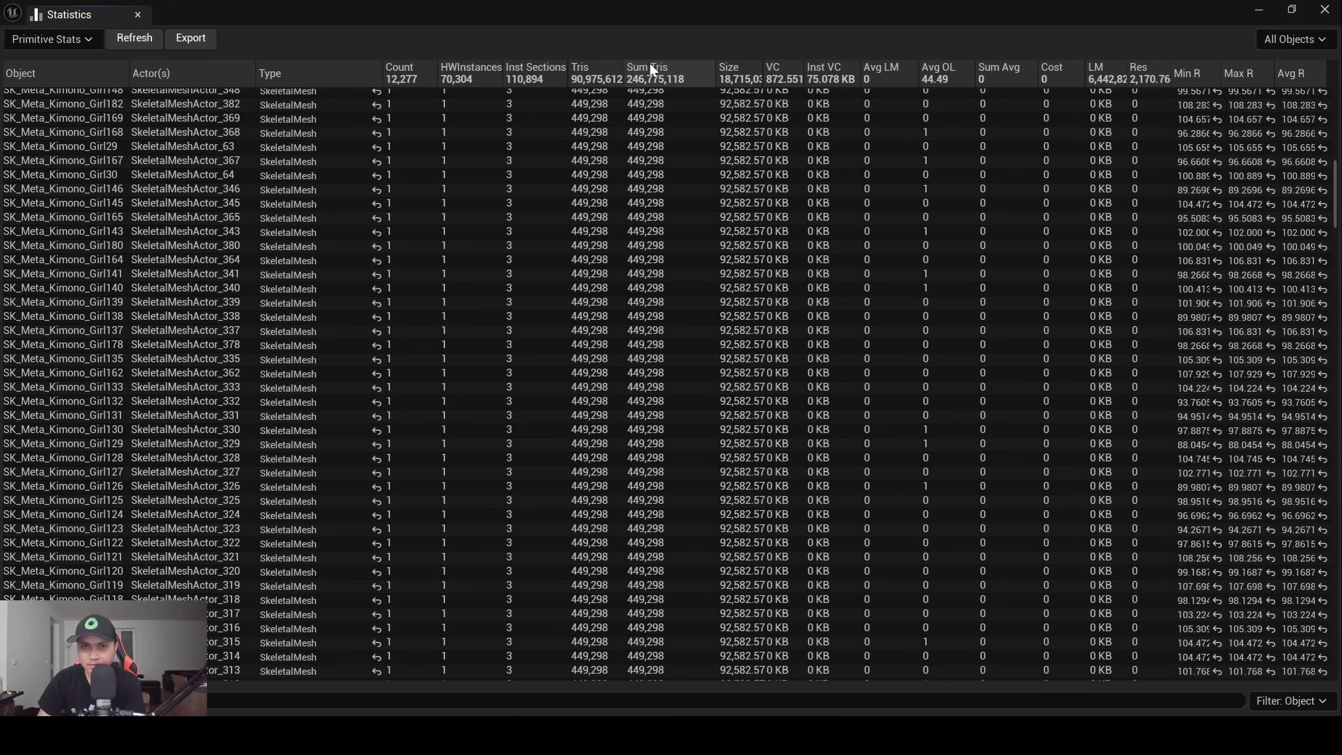
left_click(1325, 10)
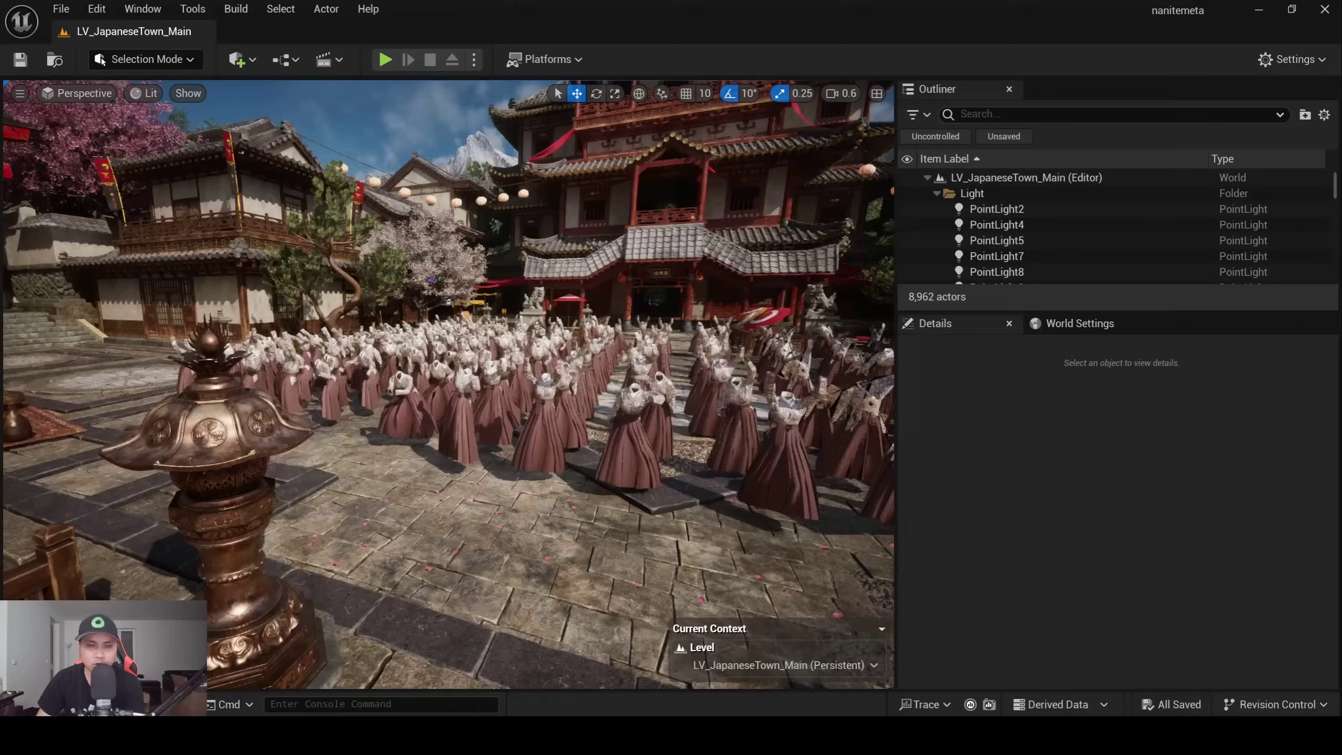
Step: Open the SK_Meta_Kimono_Girl skeletal mesh, filter its asset details for "nanite" to check the Nanite settings, and close it
right_click_drag(746, 355, 724, 312)
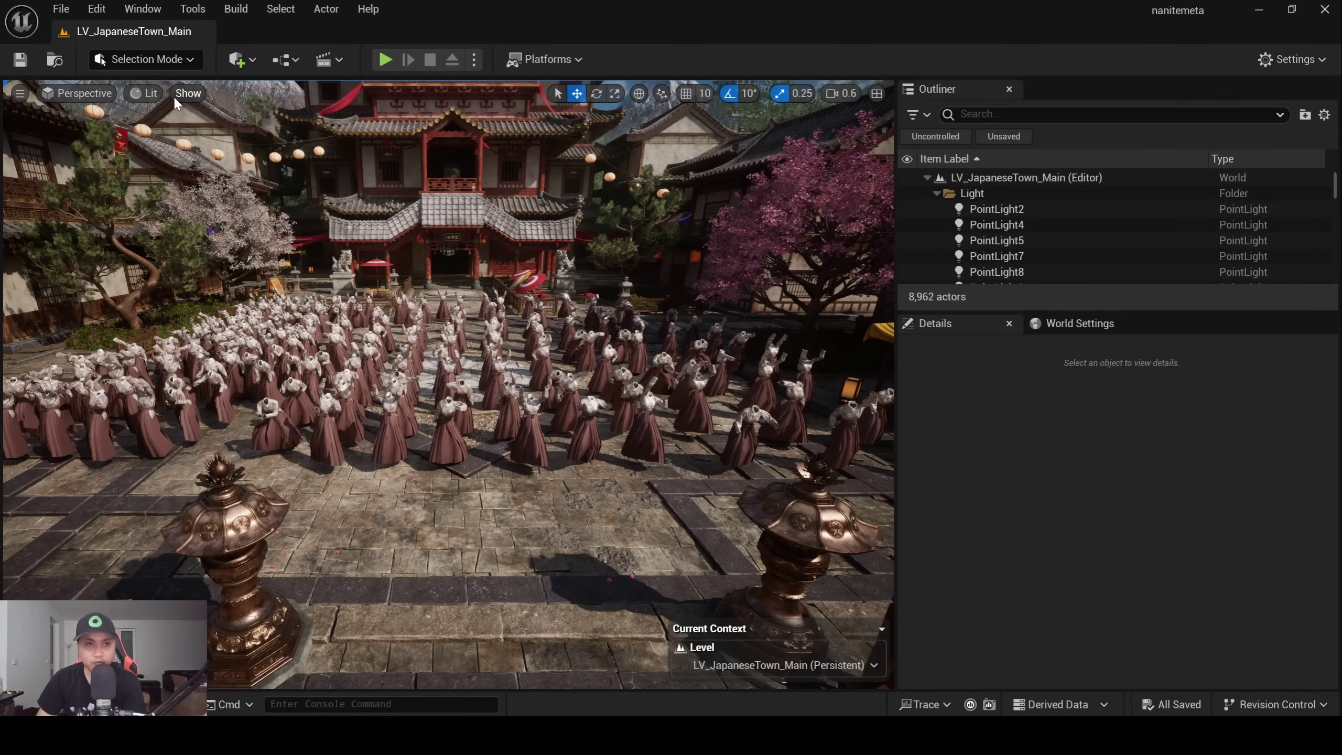
left_click(154, 93)
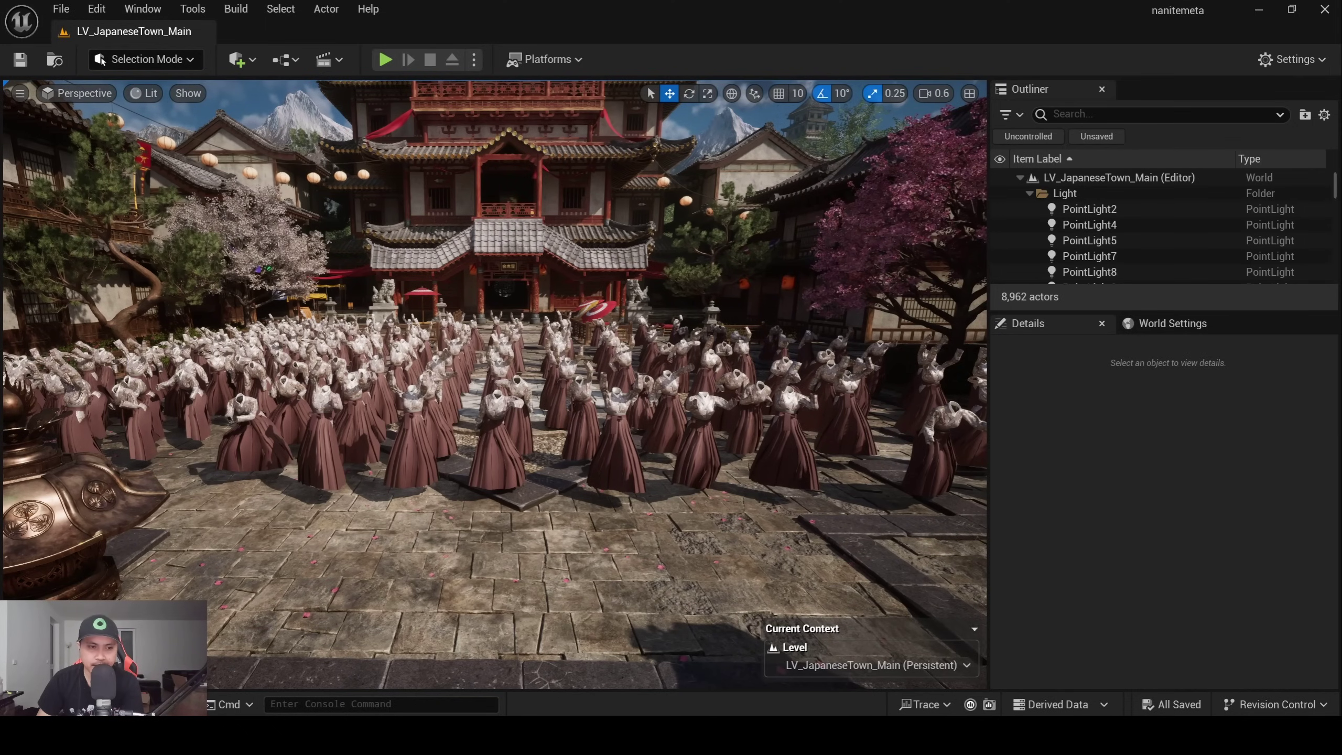
left_click(72, 704)
left_click(505, 529)
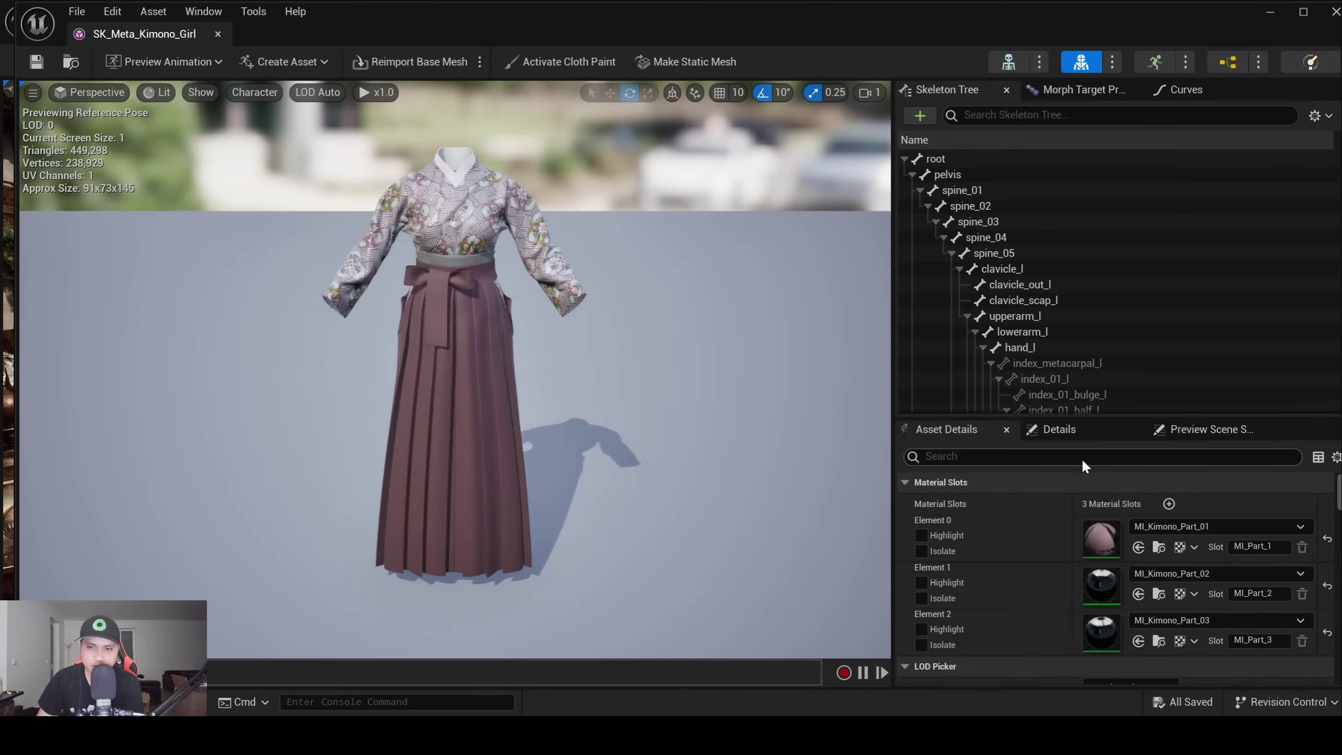
left_click(1082, 459)
type("nanite")
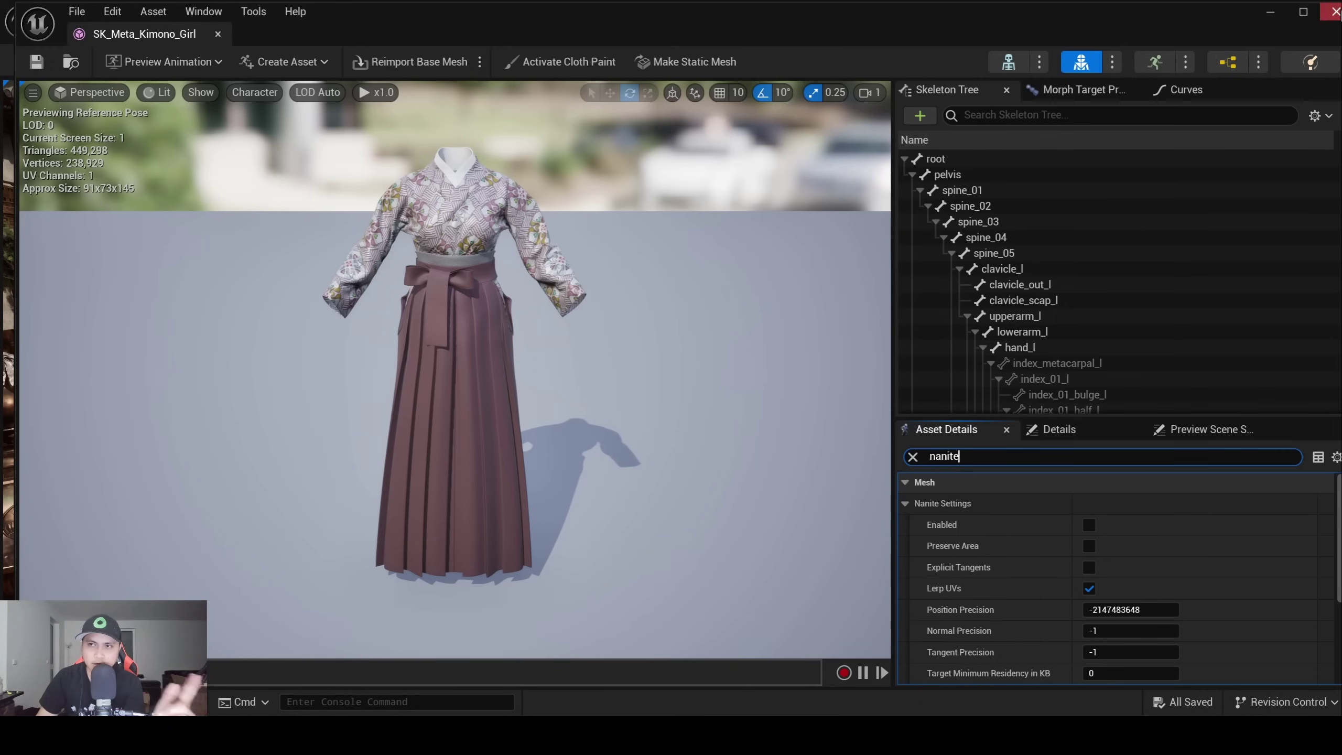
left_click(1335, 12)
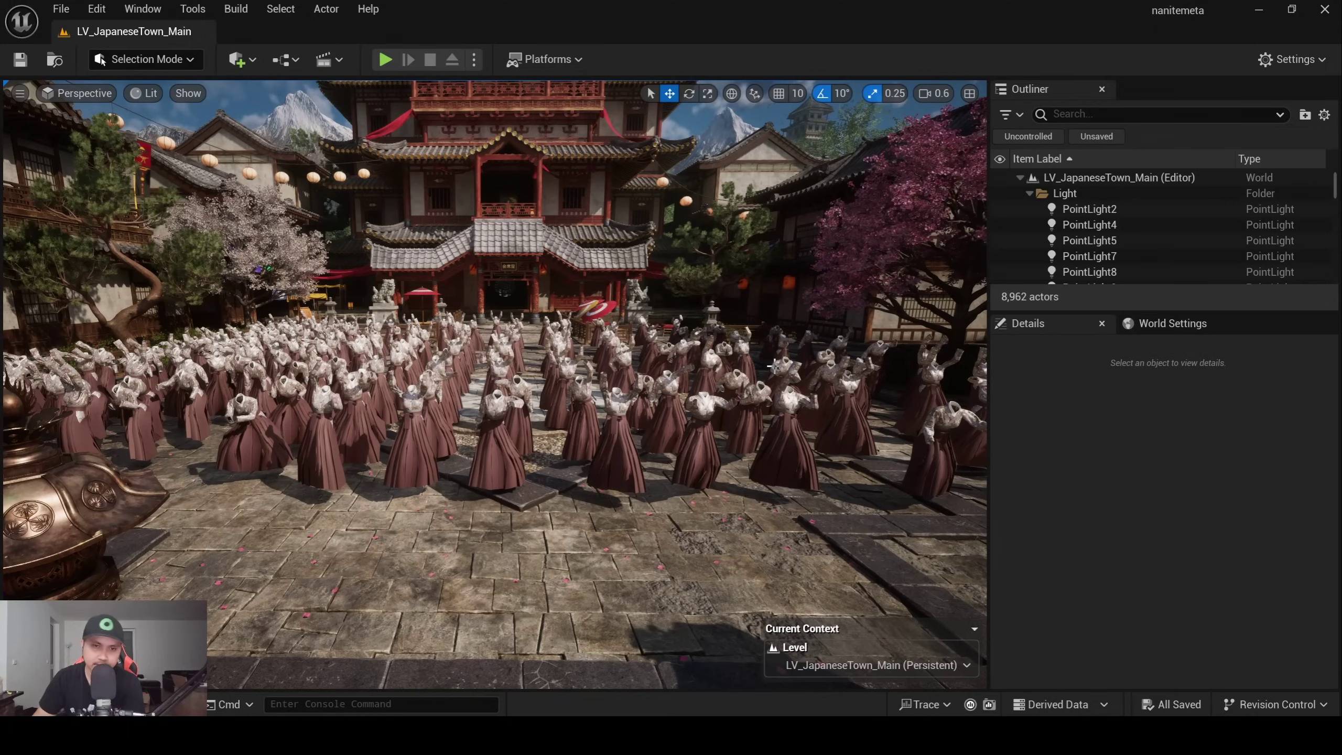
Step: Reopen the SK_Meta_Kimono_Girl skeletal mesh and examine how its LOD level and triangle count change with growing viewing distance
key("s")
mouse_move(513, 211)
right_mouse_down()
mouse_move(702, 201)
mouse_move(502, 190)
right_mouse_up()
key("w")
key("s")
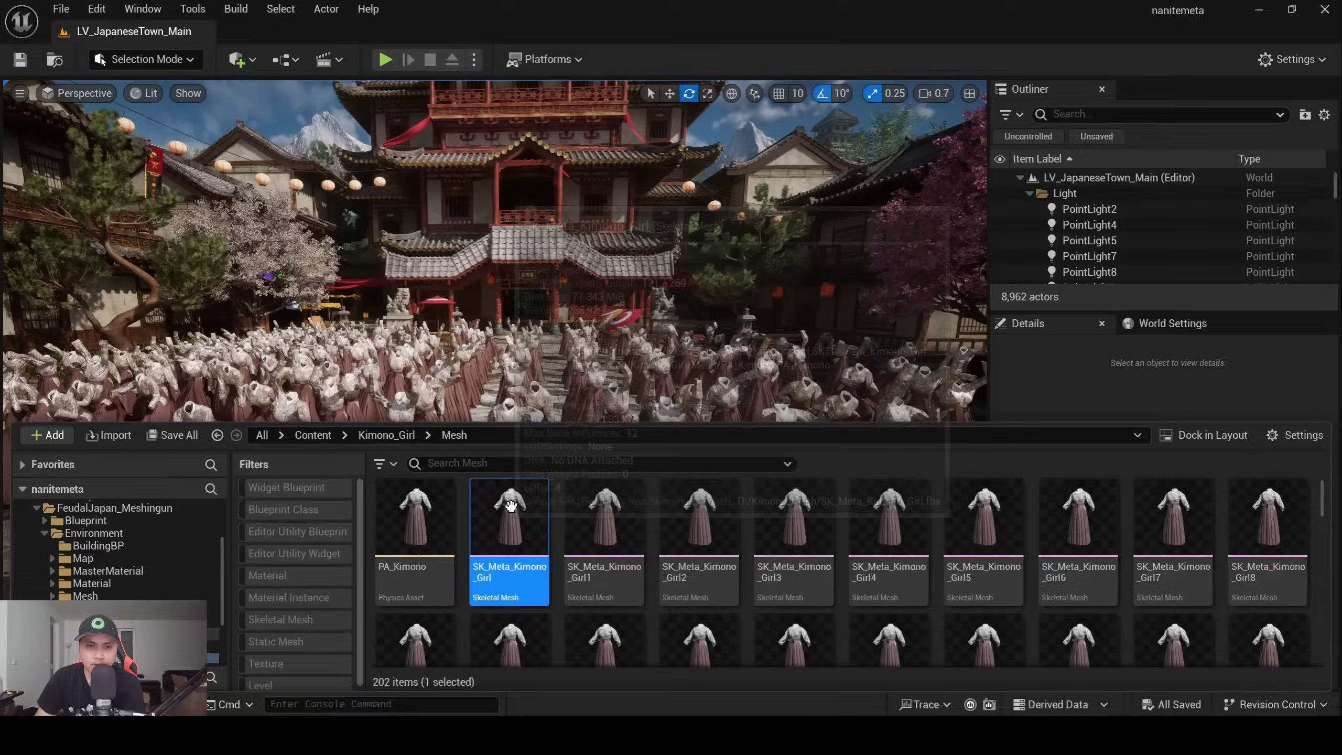
double_click(511, 503)
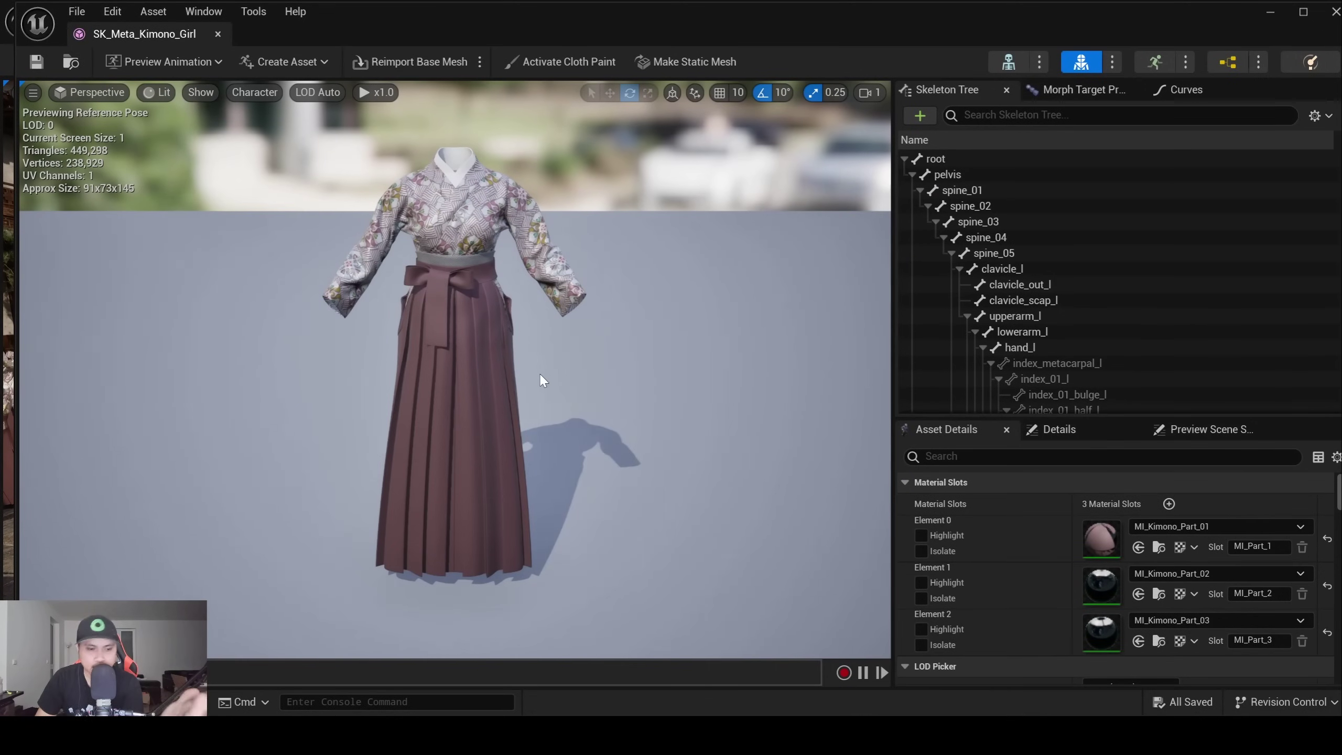
right_click_drag(547, 323, 545, 315)
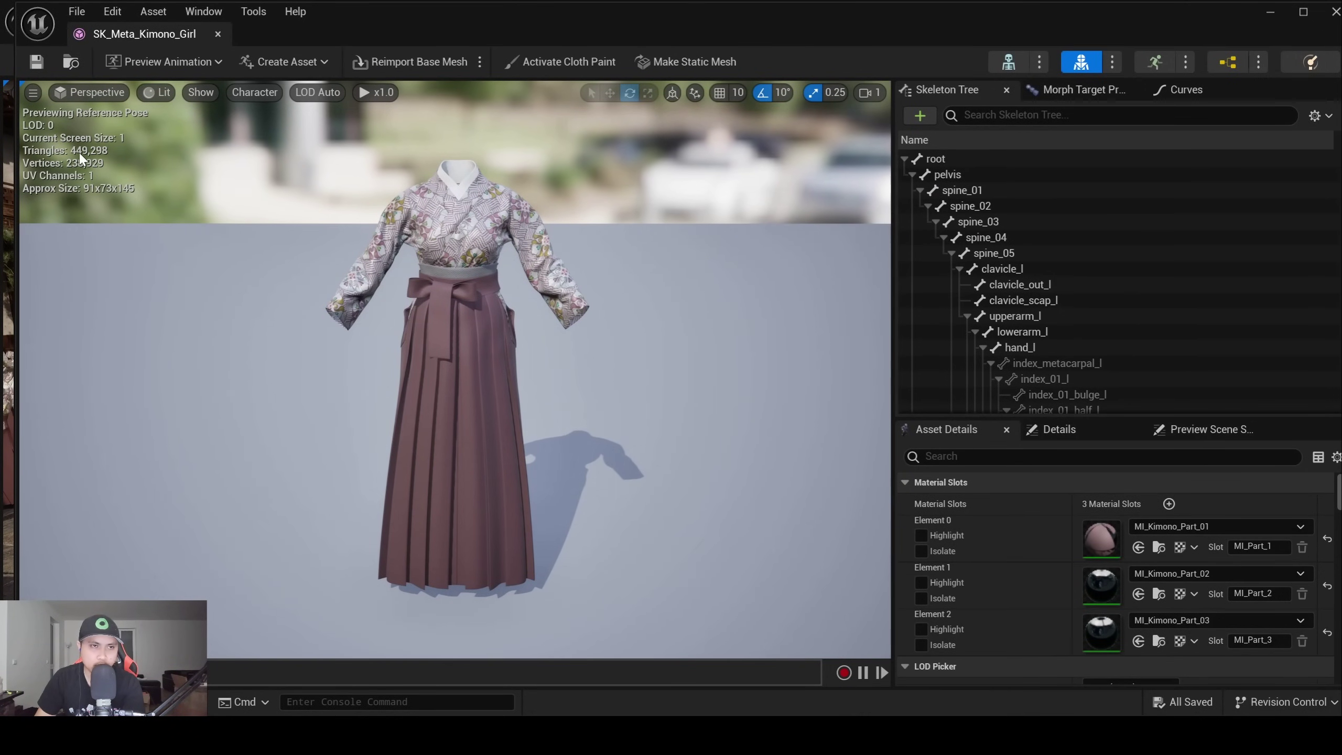
scroll(455, 370, "down", 15)
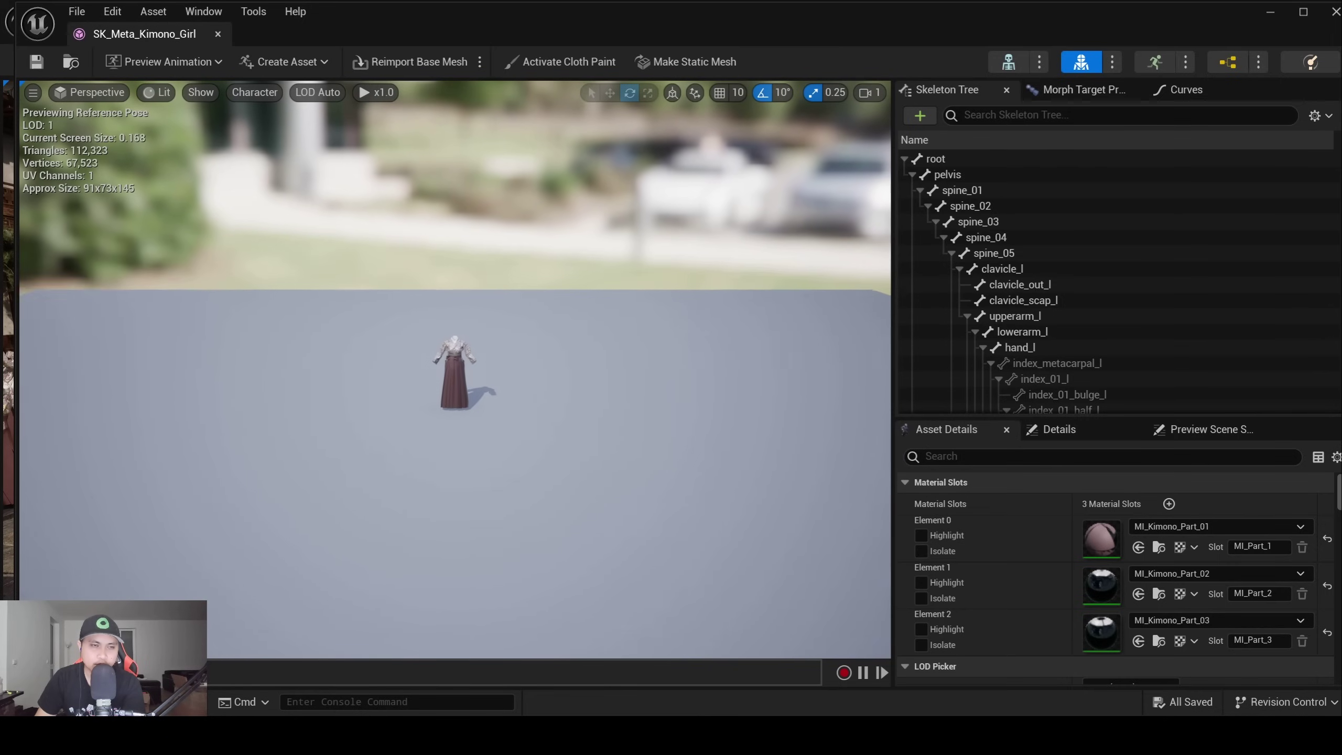
scroll(455, 370, "down", 5)
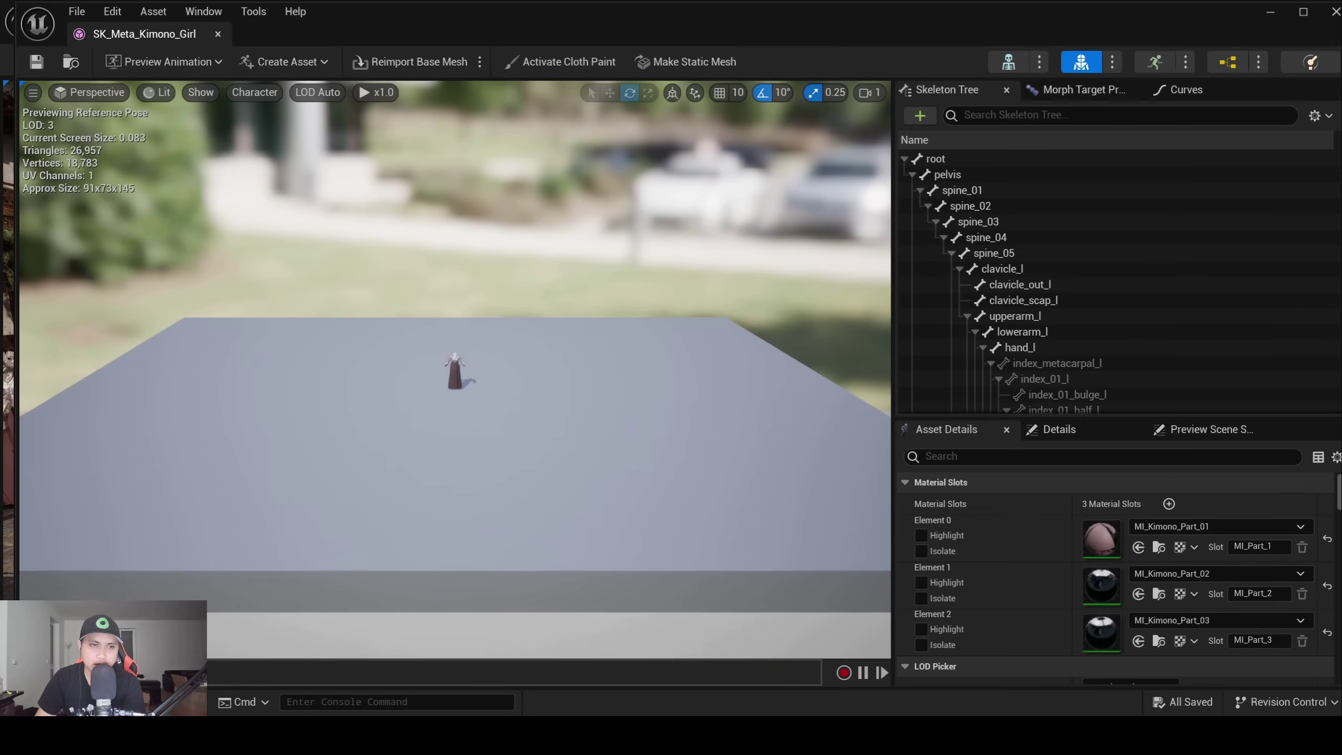
scroll(408, 186, "down", 2)
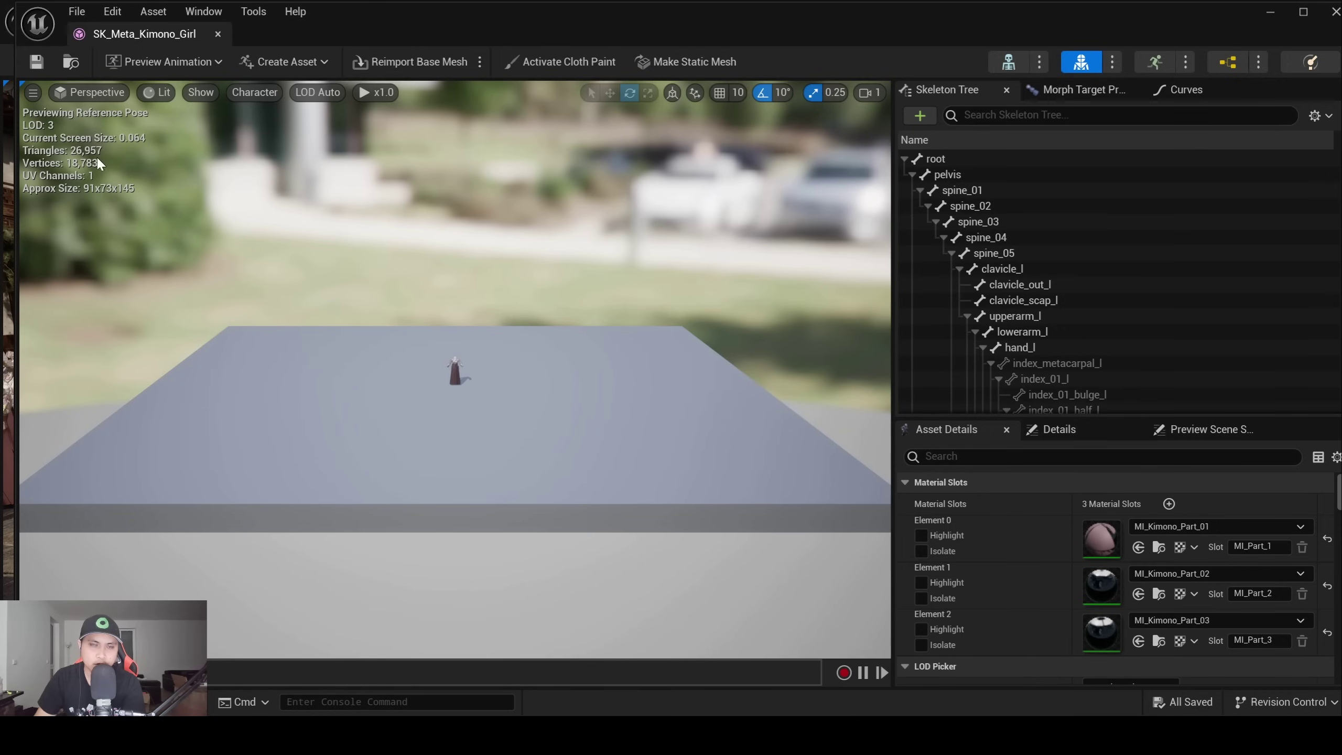
mouse_move(391, 255)
right_mouse_down("alt")
mouse_move(338, 255)
mouse_move(364, 255)
right_mouse_up("alt")
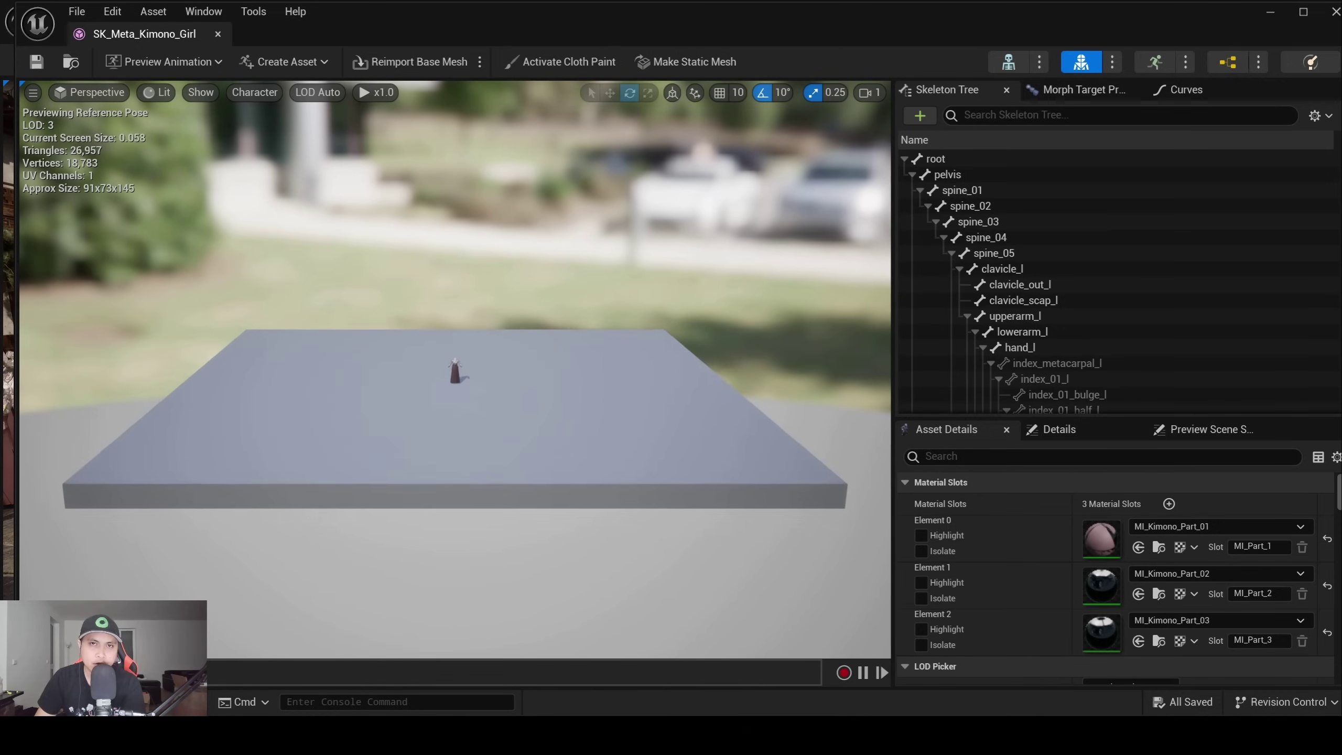
scroll(398, 262, "up", 1)
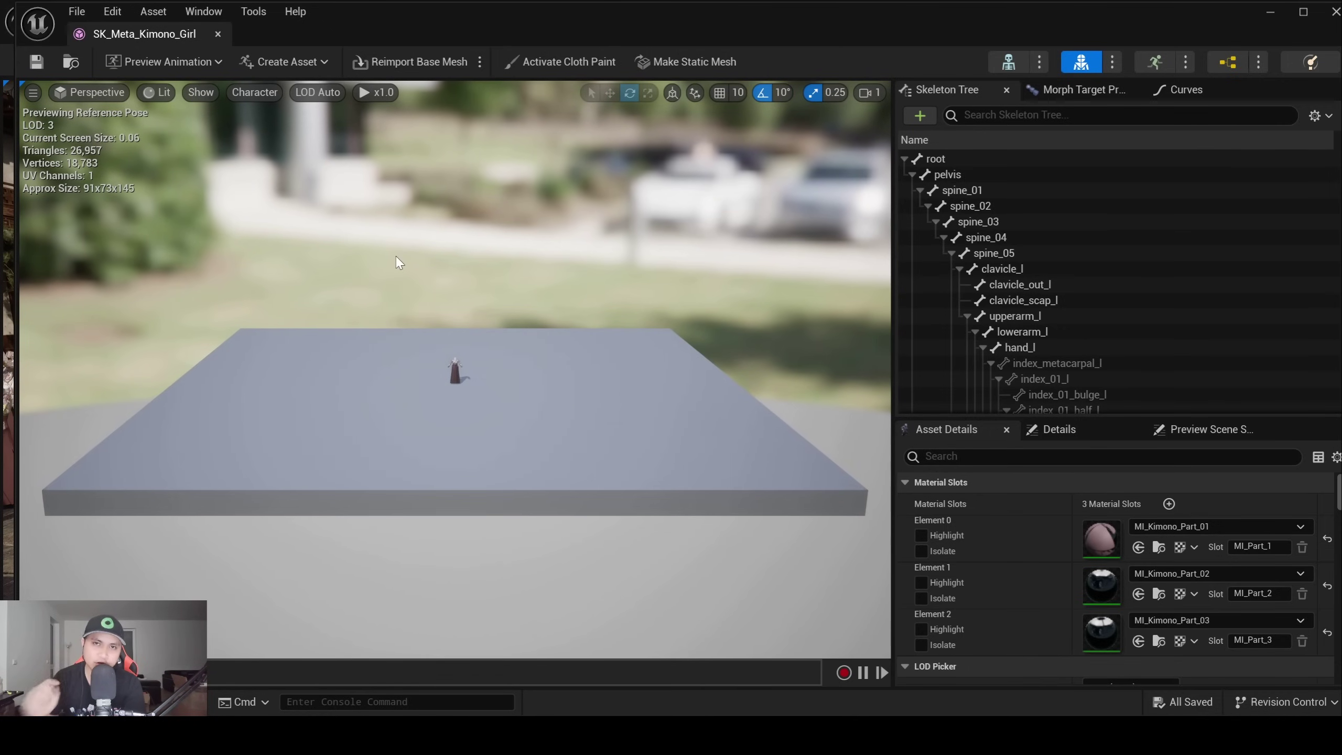
scroll(425, 322, "up", 3)
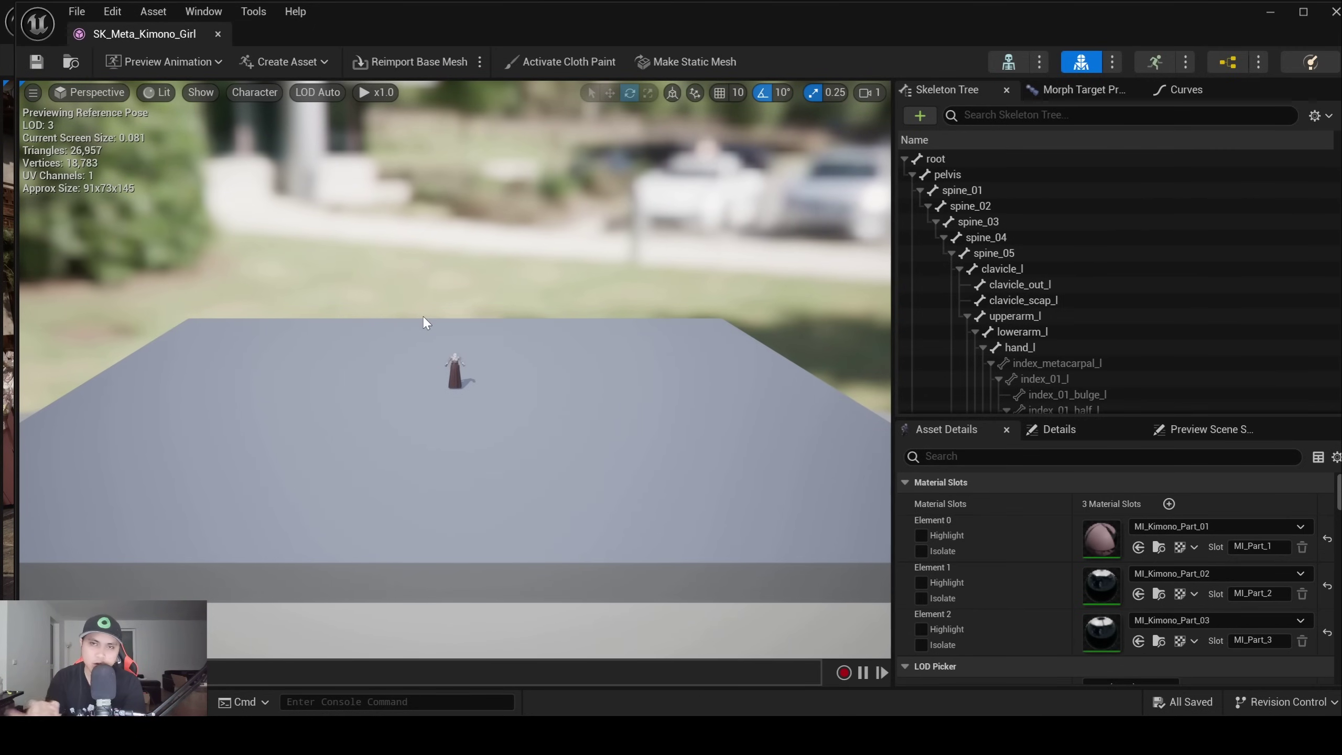
Step: Compare the kimono mesh's LOD, screen size and triangle read-outs repeatedly between close and far viewing distances
left_click_drag(423, 317, 423, 314)
right_click_drag(423, 314, 423, 264)
key("w")
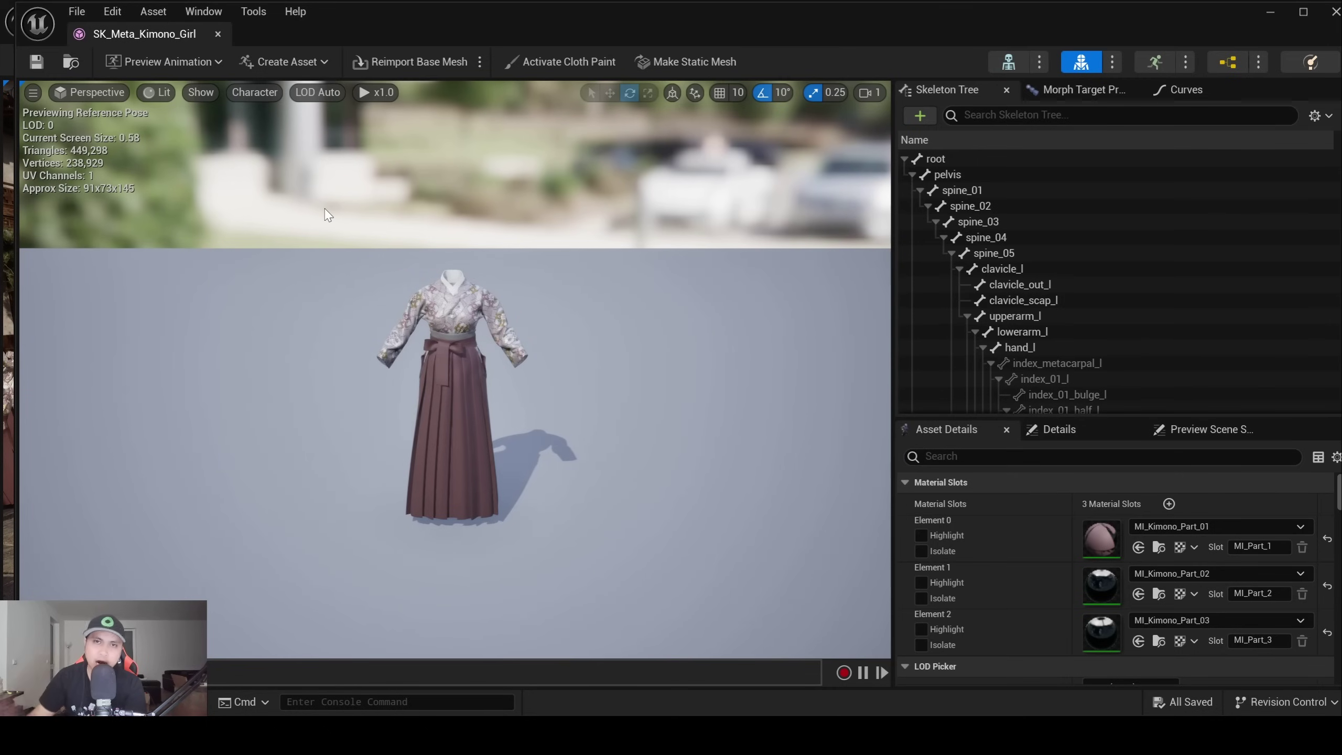
key("s")
right_click_drag(328, 214, 327, 214)
key("s")
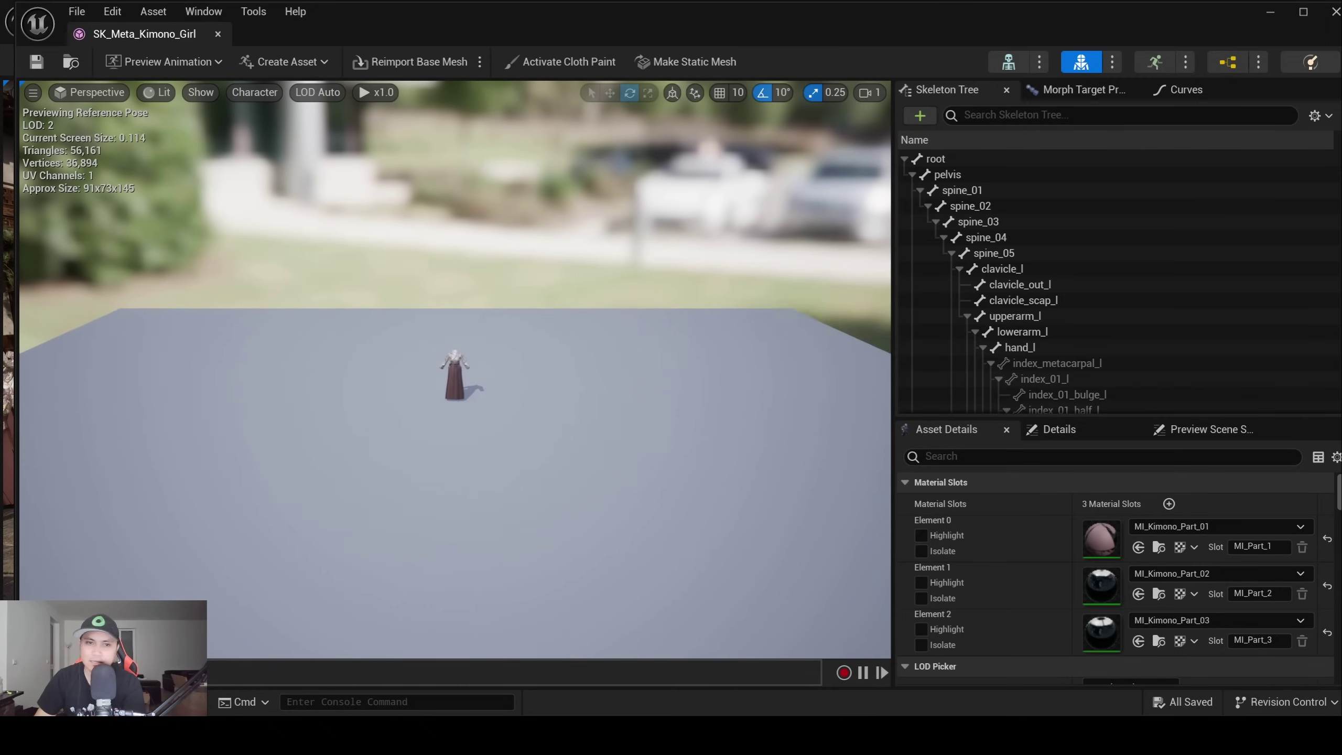
key("w")
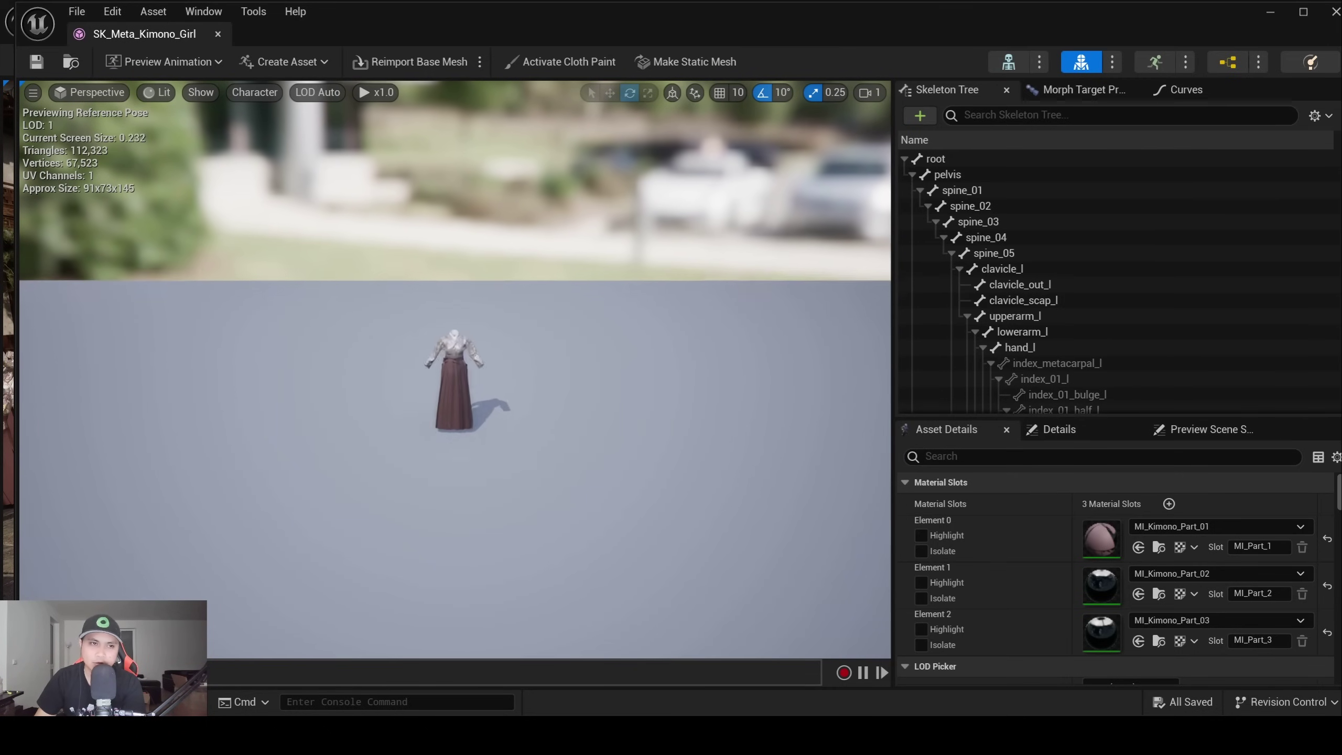
key("s")
scroll(454, 370, "up", 3)
key("s")
scroll(455, 370, "up", 3)
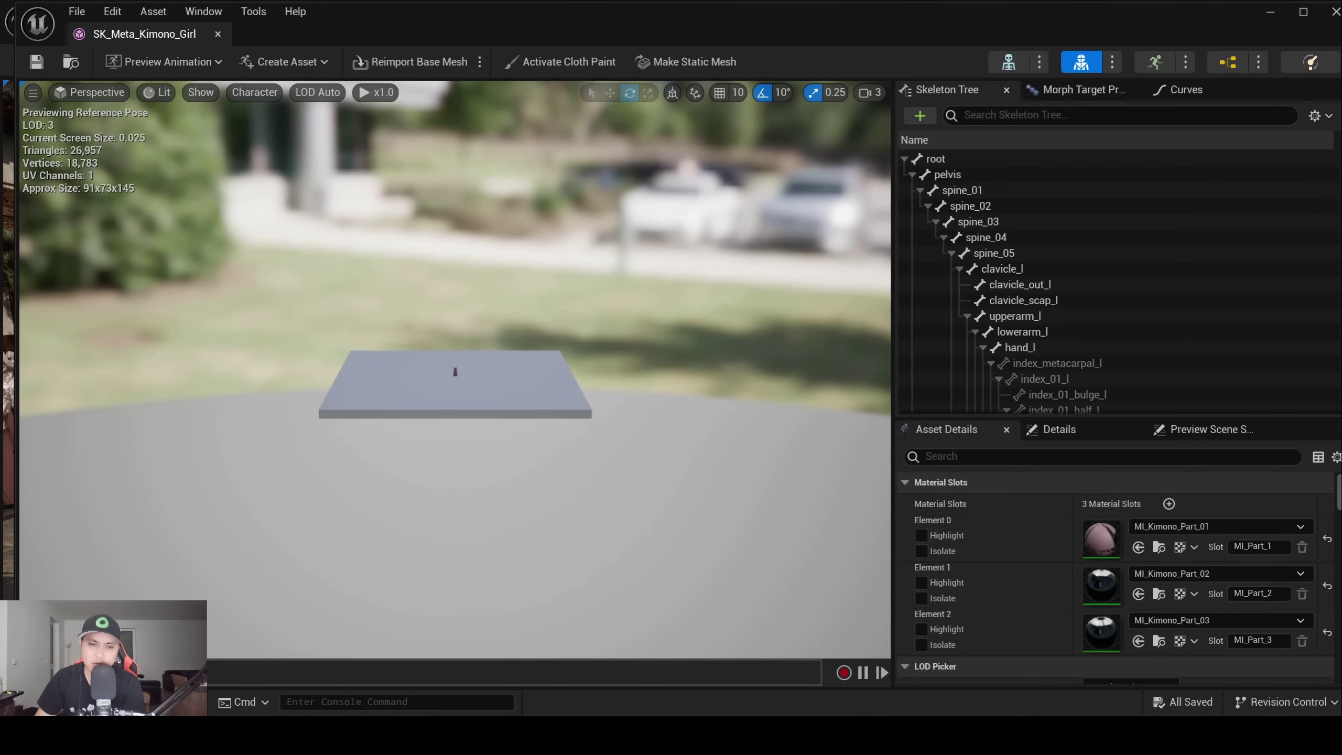
key("w")
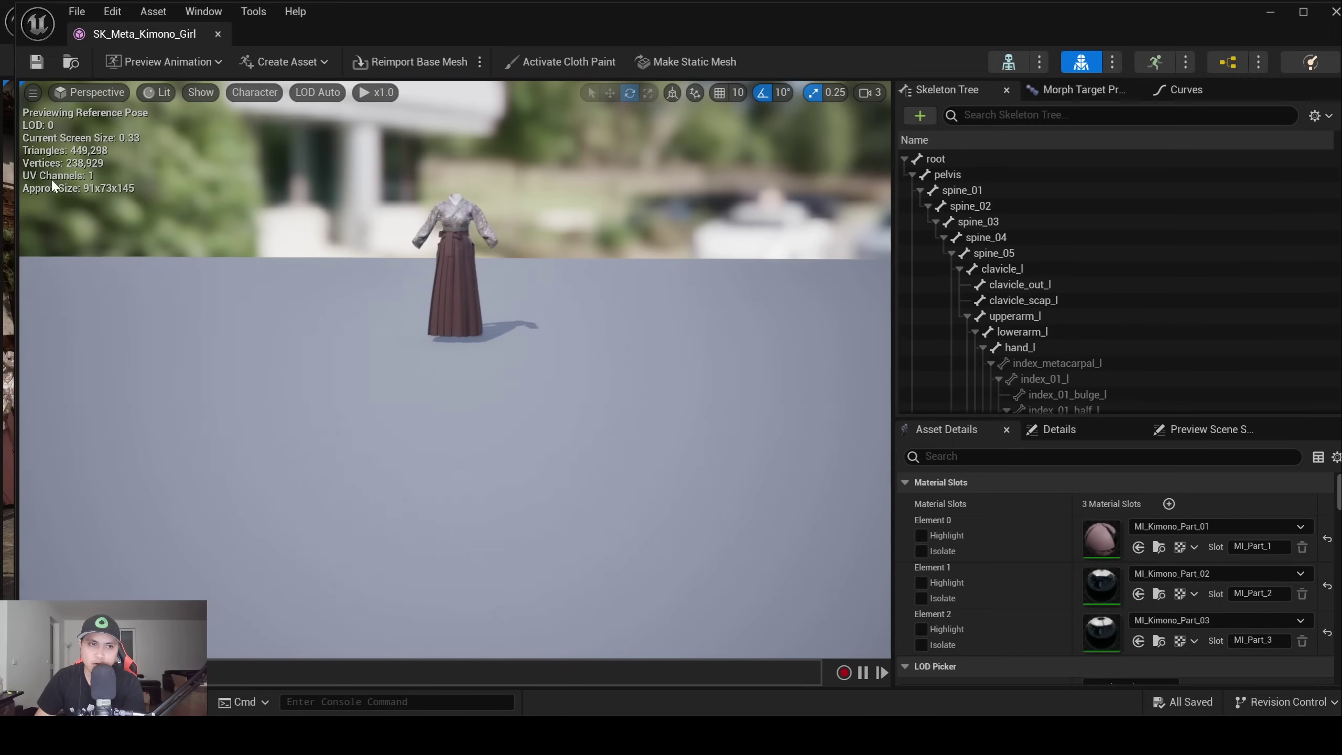
Step: Close the skeletal mesh editor and inspect the courtyard crowd at close range and from farther back
left_click(1335, 11)
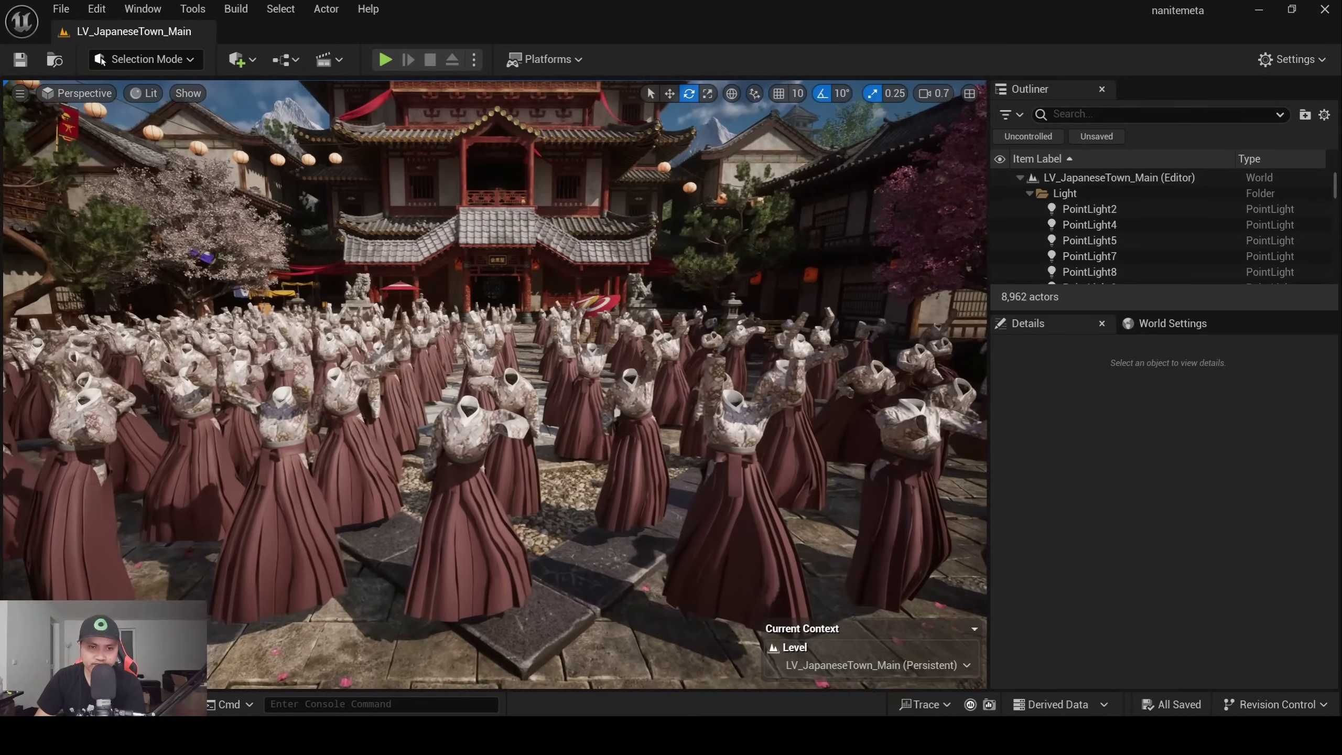
right_click_drag(494, 384, 479, 385)
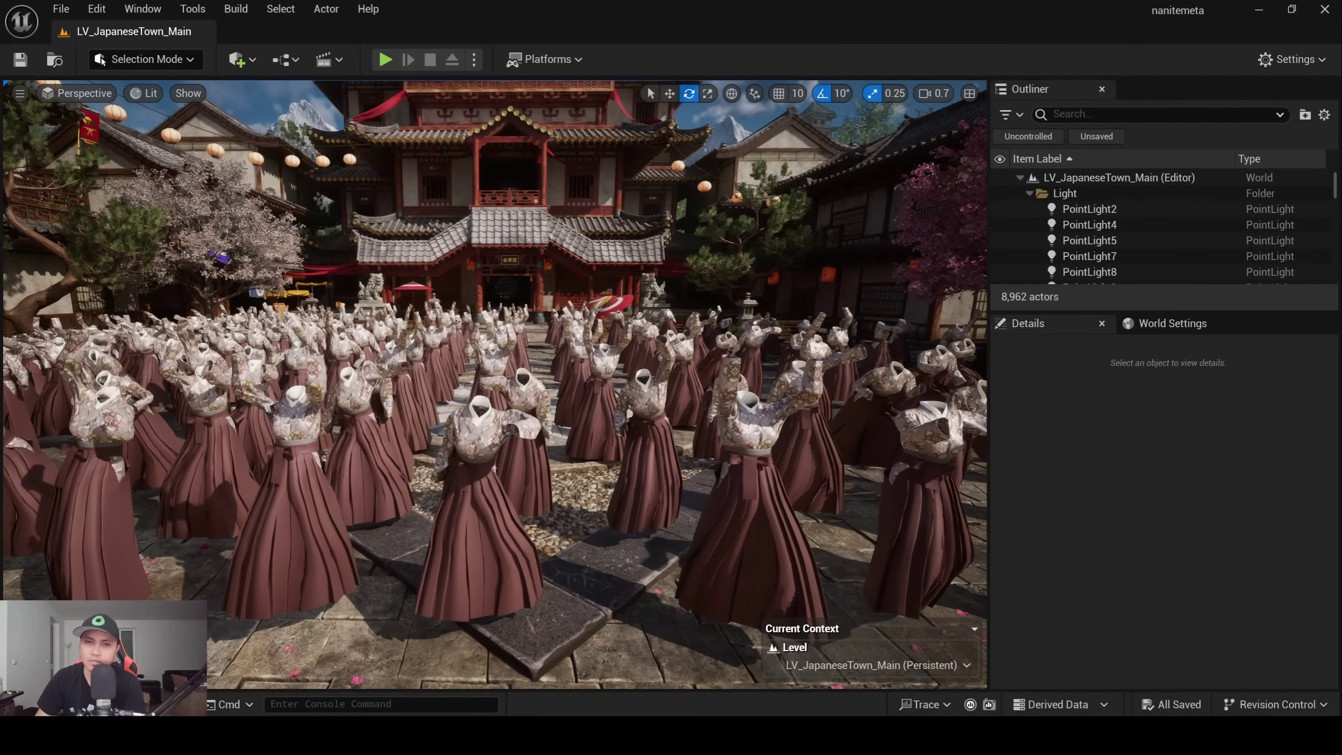
key("s")
mouse_move(479, 385)
right_mouse_down()
mouse_move(589, 396)
mouse_move(489, 397)
right_mouse_up()
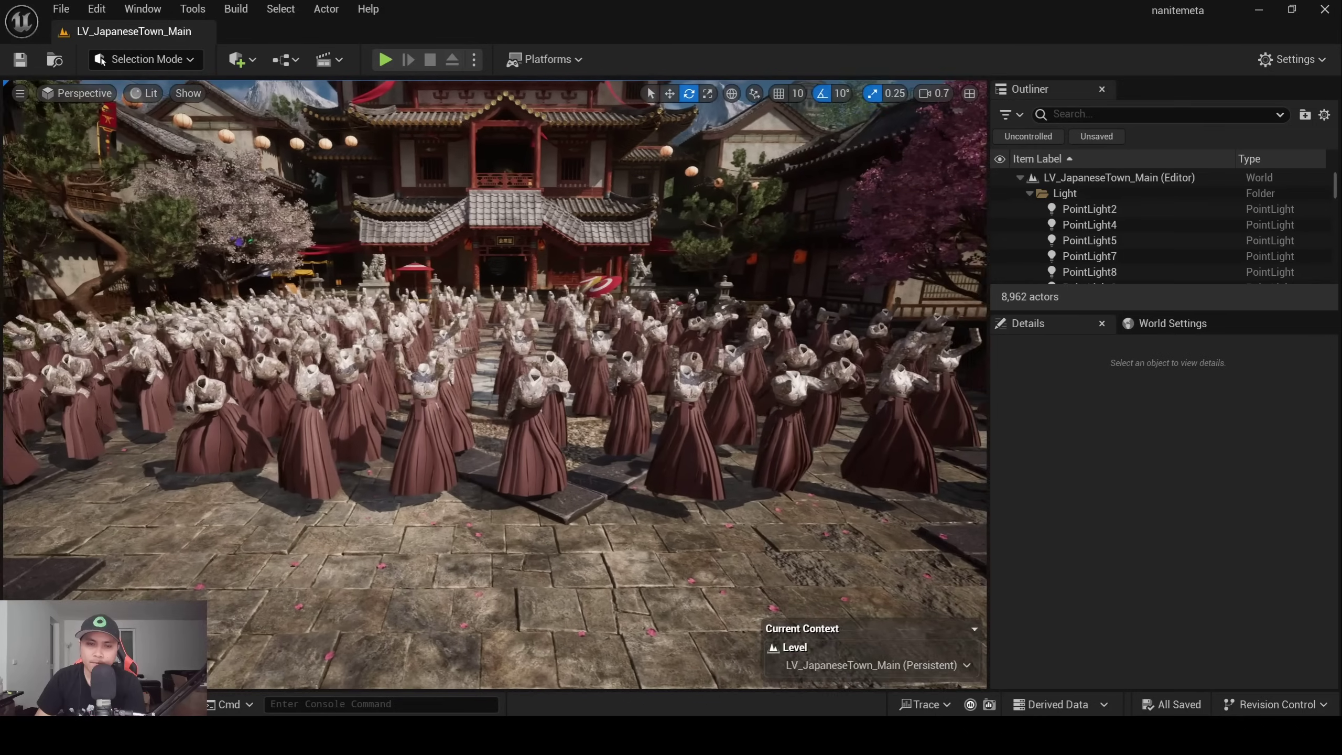